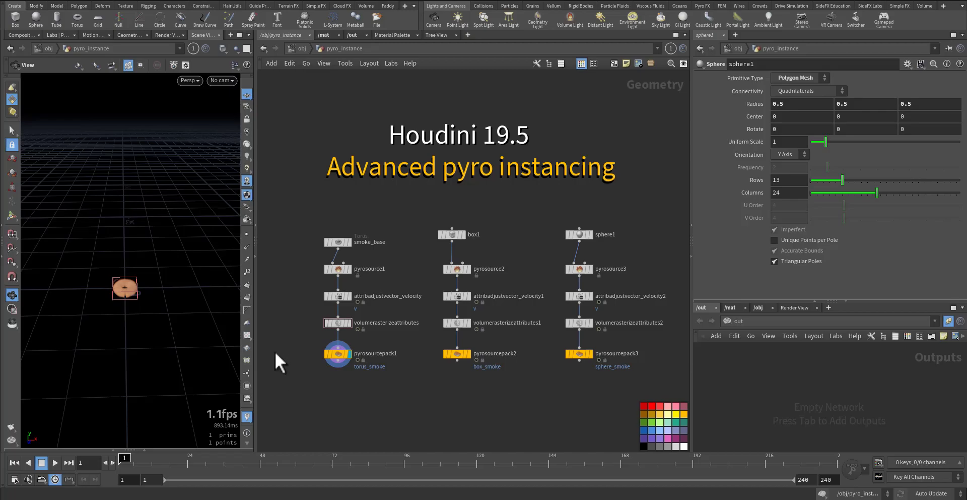
Step: Display the torus chain's nodes from smoke_base to volumerasterizeattributes one by one and examine their geometry and parameters
drag(325, 351, 403, 379)
middle_drag(391, 393, 403, 391)
scroll(398, 385, up, 4)
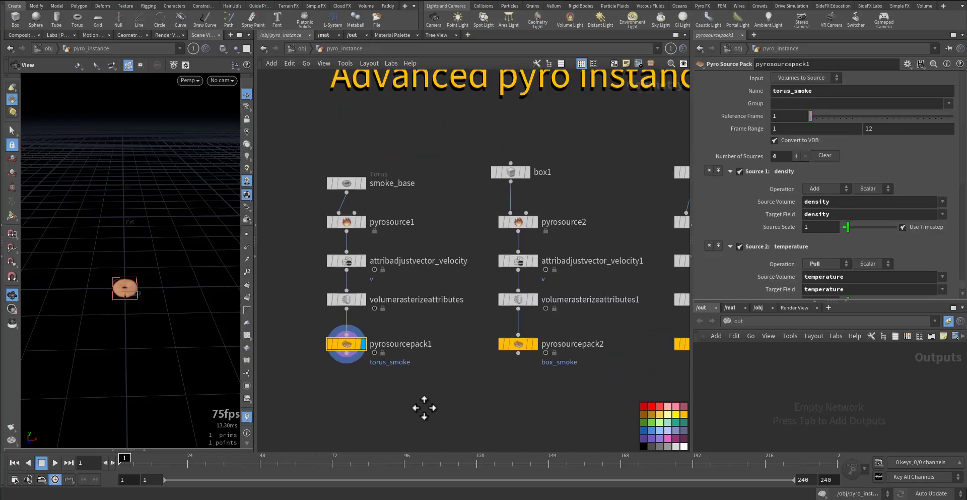
click(364, 189)
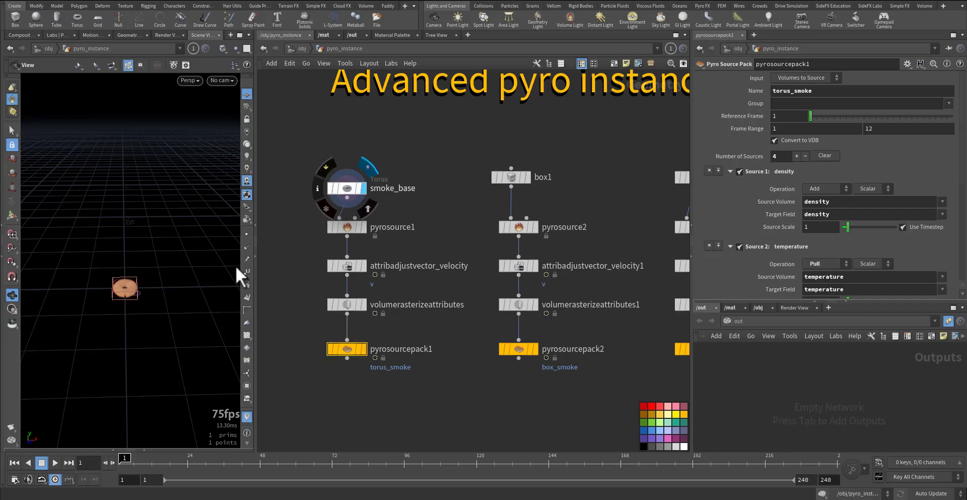
right_drag(158, 288, 360, 269)
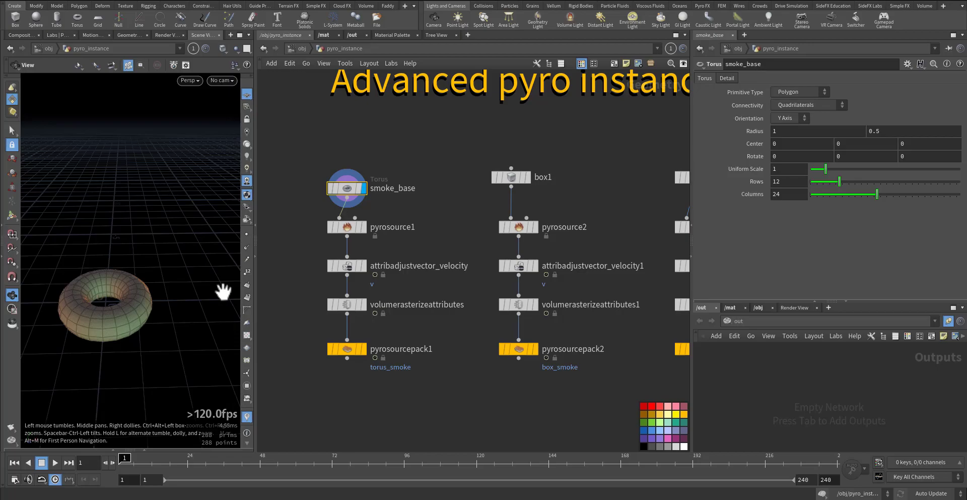
drag(114, 320, 142, 323)
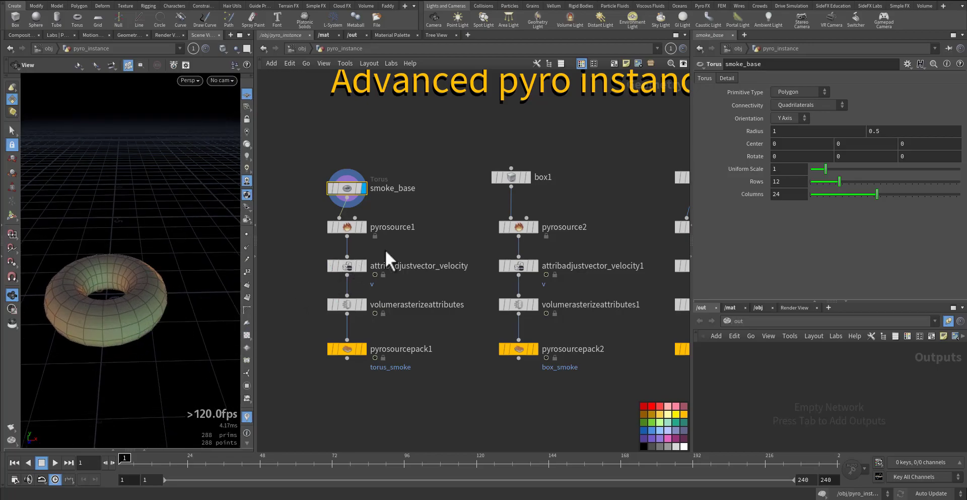
click(361, 227)
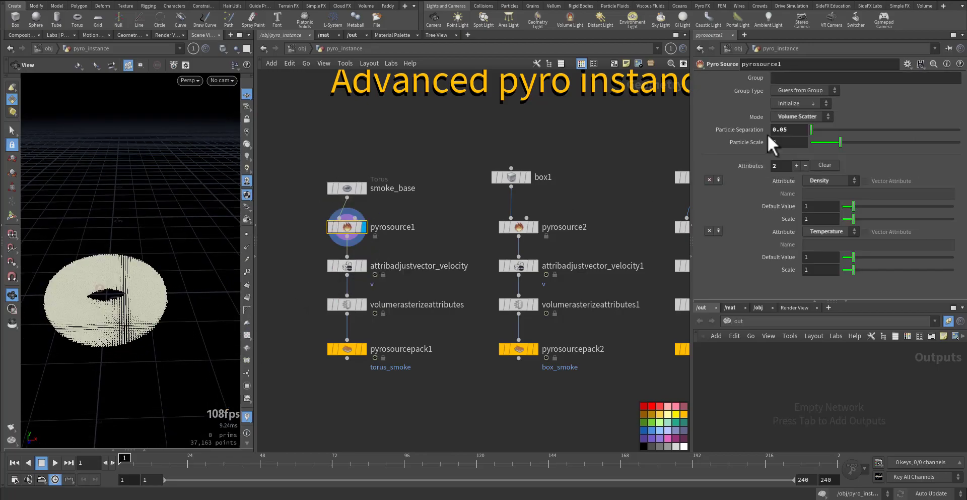
click(362, 265)
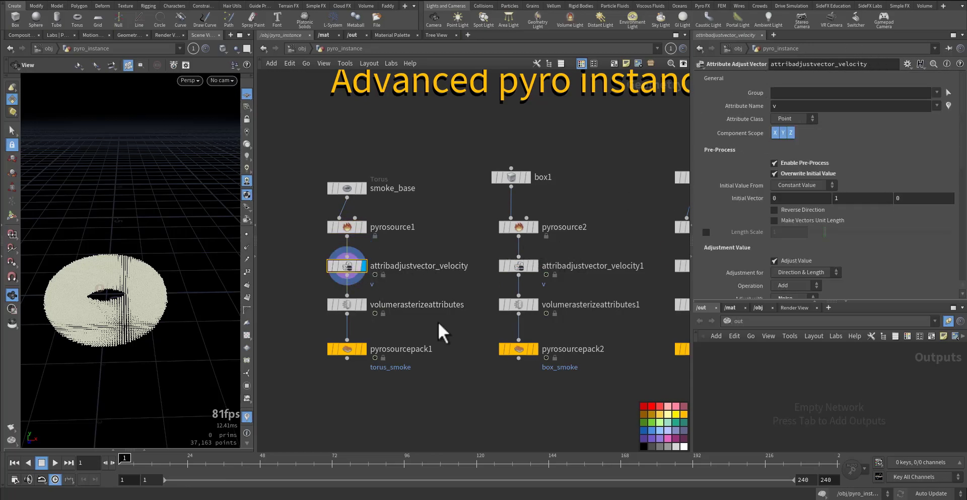
click(364, 304)
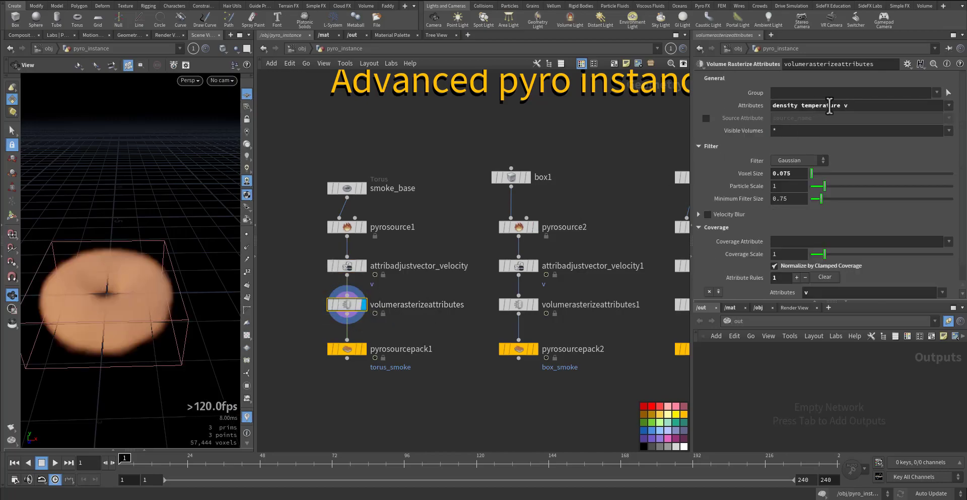
Step: Examine pyrosourcepack1's name, its density, temperature, flame and velocity sources, and its node info, and display the node
scroll(402, 360, up, 5)
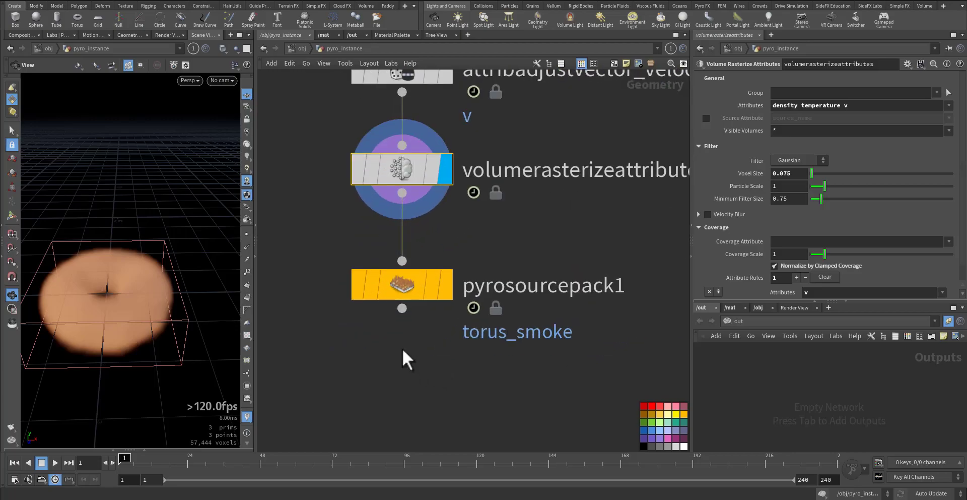
click(398, 284)
drag(819, 92, 787, 92)
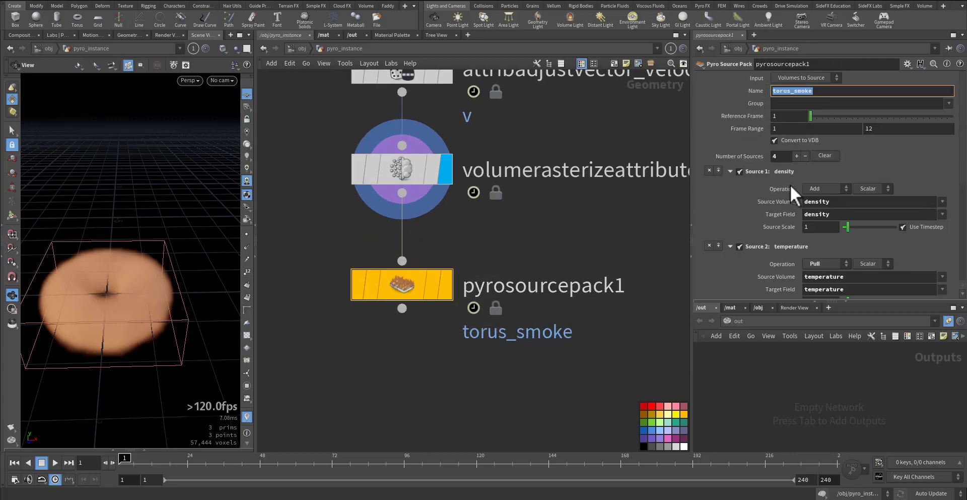
click(836, 201)
drag(835, 202, 770, 222)
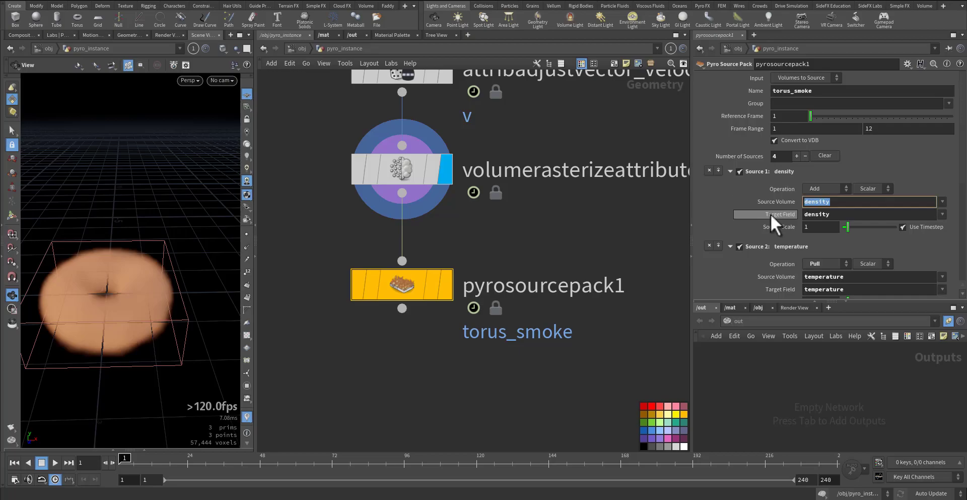
click(850, 302)
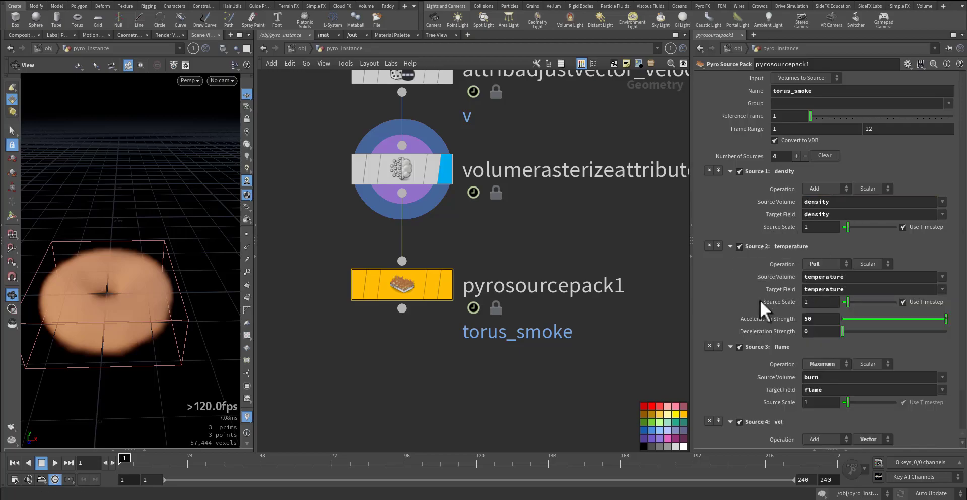
scroll(775, 302, down, 1)
scroll(781, 343, down, 1)
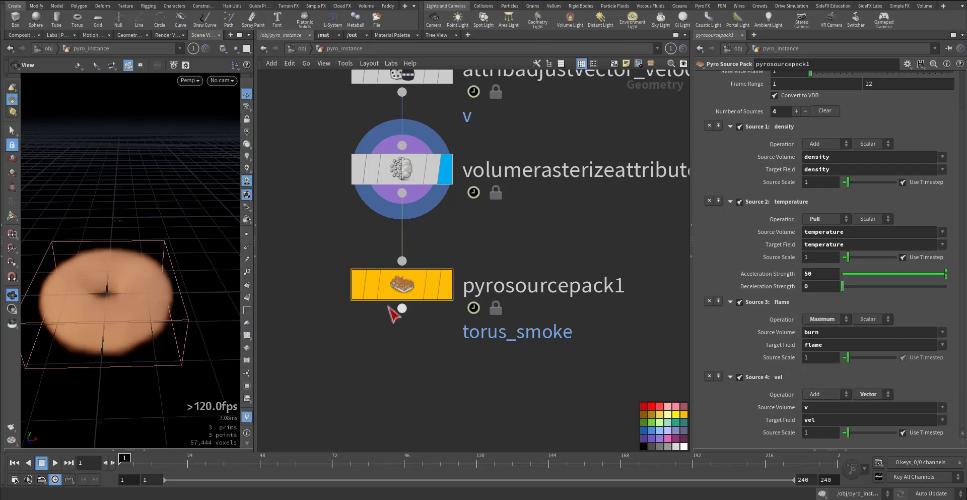
middle_click(394, 288)
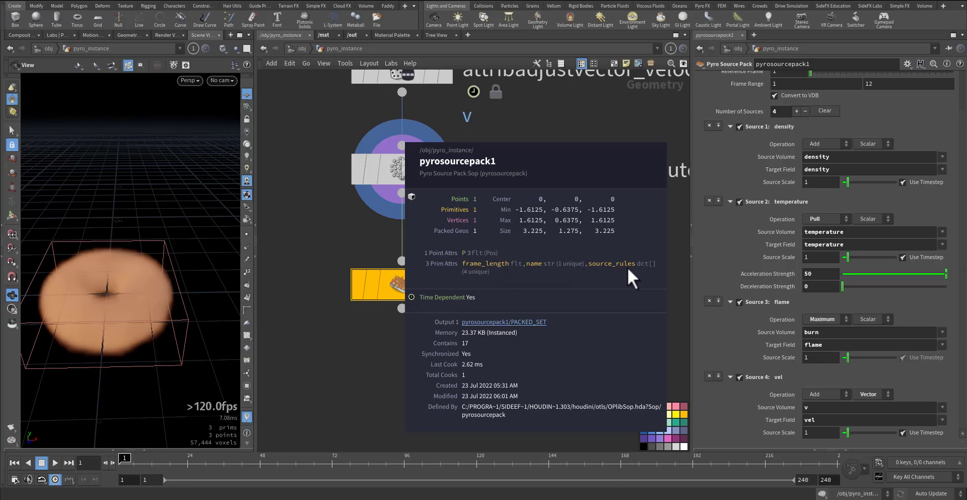
click(446, 287)
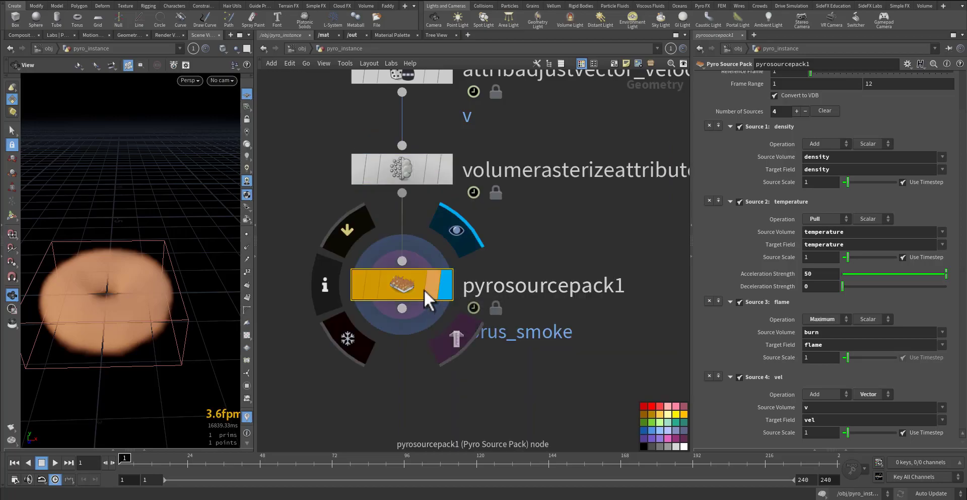
Step: Display the box1 and sphere1 source shapes in turn
middle_drag(582, 242, 423, 328)
scroll(461, 304, down, 4)
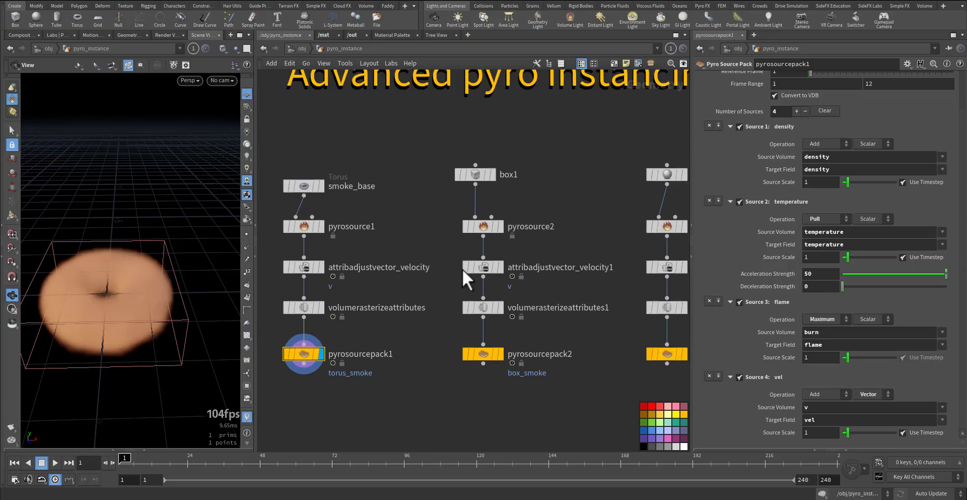
click(492, 177)
middle_drag(561, 210, 497, 218)
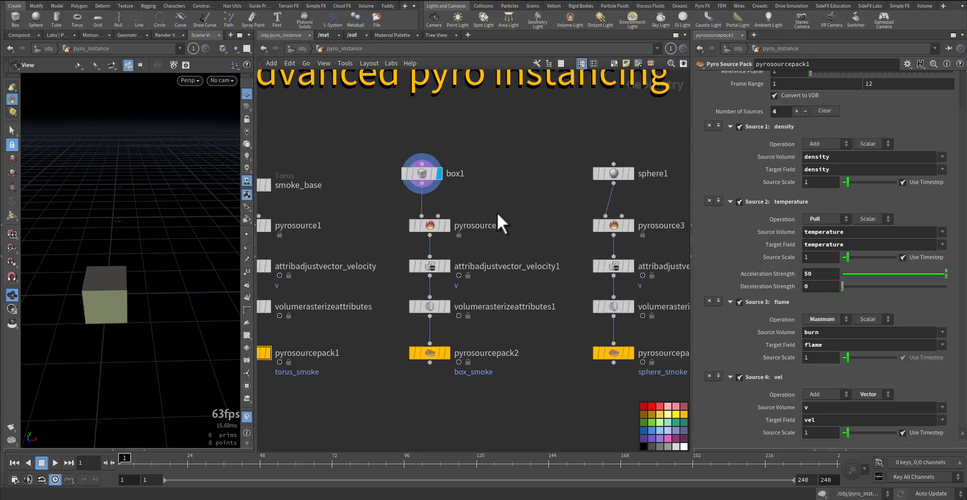
click(630, 177)
Step: Compare the source names of the torus, box and sphere source packs, undoing the accidental group change on the sphere's pack
middle_drag(415, 312, 575, 246)
scroll(795, 137, up, 3)
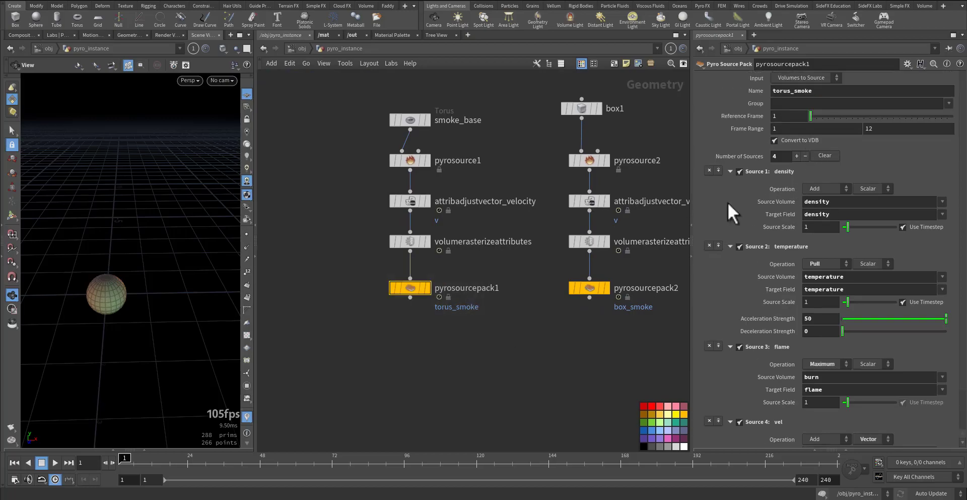
drag(813, 91, 799, 91)
click(589, 288)
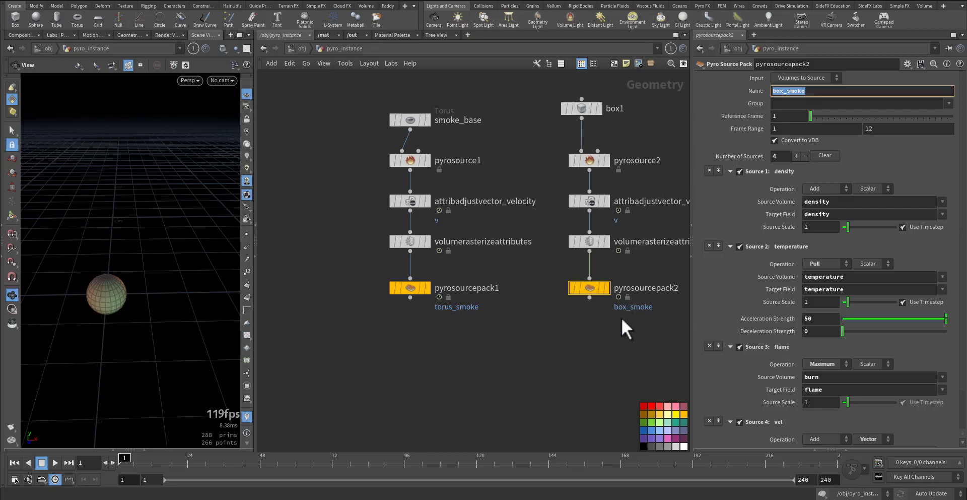
middle_drag(621, 317, 501, 328)
drag(585, 274, 686, 331)
drag(822, 91, 706, 94)
middle_drag(811, 108, 826, 89)
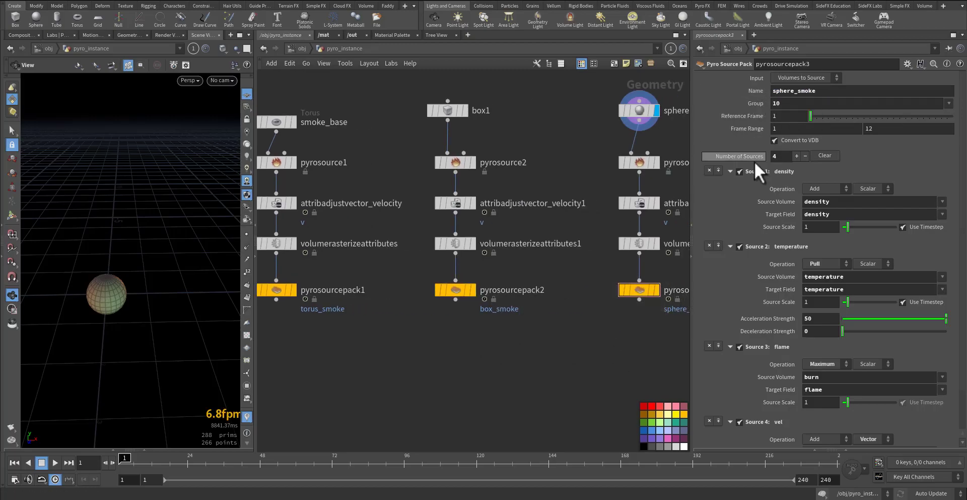
key(ctrl+z)
Step: Combine the three pyro source packs in one Merge node placed below them
key(h)
drag(302, 280, 630, 321)
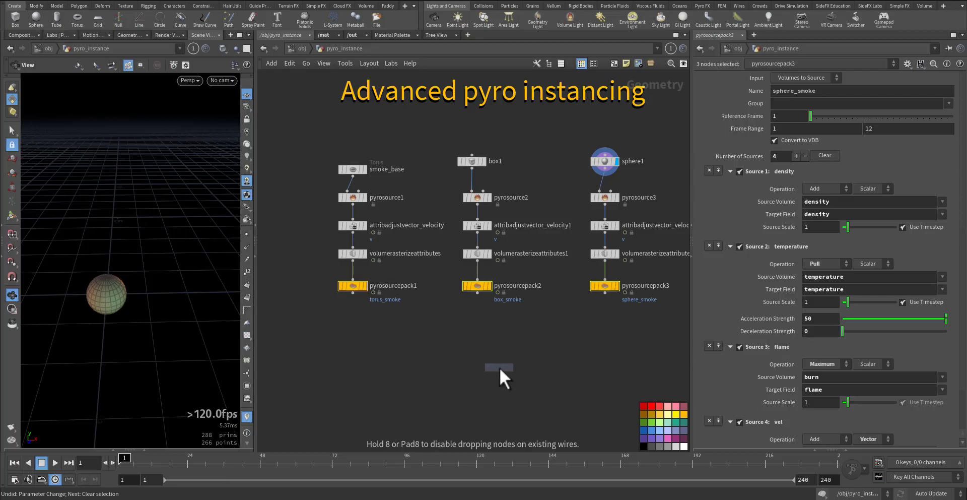
click(483, 354)
Step: Rename the merge node to Library and color it purple
double_click(503, 353)
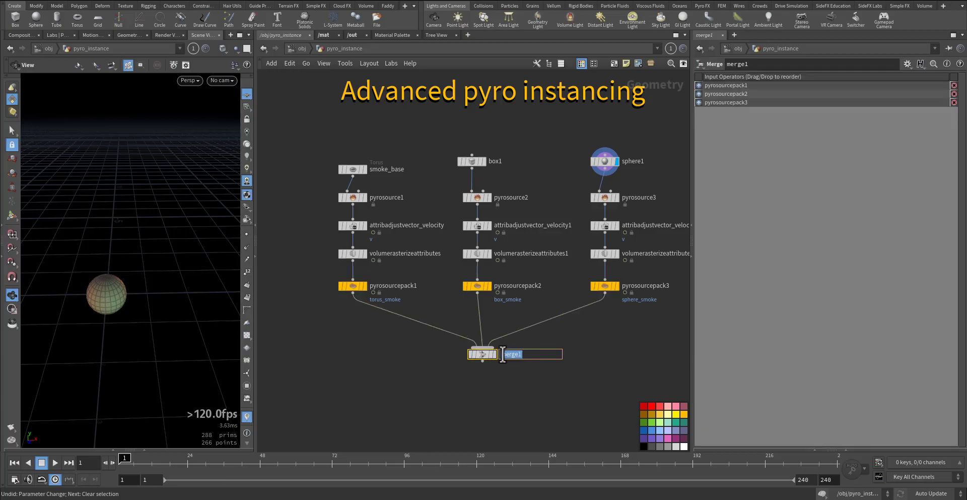
key(BackSpace)
text(Library)
key(Return)
click(644, 438)
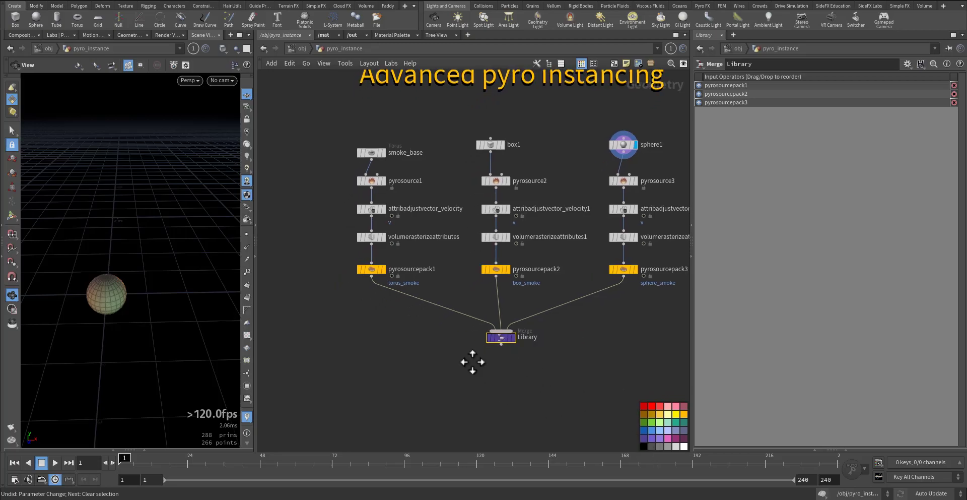
Step: Add a Grid node beside the Library merge node, below the torus chain
key(Tab)
text(g)
mouse_move(445, 331)
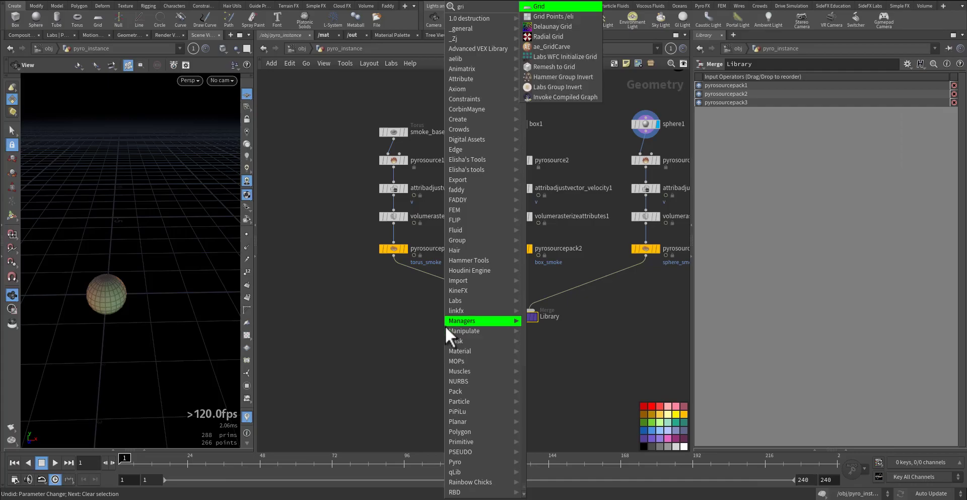
click(564, 6)
click(407, 325)
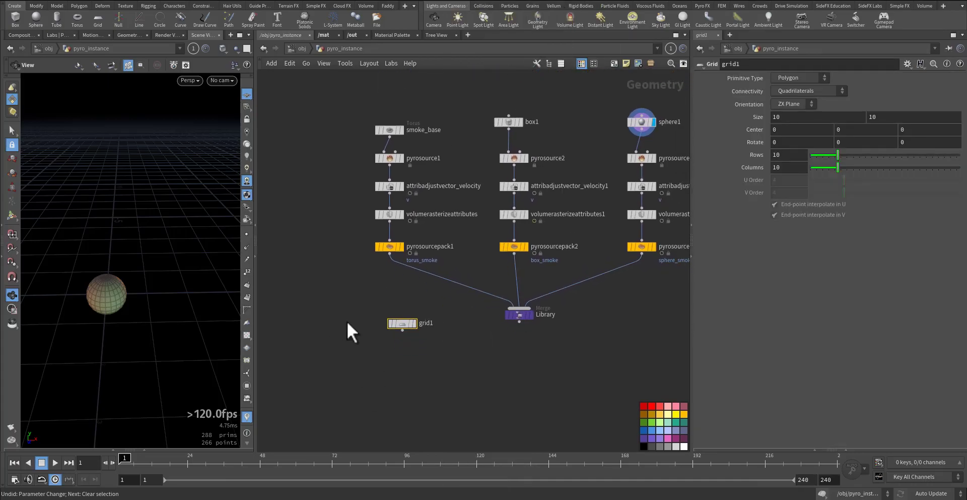
Step: Display the grid in the viewport and set its size to 20 by 20
scroll(350, 327, up, 3)
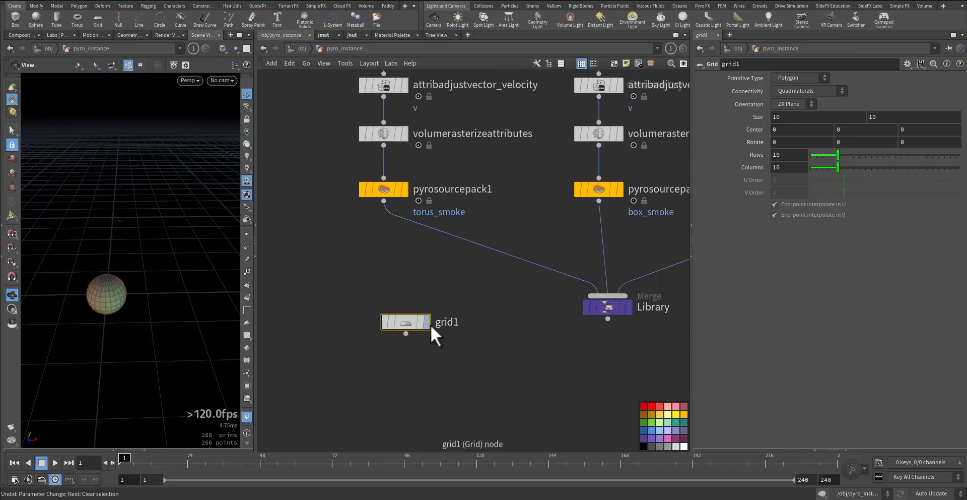
click(428, 323)
scroll(161, 291, down, 5)
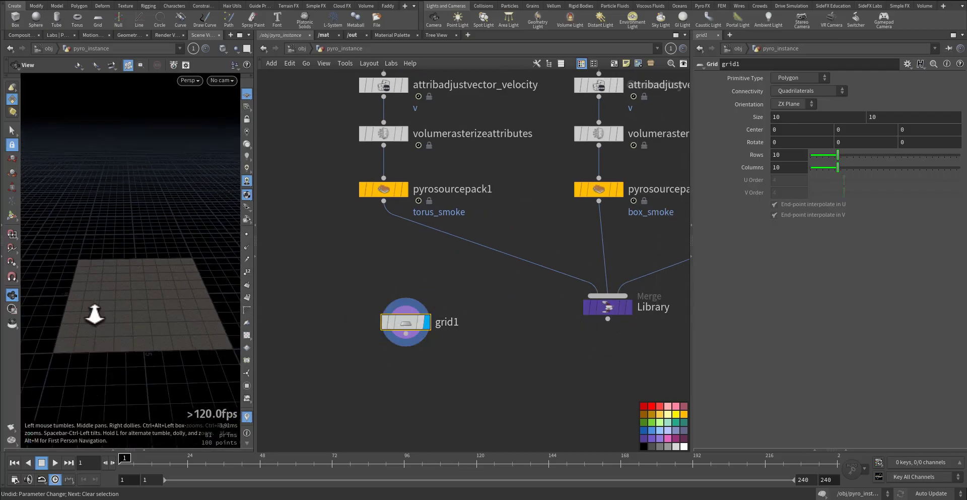
middle_drag(754, 121, 803, 96)
Step: Add an unconnected Scatter node below the grid
middle_drag(433, 385, 398, 366)
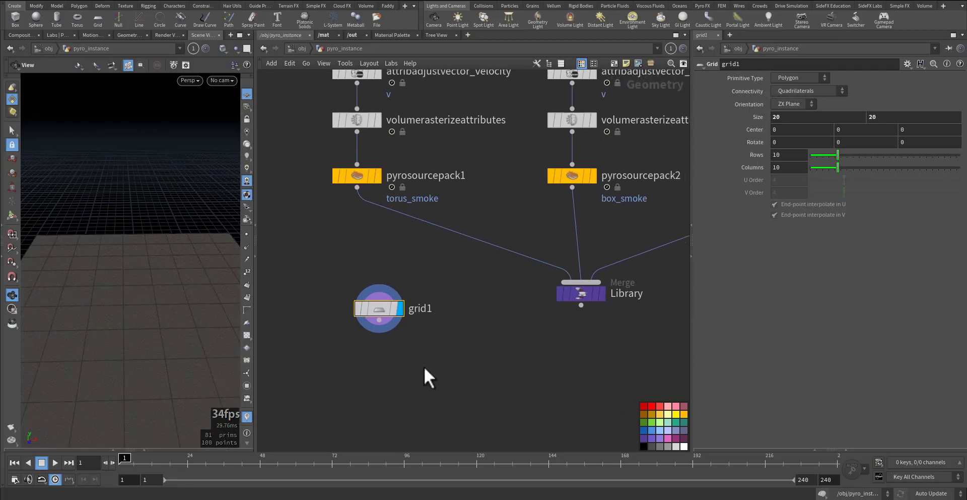
key(Tab)
text(scat)
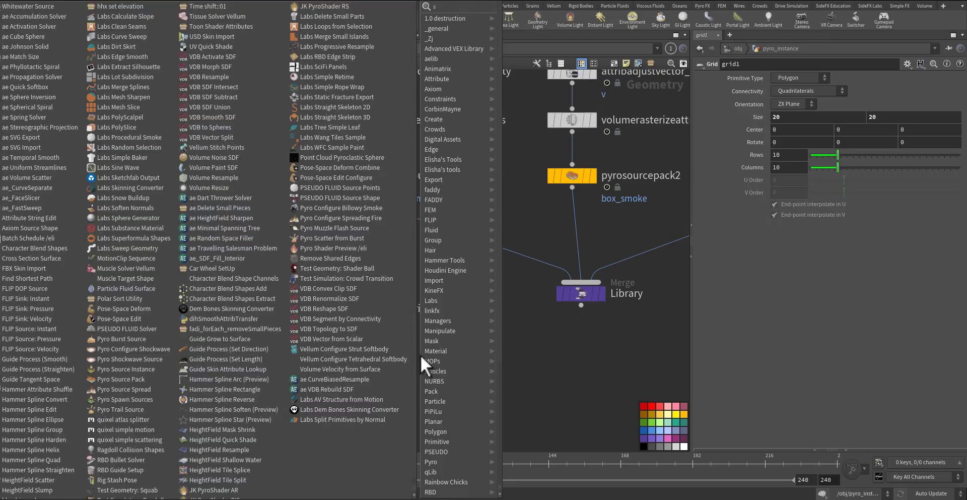
click(545, 19)
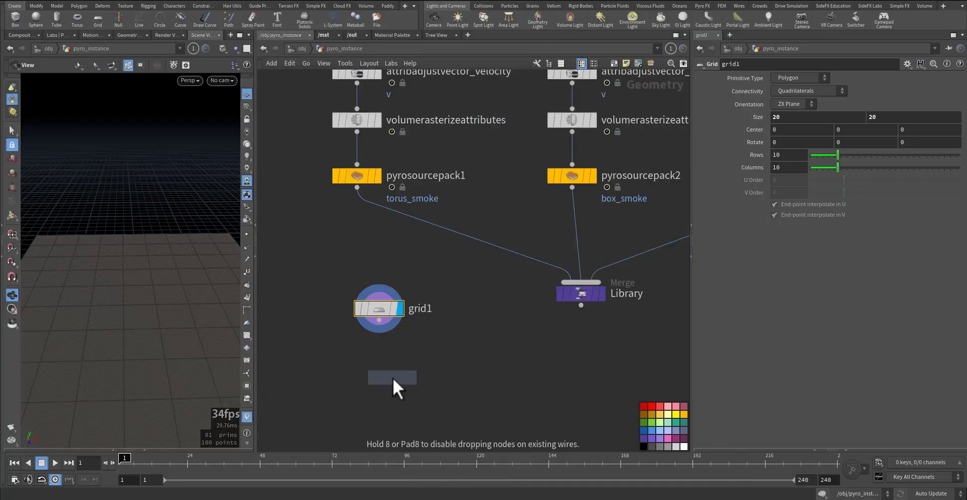
click(442, 373)
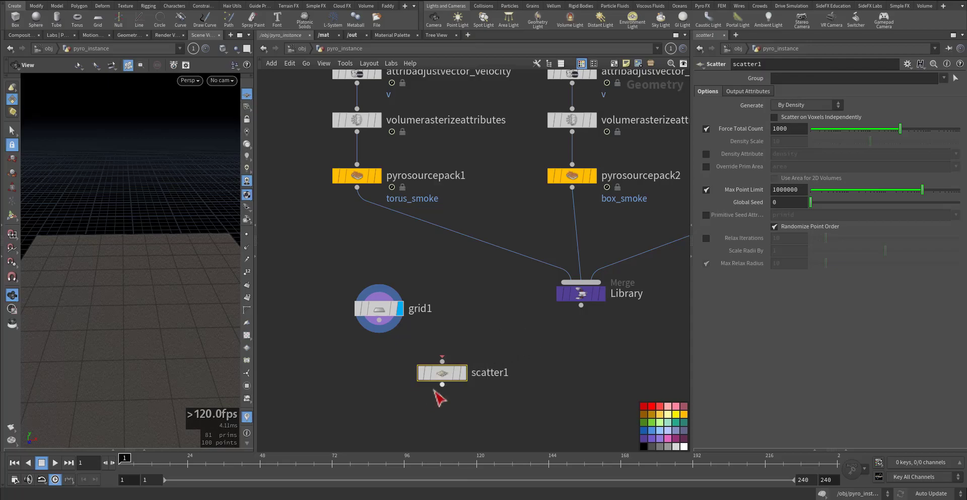
Step: Paste two copies of the scatter node in a row beside the original
middle_drag(517, 299, 437, 317)
scroll(437, 318, down, 2)
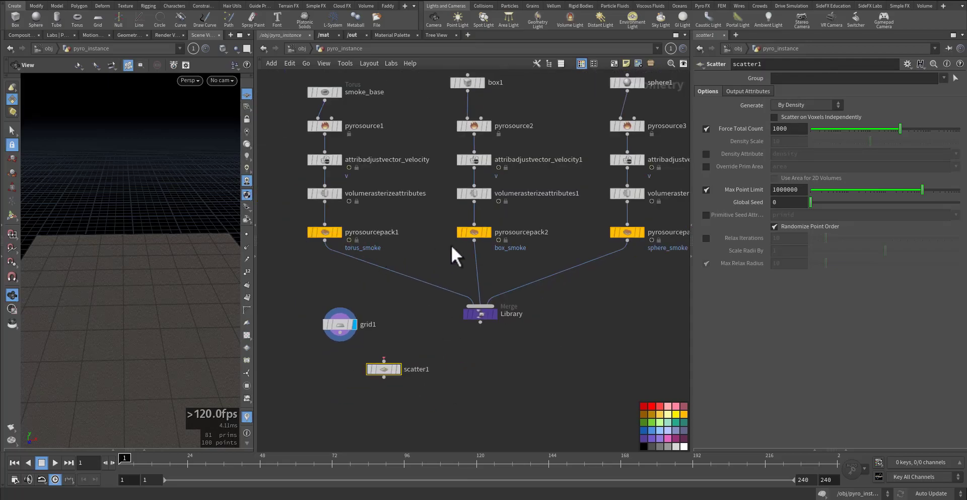
middle_drag(534, 368, 588, 322)
scroll(503, 324, up, 2)
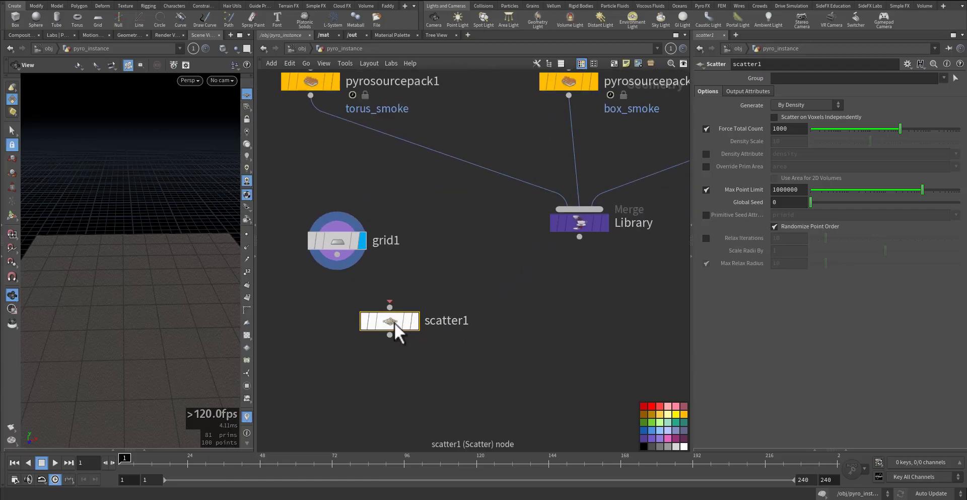
key(ctrl+v)
click(512, 320)
key(ctrl+v)
click(633, 319)
Step: Set the Force Total Count of the first scatter node to 4
drag(434, 276, 379, 361)
double_click(782, 128)
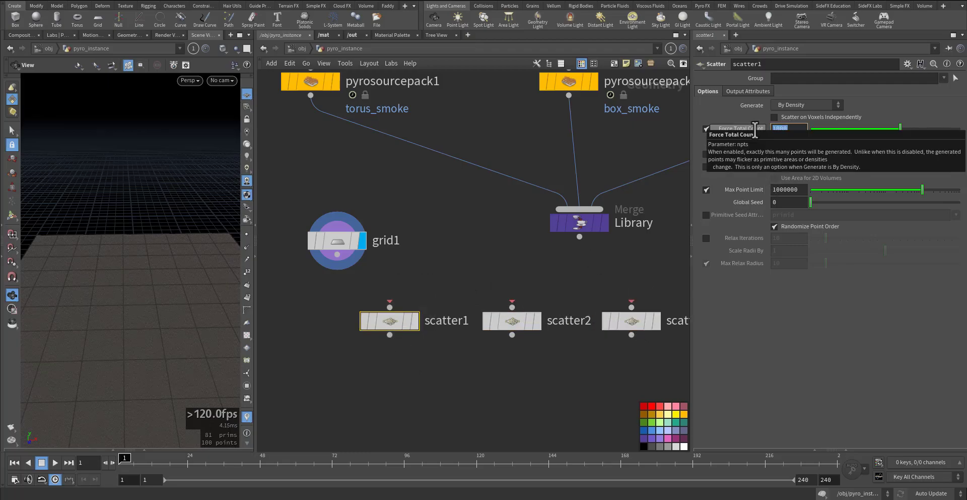
text(4)
Step: Undo the stray node connection and set the Force Total Count of the second scatter node to 6
drag(579, 236, 526, 272)
key(ctrl+z)
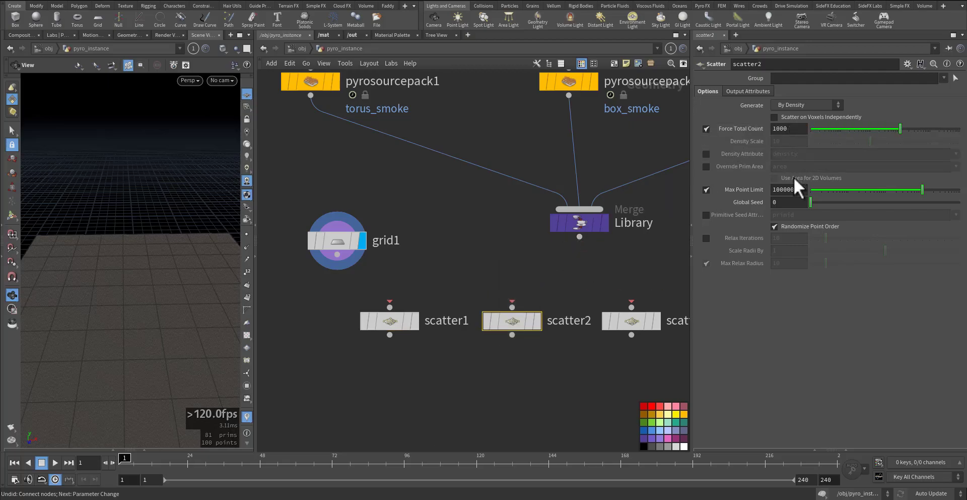
click(794, 130)
text(6)
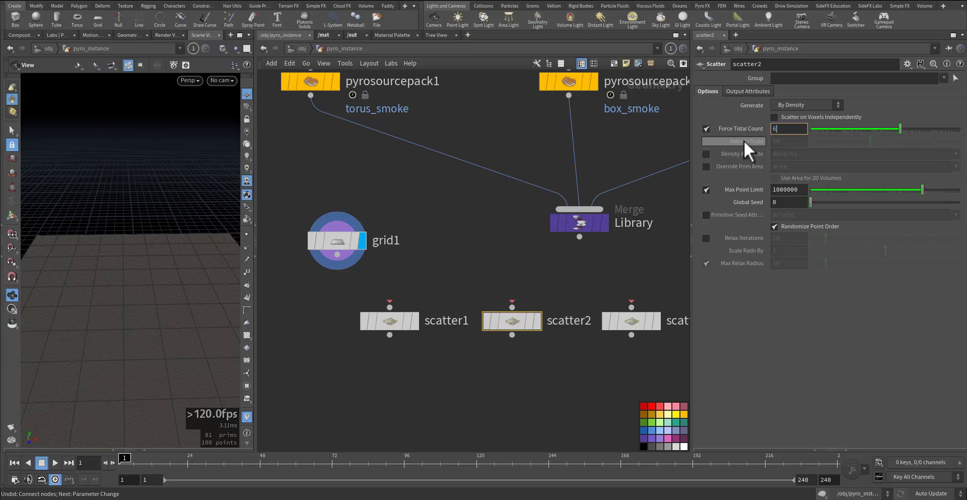
Step: Confirm the second scatter node's count of 6 and set the third scatter node's Force Total Count to 2
key(Return)
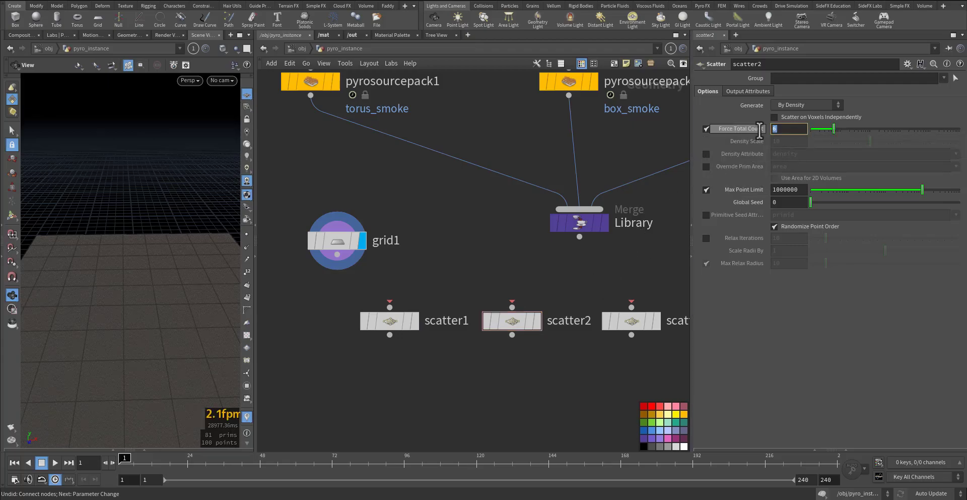
drag(642, 275, 646, 342)
click(795, 128)
text(2)
key(Return)
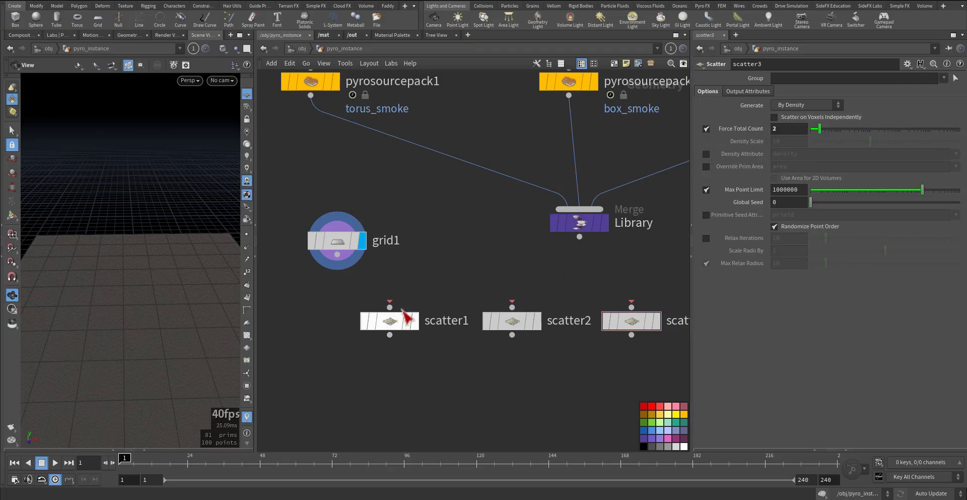
Step: Move the row of three scatter nodes together further down and to the right of the grid node
middle_drag(427, 275, 384, 274)
scroll(449, 264, down, 5)
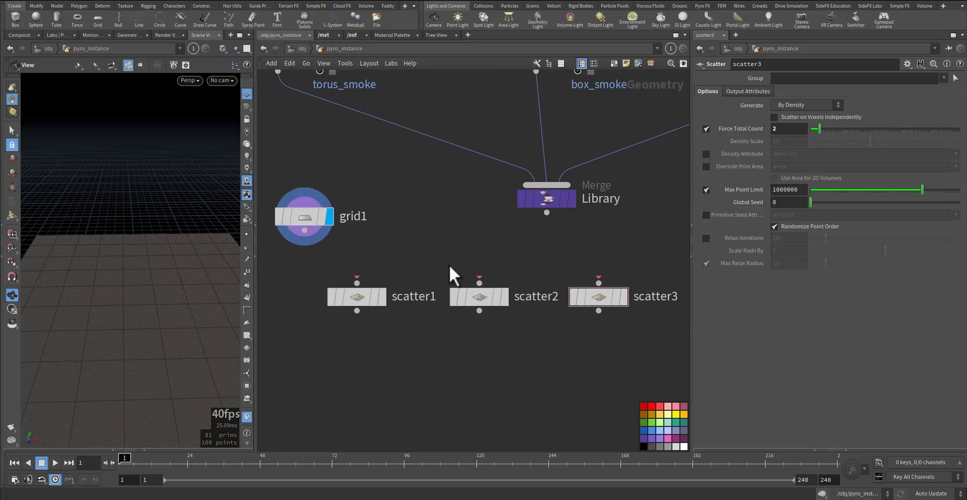
drag(370, 310, 545, 256)
drag(533, 287, 572, 337)
Step: Connect the grid node's output to the inputs of all three scatter nodes
click(368, 266)
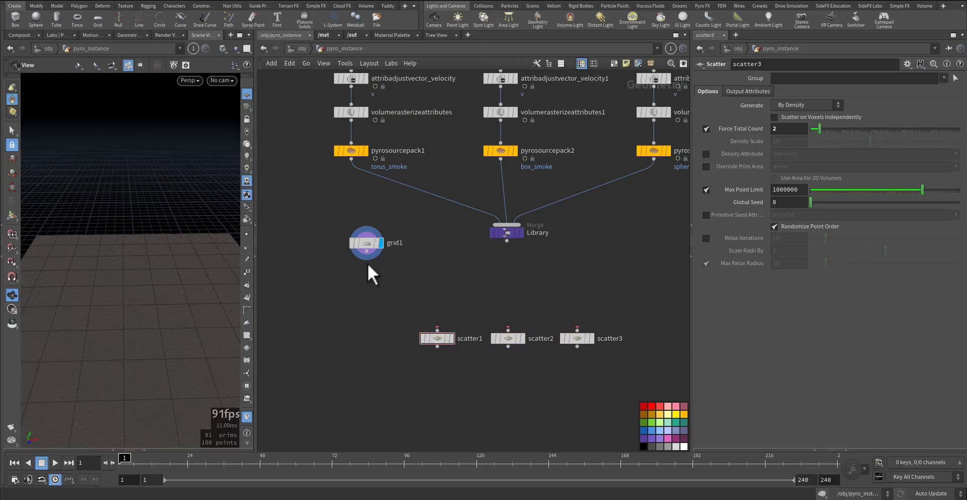
drag(375, 265, 437, 328)
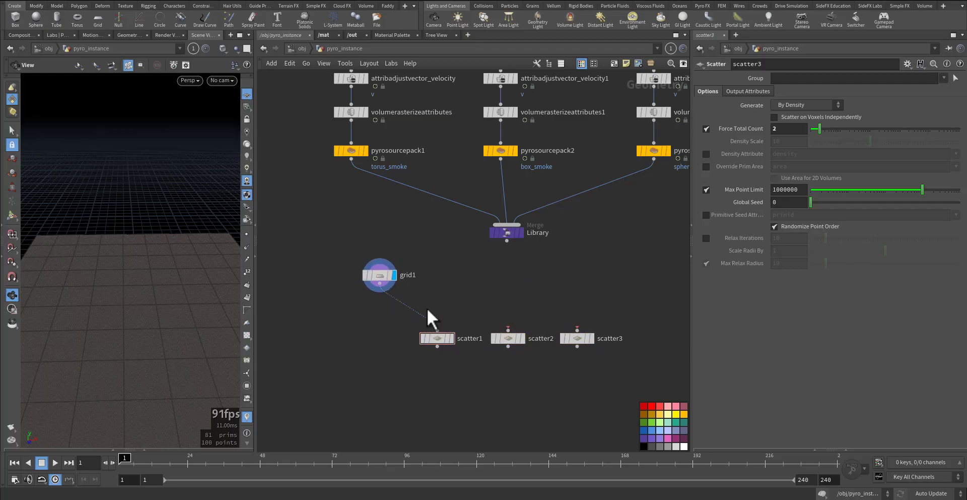
click(382, 290)
click(508, 330)
click(381, 290)
click(577, 329)
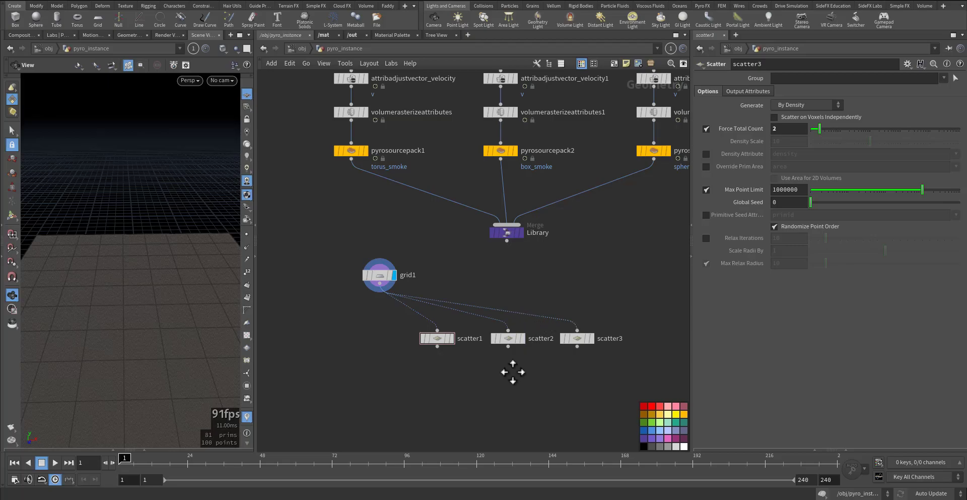
Step: Add a Pyro Spawn Sources node below the first scatter and duplicate it twice in a row beside it
middle_drag(511, 371, 513, 347)
key(Tab)
text(py)
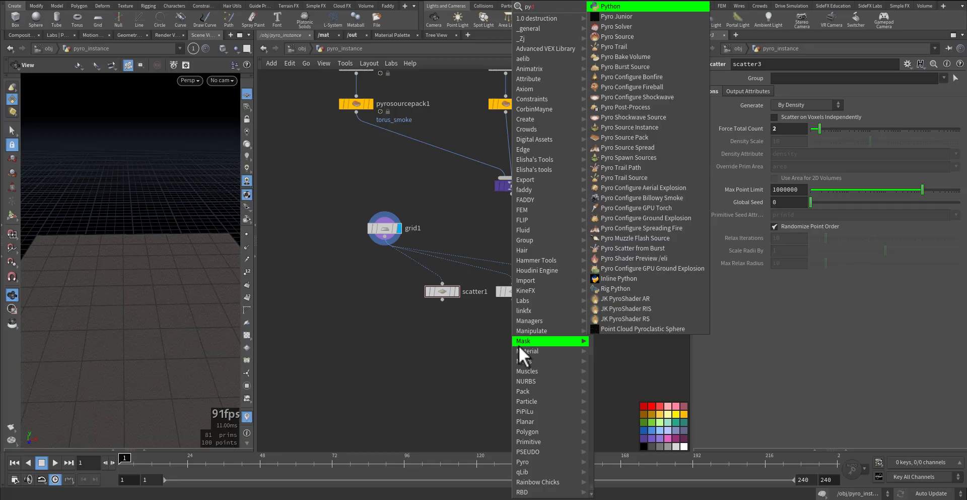
text(spa)
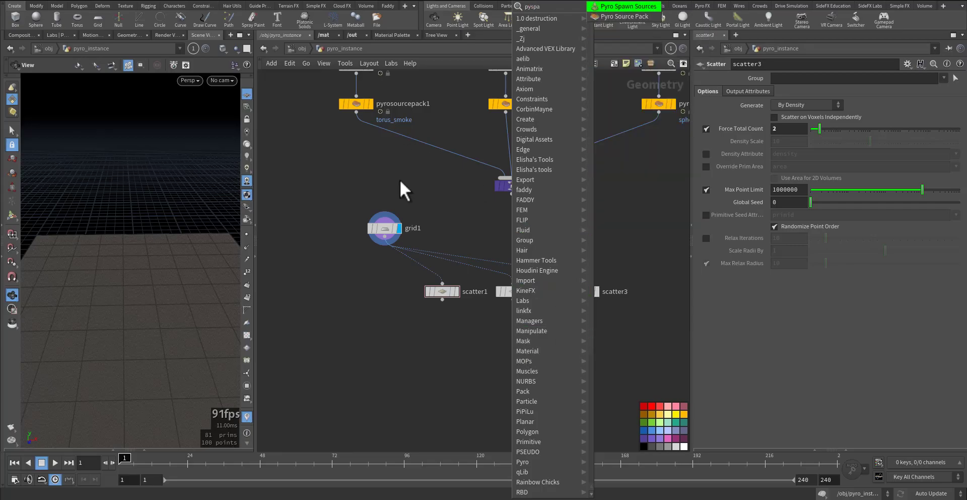
click(636, 8)
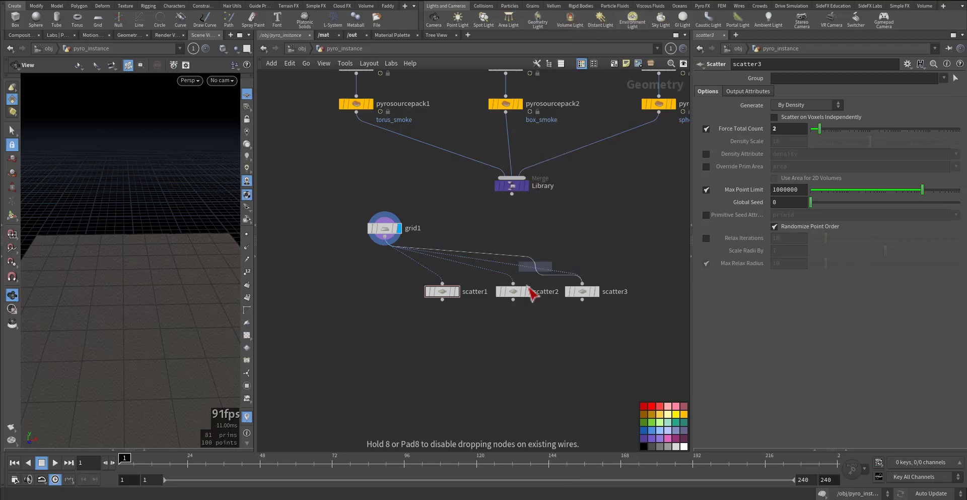
click(444, 343)
alt+drag(448, 343, 592, 341)
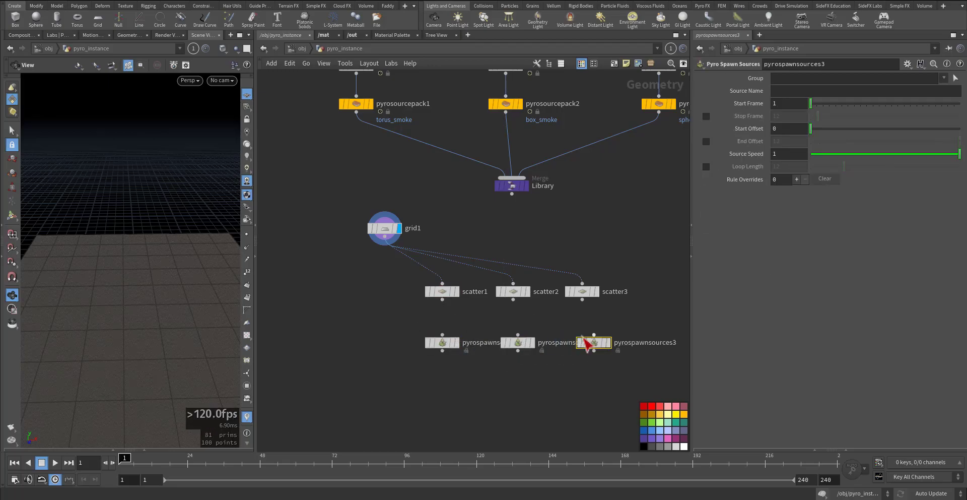
Step: Spread the scatter and Pyro Spawn Sources nodes apart into three evenly spaced, vertically aligned columns
drag(399, 276, 404, 342)
drag(493, 301, 516, 341)
drag(671, 245, 566, 353)
drag(585, 291, 616, 293)
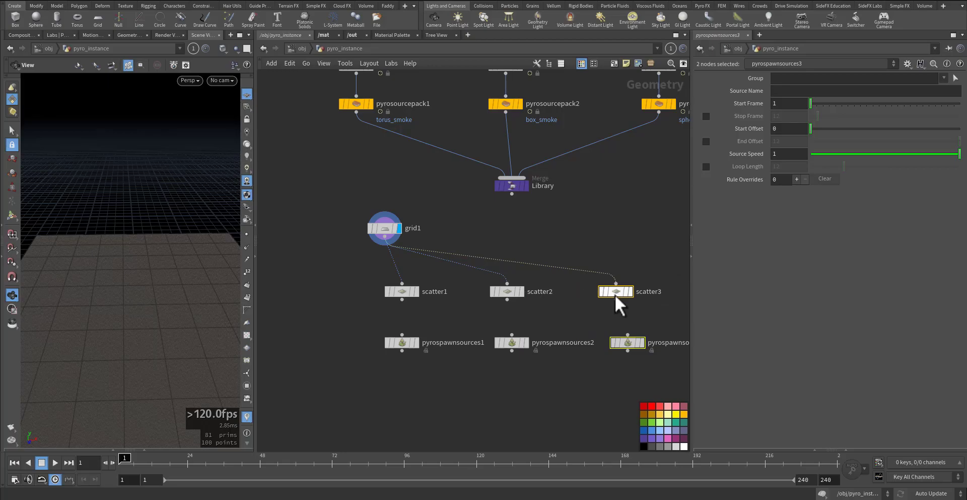
click(635, 345)
Step: Colour all three Pyro Spawn Sources nodes orange
drag(635, 345, 379, 376)
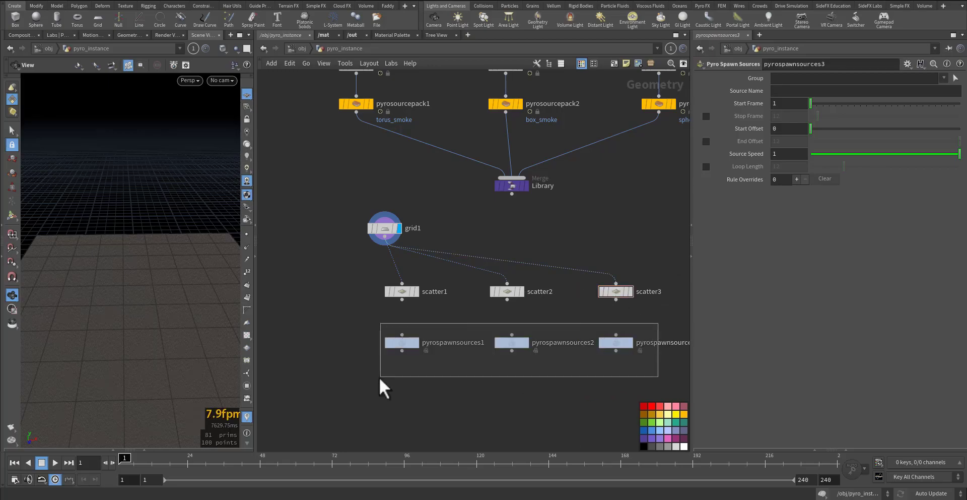
click(682, 413)
click(573, 394)
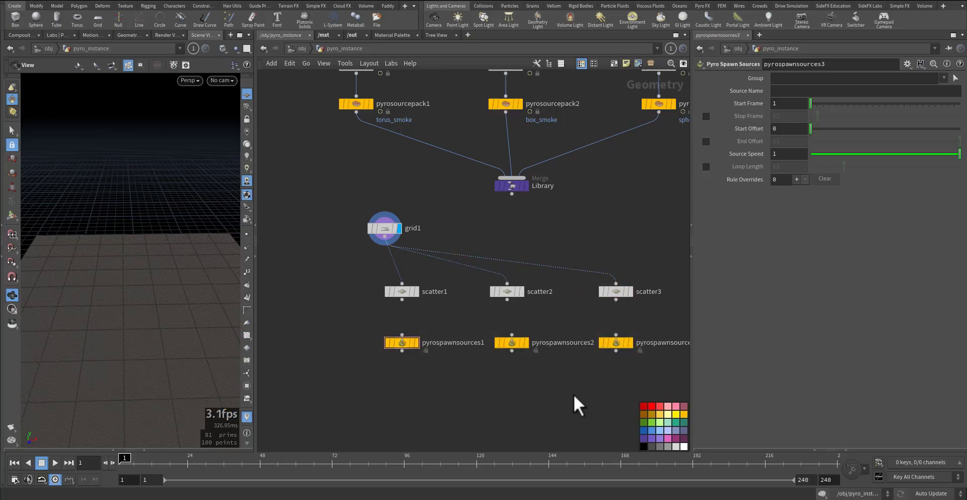
Step: Connect each scatter node's output to the Pyro Spawn Sources node directly below it
click(402, 299)
click(402, 334)
click(507, 300)
click(512, 334)
click(616, 299)
click(616, 334)
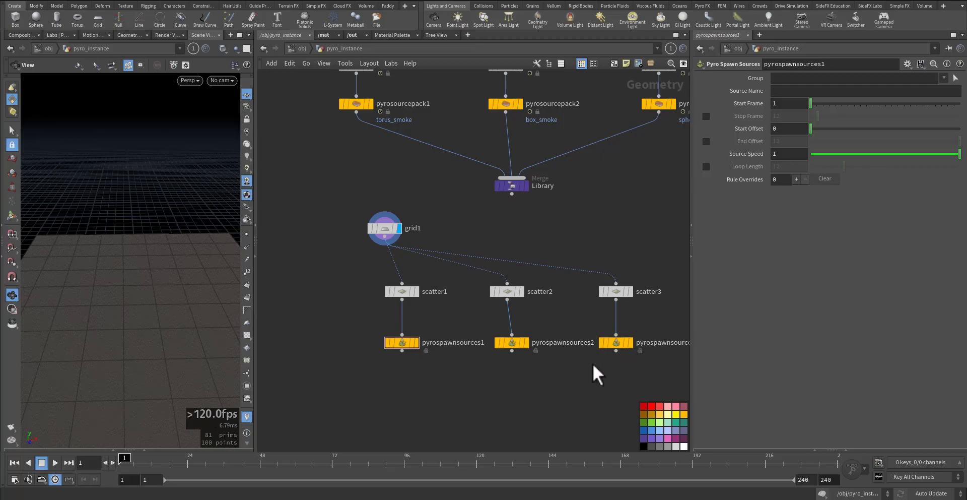
Step: Copy the name torus_smoke from the first Pyro Source Pack into the first Pyro Spawn Sources node's Source Name
middle_drag(446, 382, 416, 357)
scroll(414, 356, up, 2)
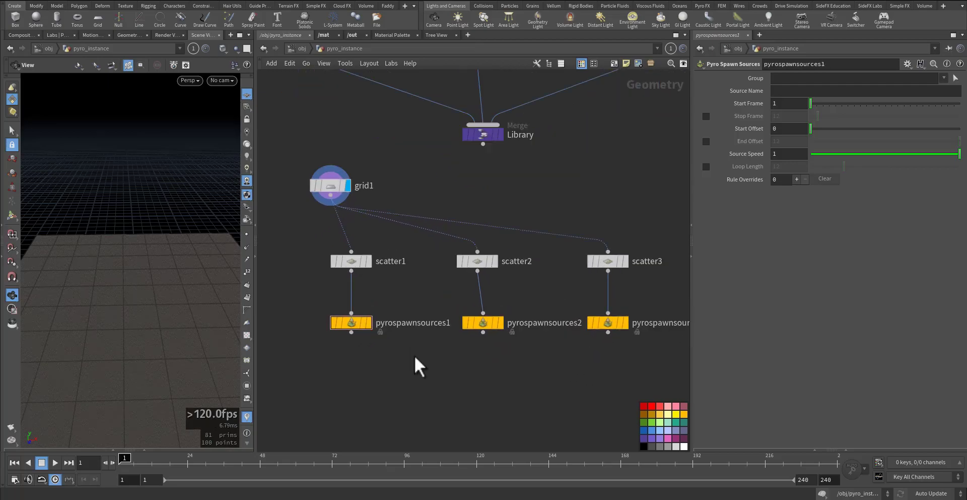
drag(311, 302, 406, 339)
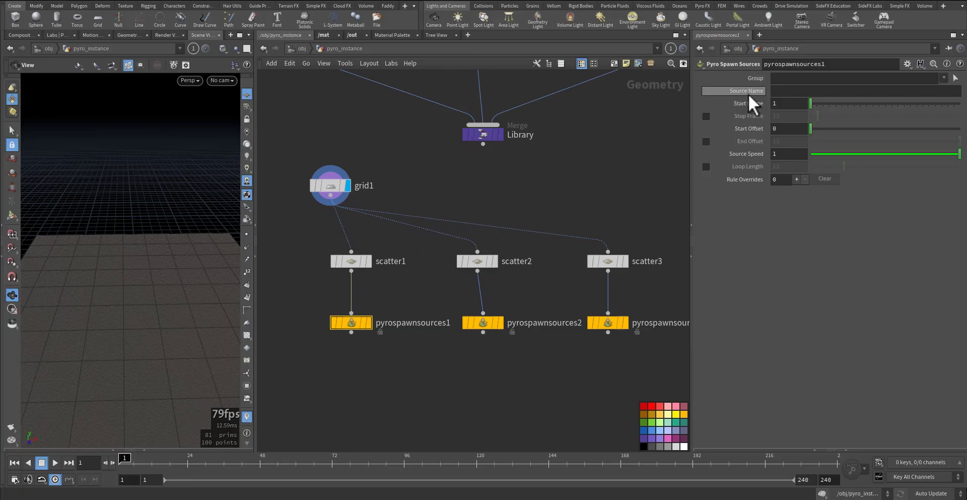
middle_drag(564, 209, 577, 309)
scroll(577, 309, down, 3)
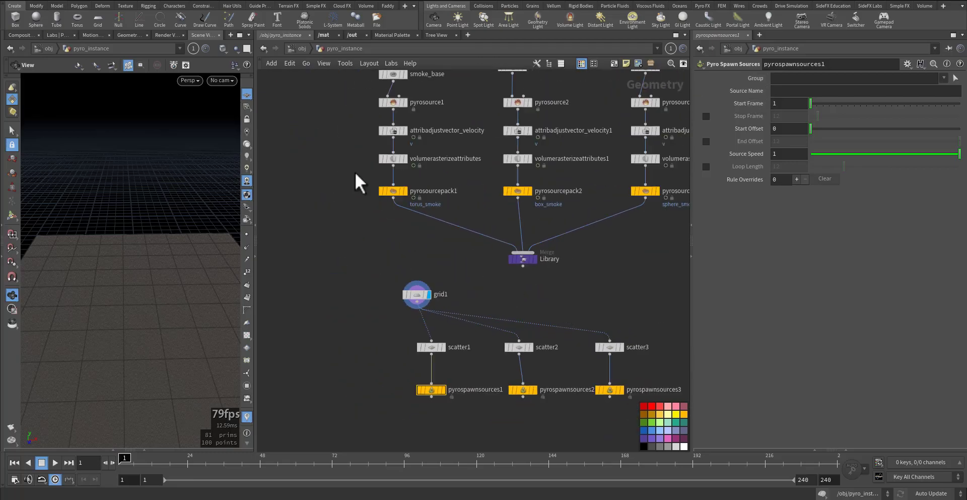
drag(354, 173, 419, 213)
double_click(787, 91)
key(ctrl+c)
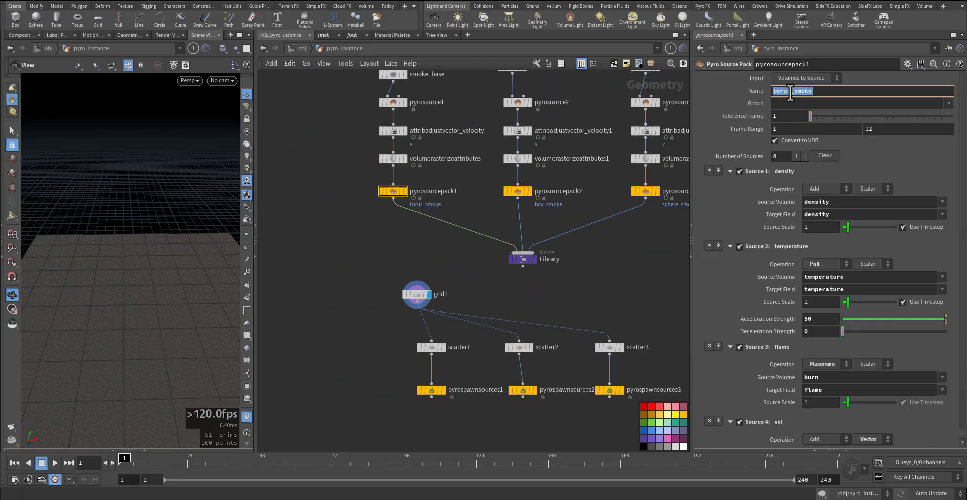
click(432, 390)
click(775, 90)
key(ctrl+v)
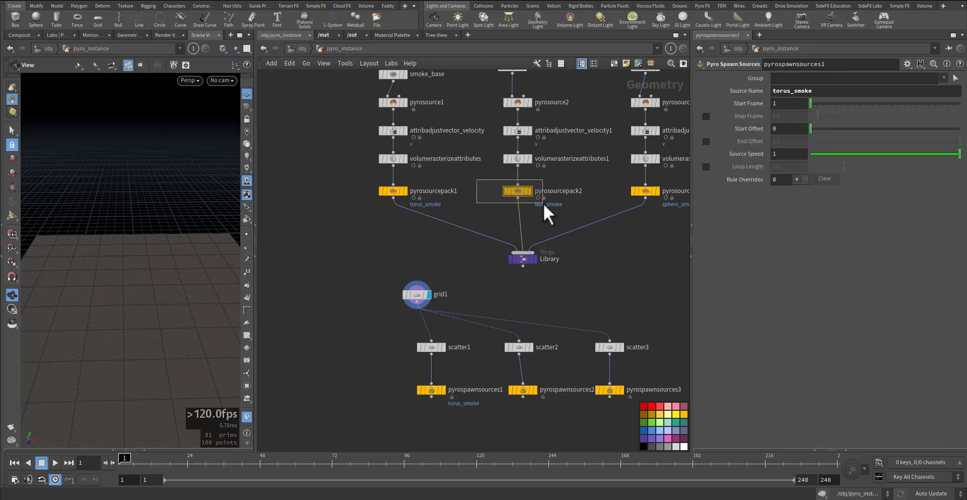
Step: Copy the name box_smoke from the second Pyro Source Pack into the second Pyro Spawn Sources node's Source Name
click(517, 191)
double_click(780, 91)
key(ctrl+c)
drag(559, 371, 498, 409)
click(782, 91)
key(ctrl+v)
Step: Paste box_smoke as the Source Name of the third Pyro Spawn Sources node
middle_drag(625, 292, 598, 281)
drag(618, 349, 589, 384)
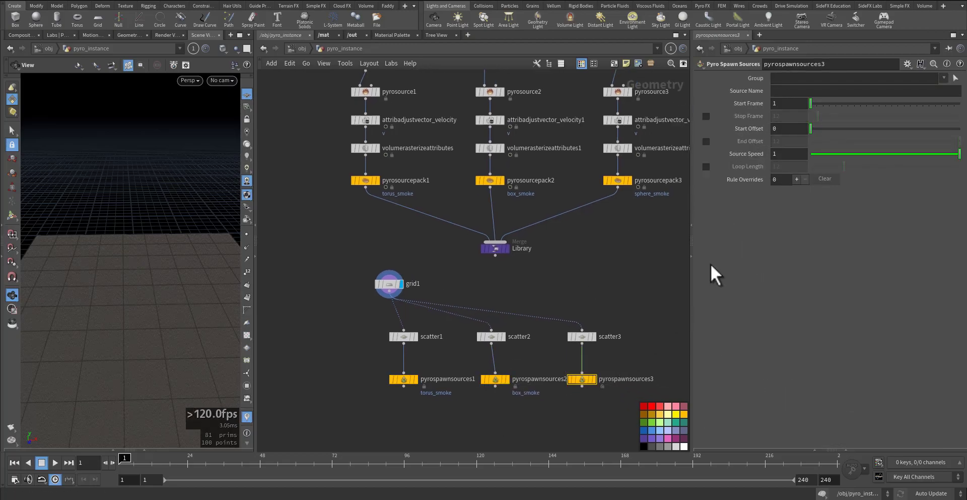
click(785, 91)
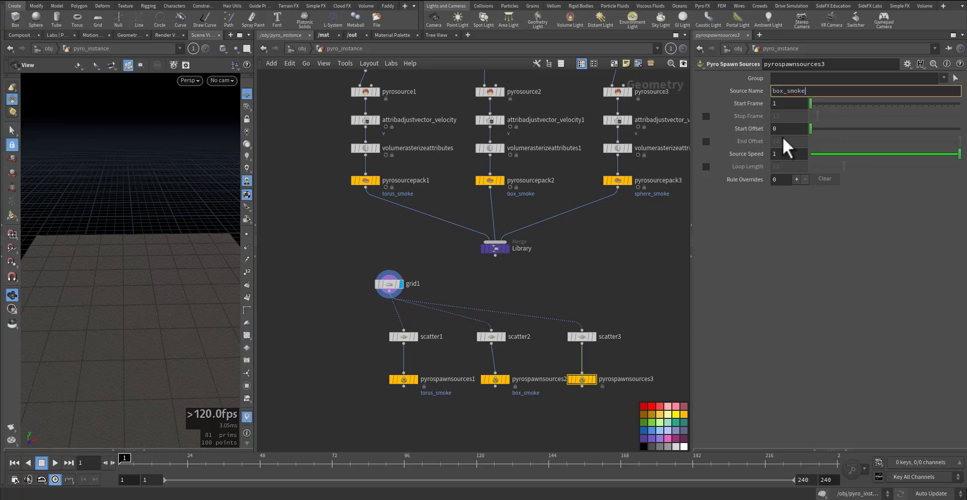
key(ctrl+v)
key(Return)
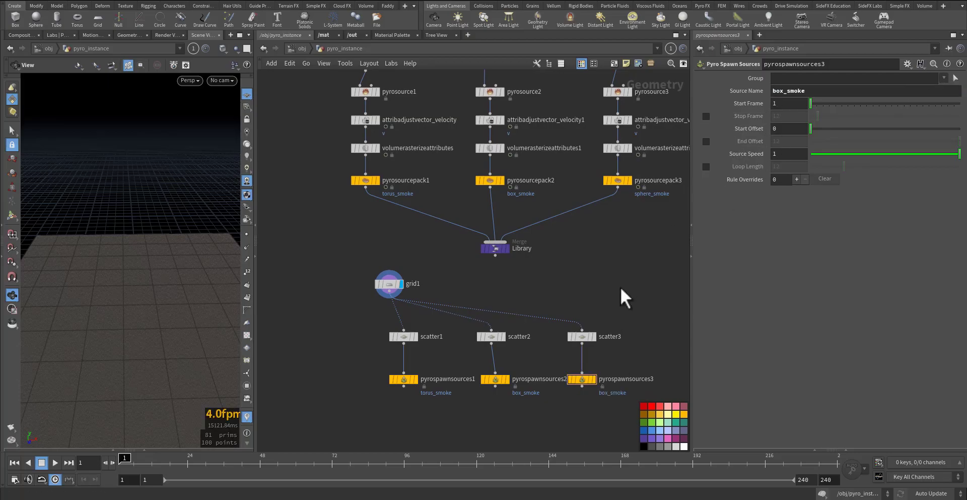
Step: Merge the three Pyro Spawn Sources nodes with a new Merge node placed below them
scroll(554, 356, down, 3)
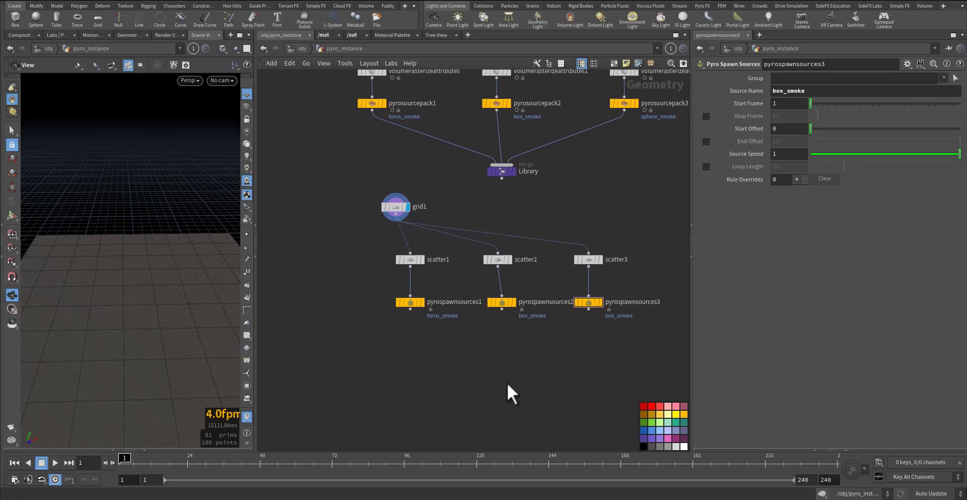
drag(624, 345, 395, 294)
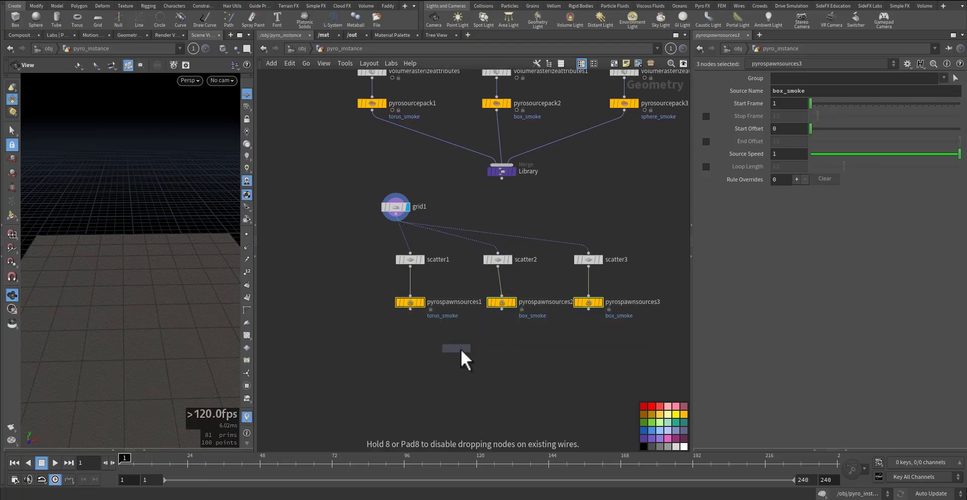
click(507, 380)
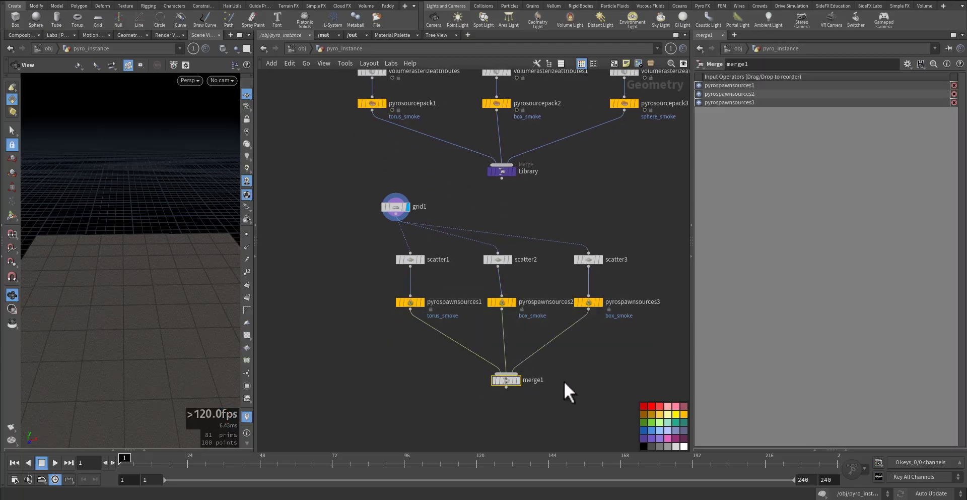
Step: Centre the grid above its scatter nodes and move the whole grid branch to the left of the Library merge
middle_drag(576, 389, 561, 361)
scroll(561, 361, down, 2)
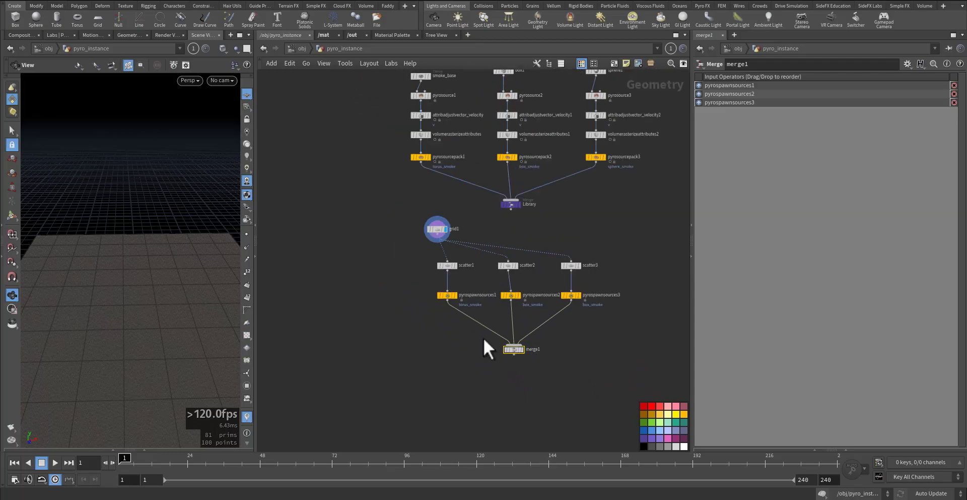
drag(436, 231, 510, 230)
drag(398, 229, 598, 368)
middle_drag(575, 376, 614, 394)
drag(546, 249, 395, 222)
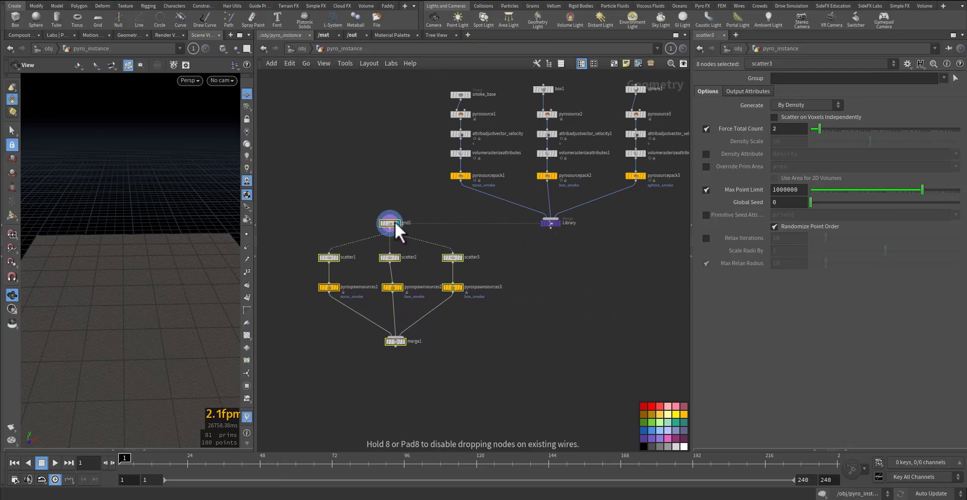
click(543, 323)
Step: Add an unconnected Pyro Source Instance node below the Library merge and colour it orange
middle_drag(577, 324, 558, 312)
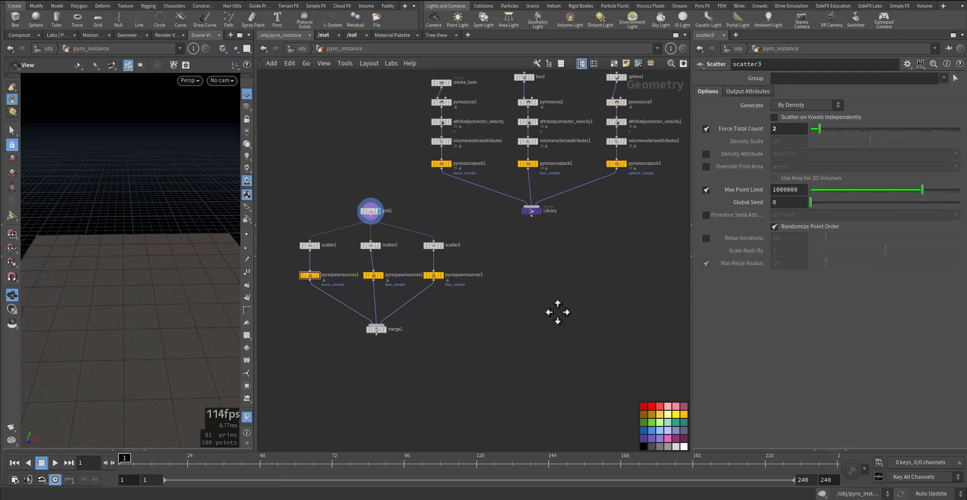
key(Tab)
text(py)
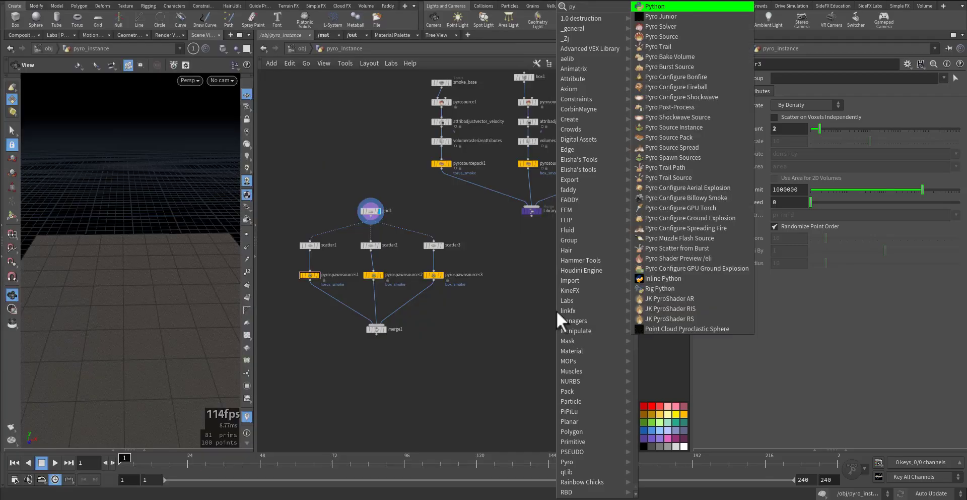
text(souins)
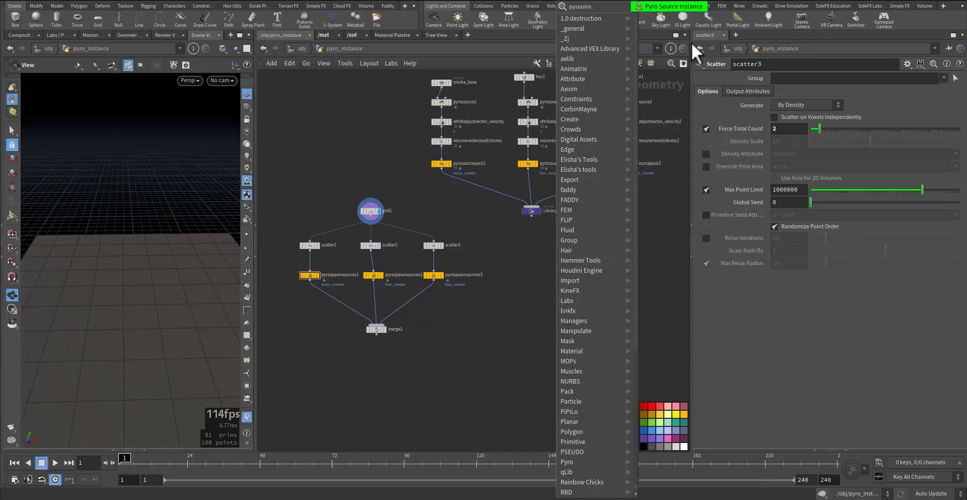
click(679, 6)
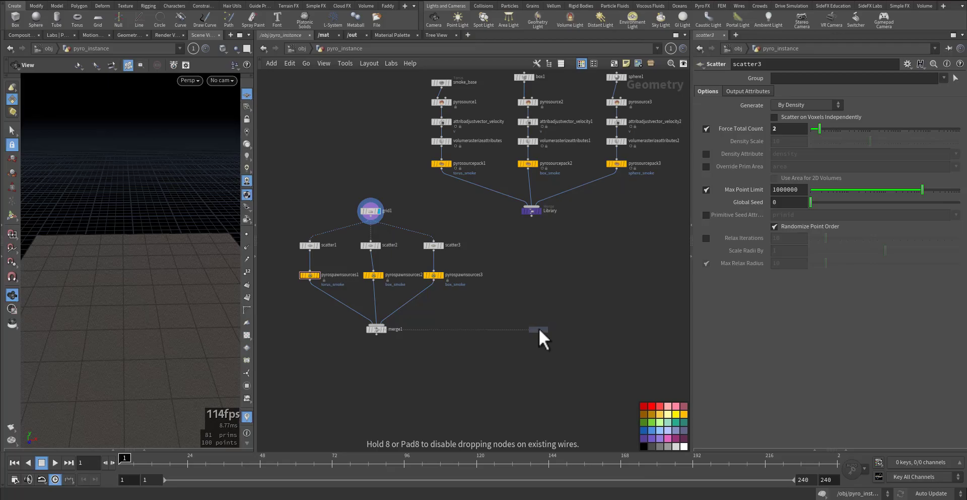
click(536, 340)
scroll(537, 339, up, 3)
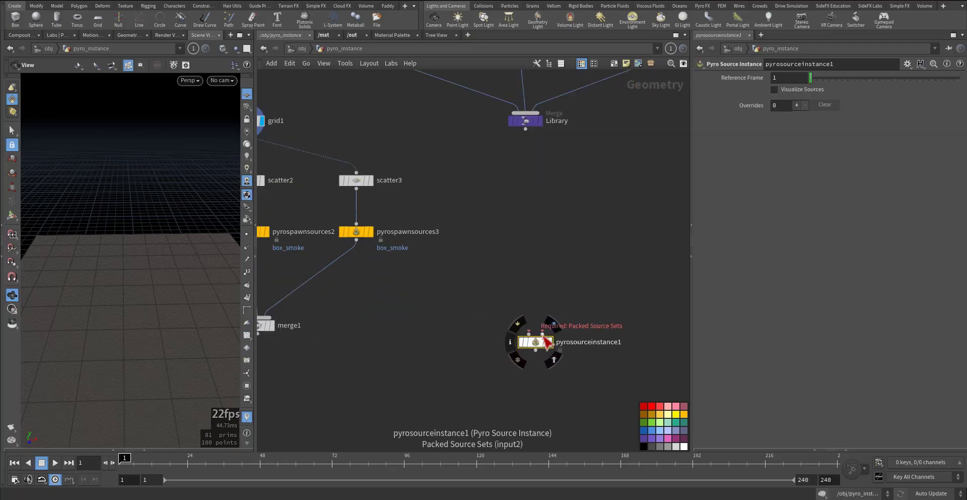
click(682, 415)
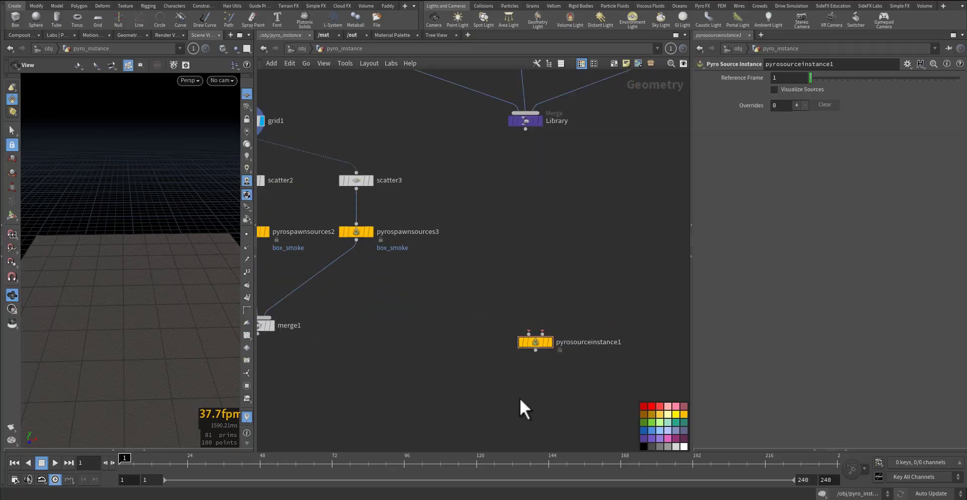
scroll(548, 333, down, 5)
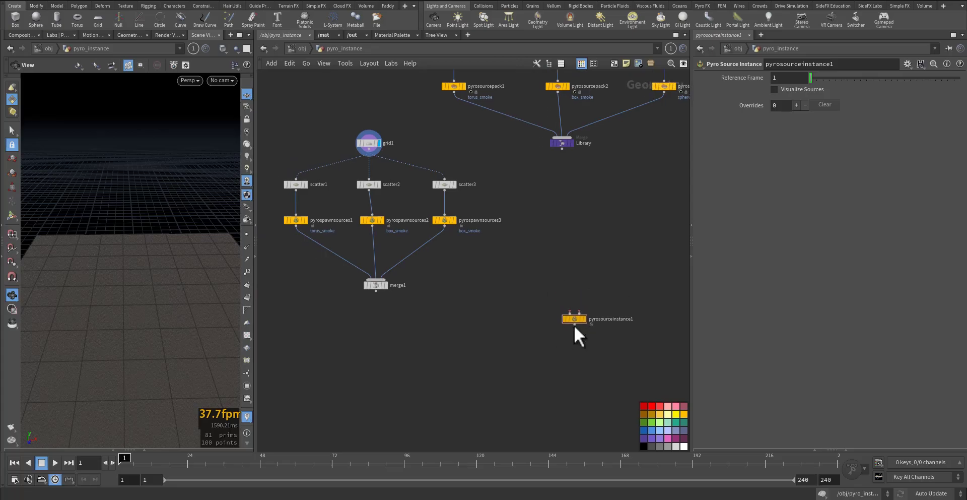
scroll(574, 326, up, 4)
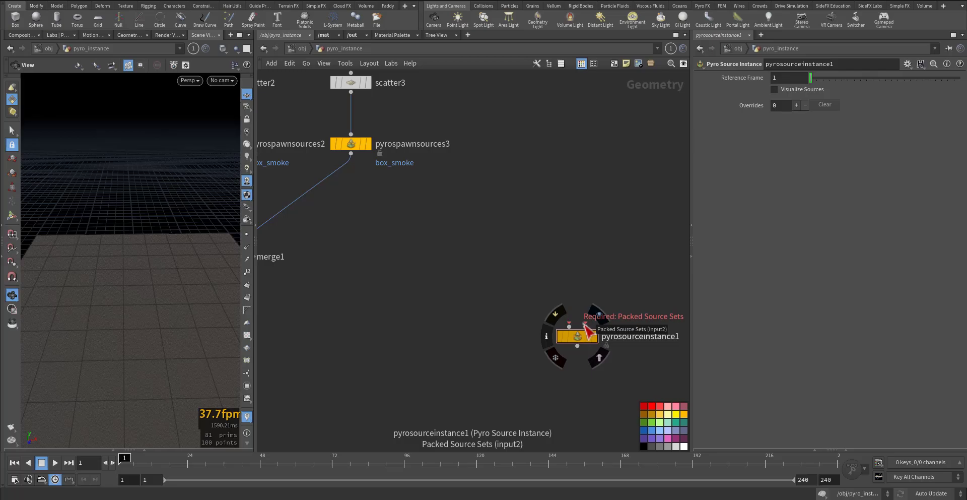
Step: Connect the scatter merge and the Library merge to the Pyro Source Instance node's two inputs and align it below Library
scroll(517, 319, down, 3)
click(340, 294)
click(585, 333)
click(585, 333)
click(563, 122)
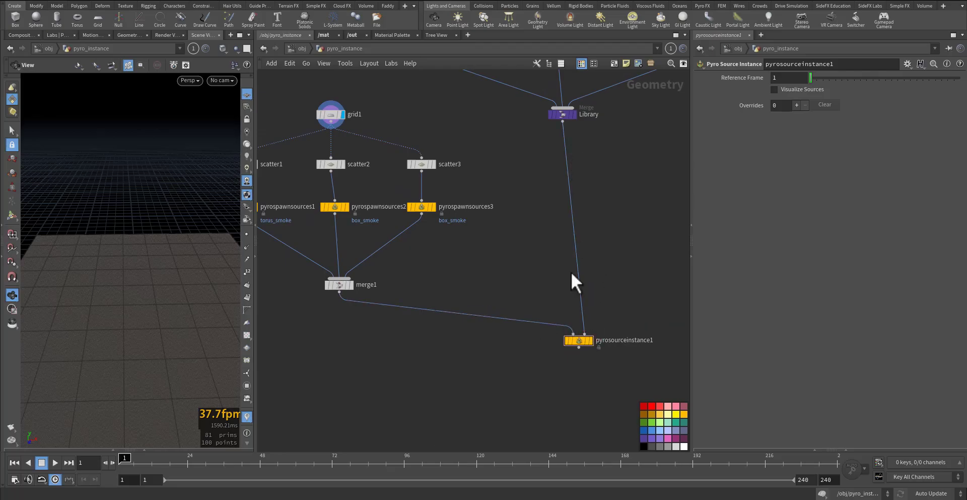
drag(579, 339, 561, 322)
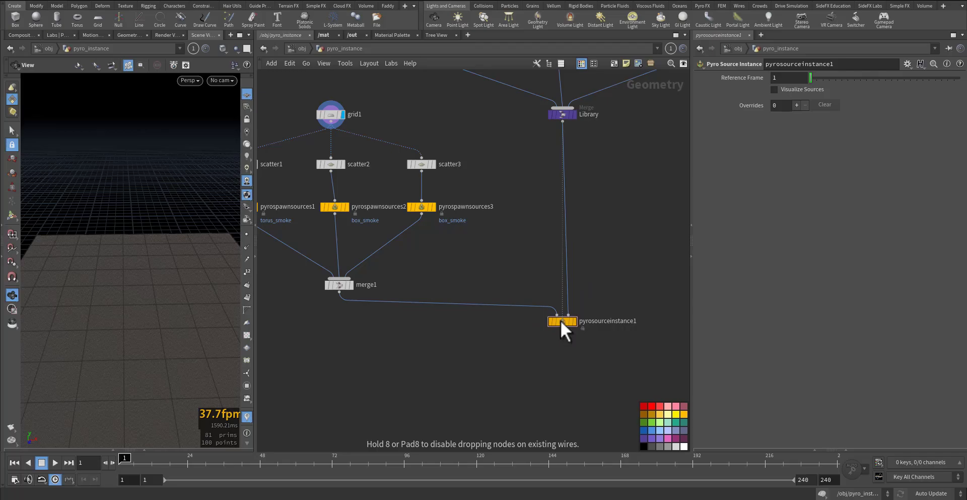
Step: Display the Pyro Source Instance node's output and save the scene
click(575, 321)
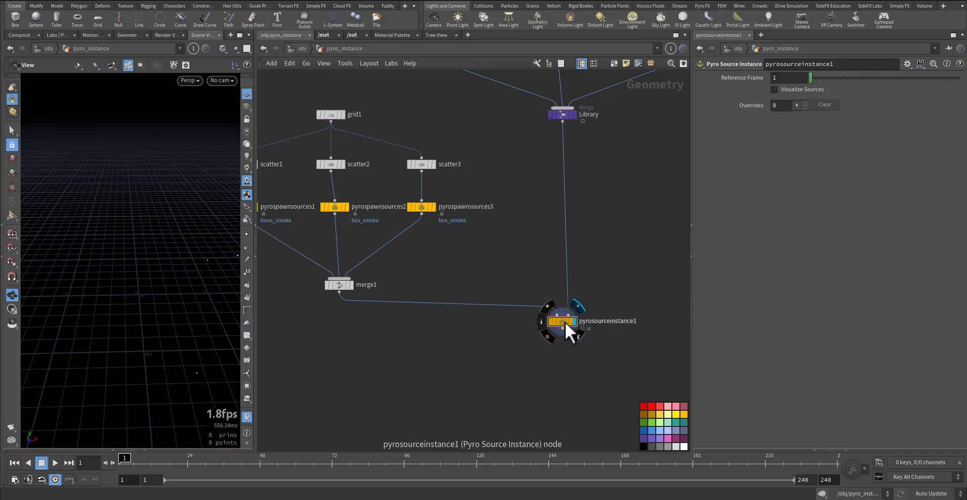
click(564, 321)
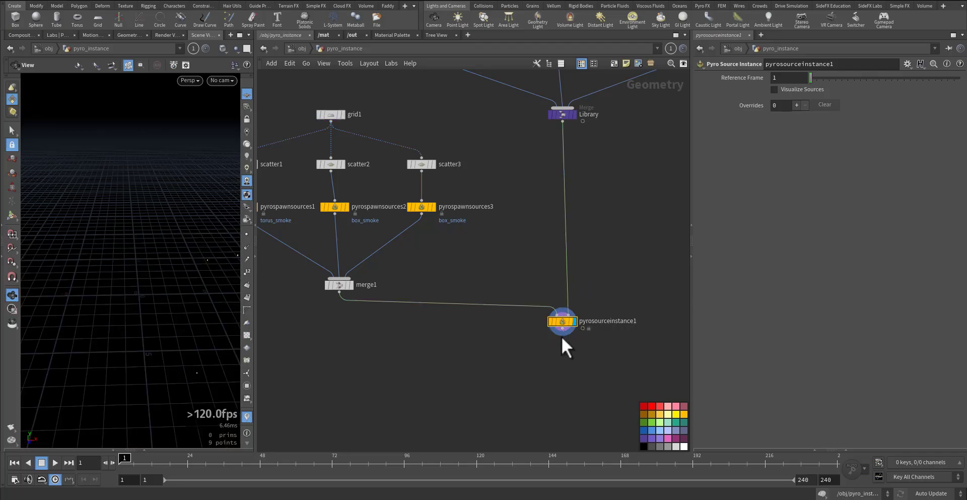
key(ctrl+s)
scroll(554, 286, down, 2)
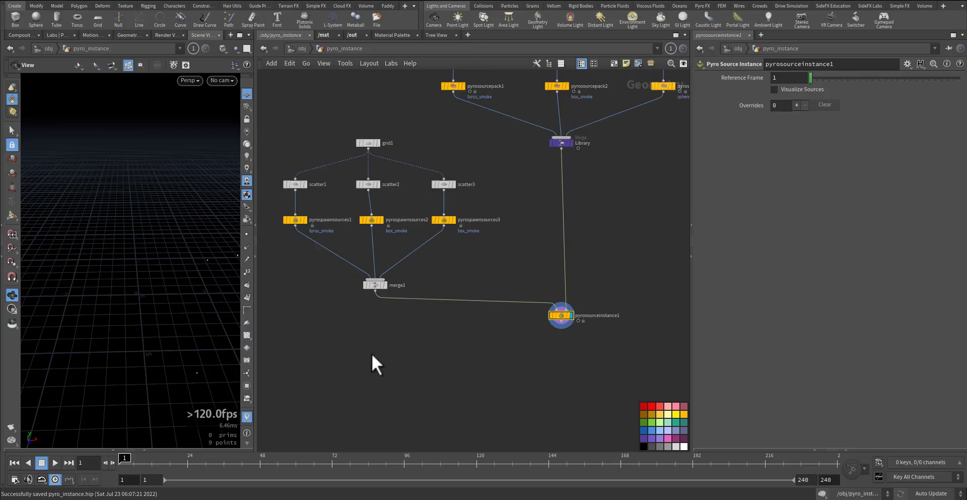
Step: Hide the reference plane in the viewport while viewing the instanced source points
middle_drag(157, 295, 46, 294)
drag(162, 278, 157, 247)
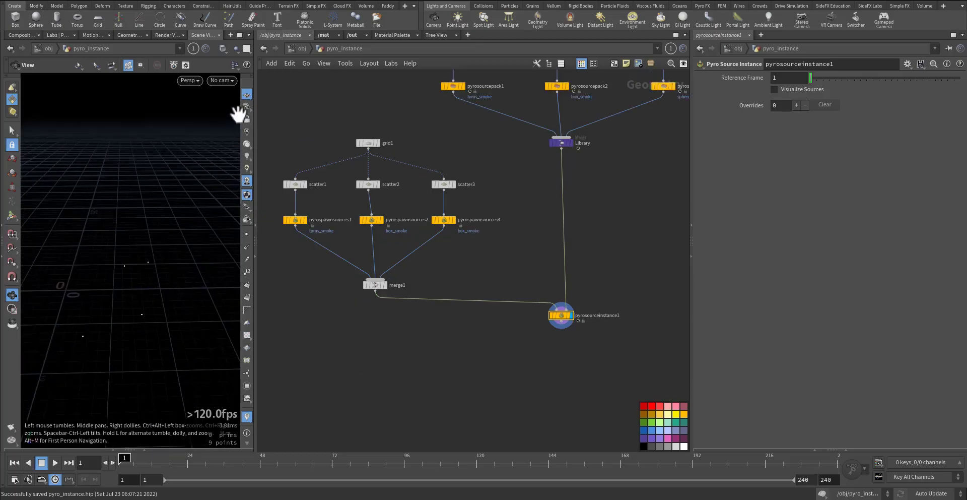
click(247, 95)
mouse_move(114, 292)
mouse_down()
mouse_move(185, 314)
mouse_move(126, 295)
mouse_up()
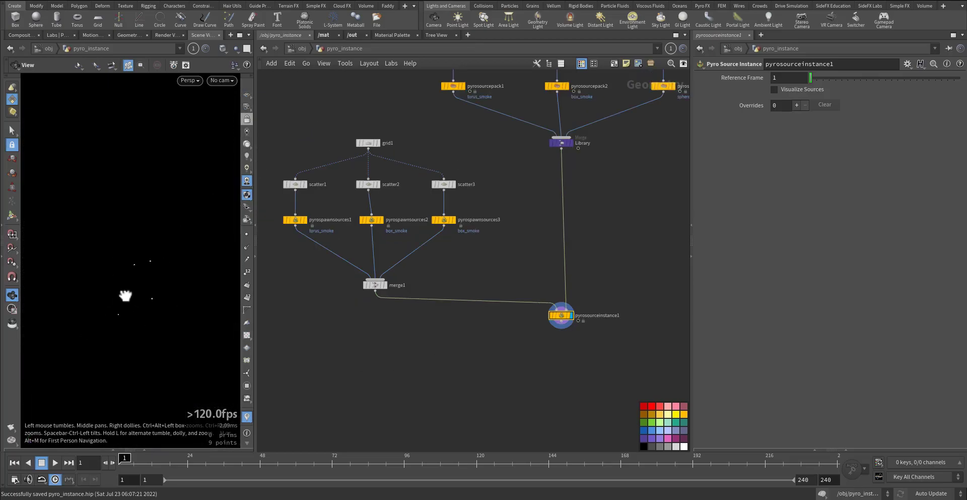
Step: Add a Pyro Solver below the Pyro Source Instance node, connect it to the solver's sources input and display the solver
key(Tab)
text(p)
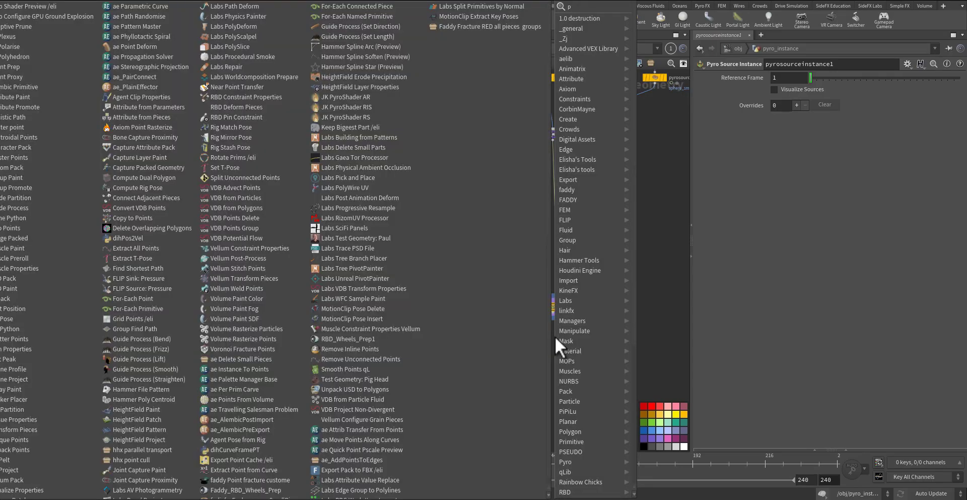
text(ysol)
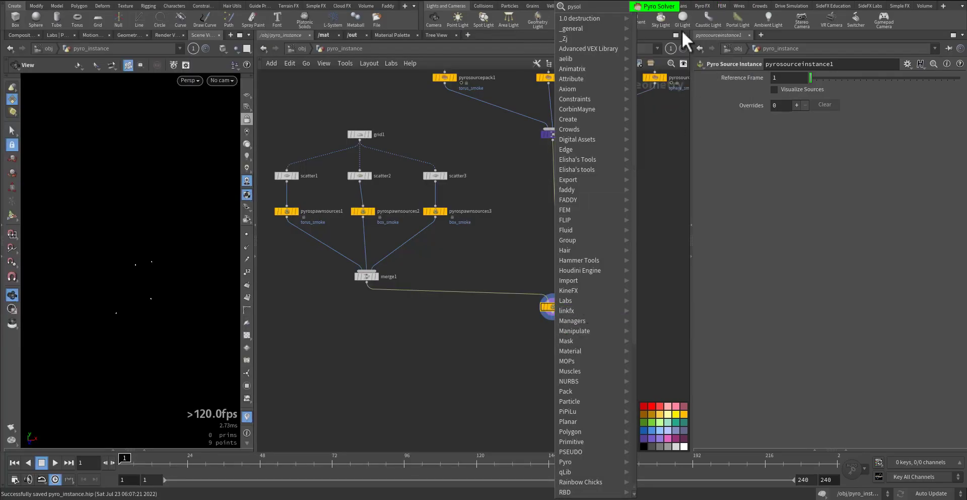
click(657, 10)
scroll(554, 323, up, 3)
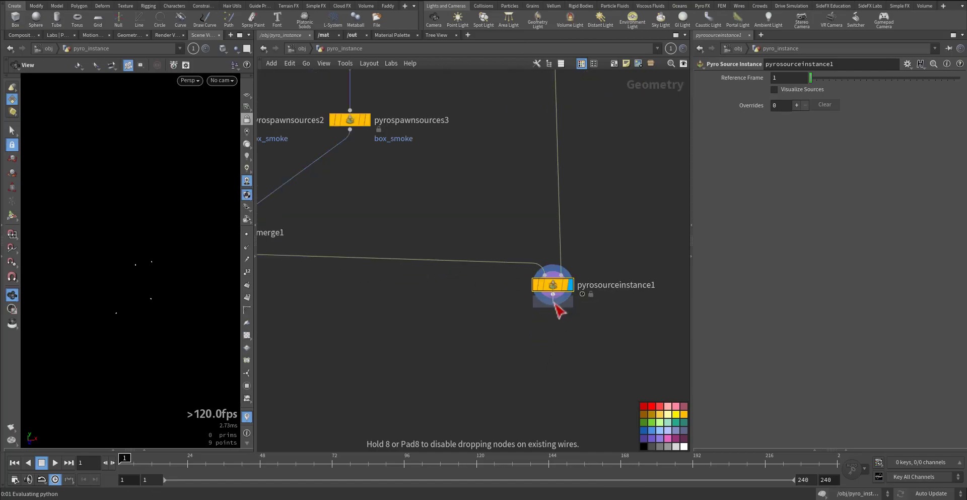
click(552, 347)
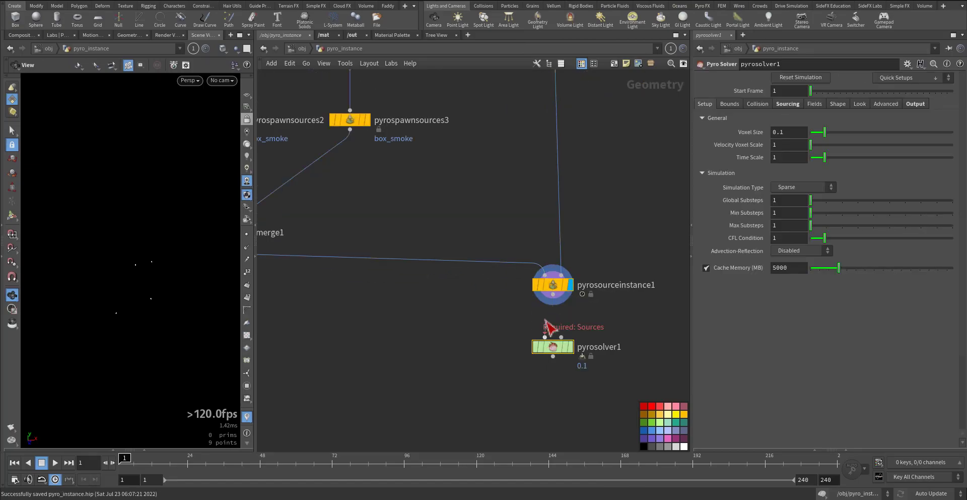
drag(569, 347, 581, 347)
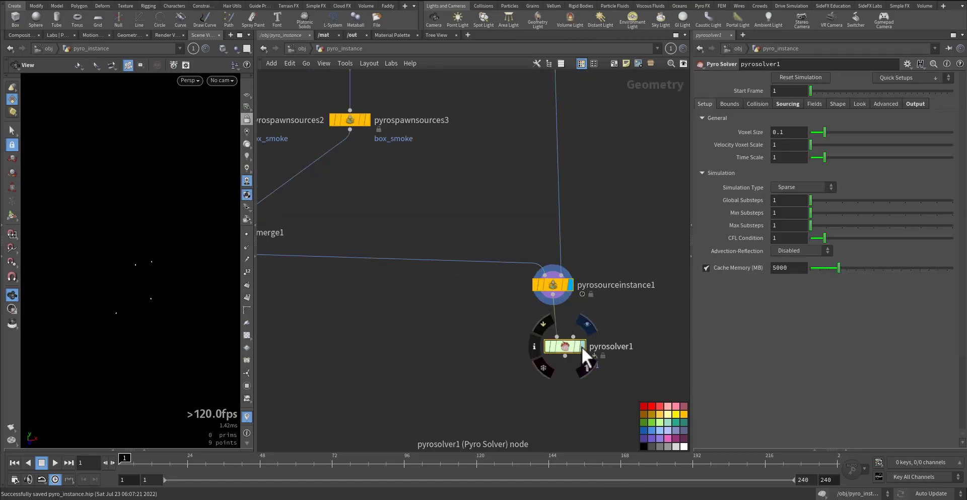
click(583, 346)
drag(474, 326, 554, 362)
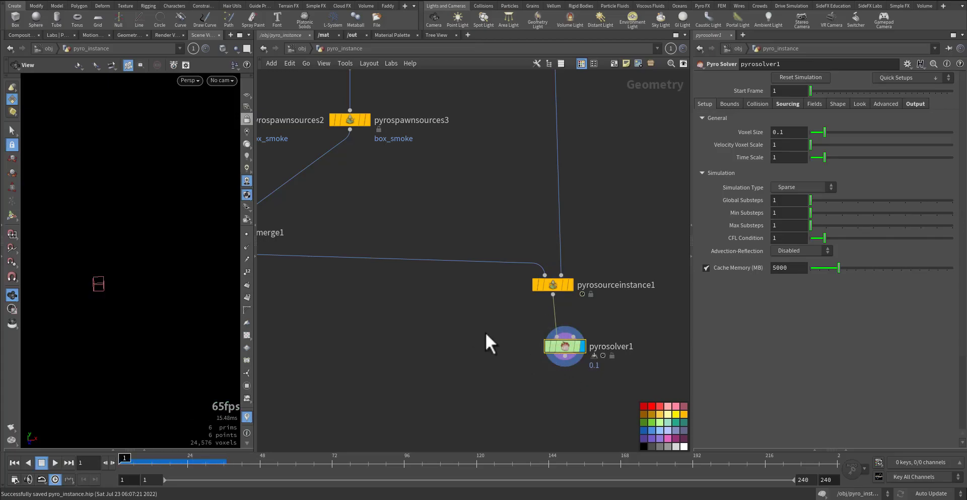
Step: Set the Pyro Solver's sourcing to Packed Sets and expand its Source Type settings
scroll(507, 366, up, 4)
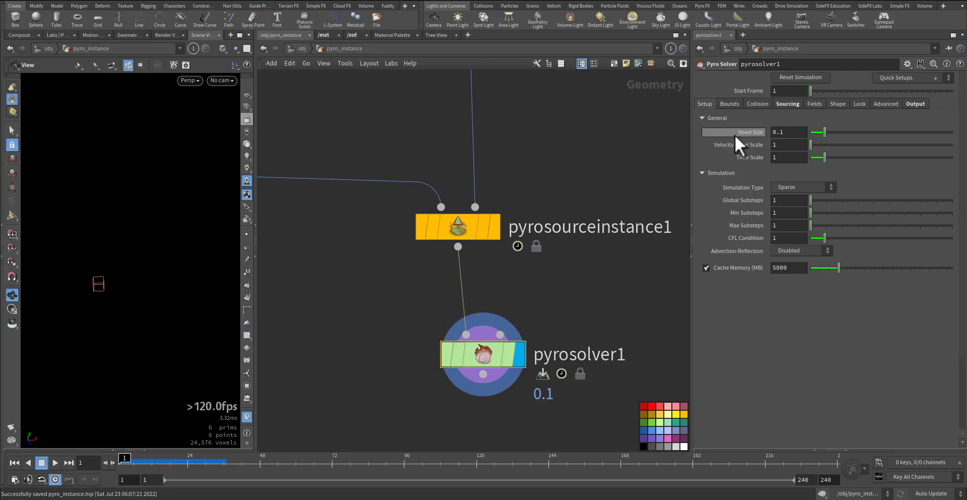
click(787, 104)
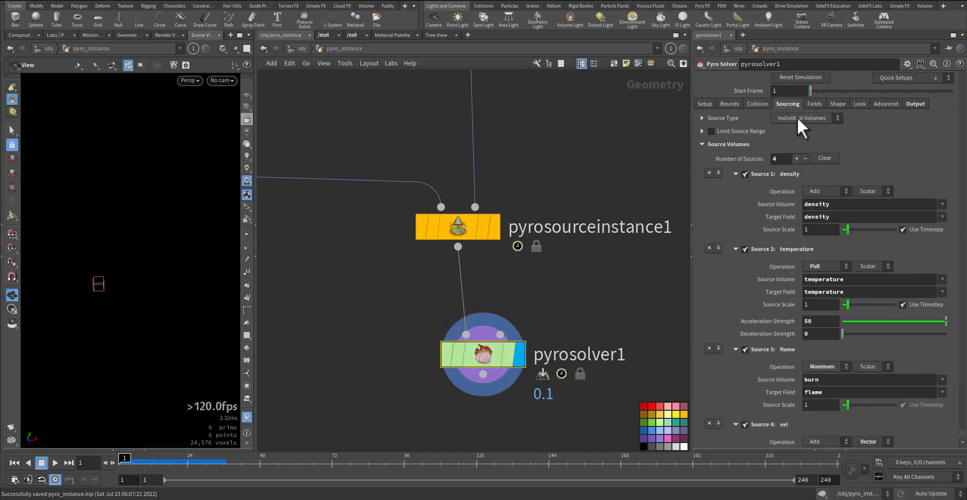
click(818, 118)
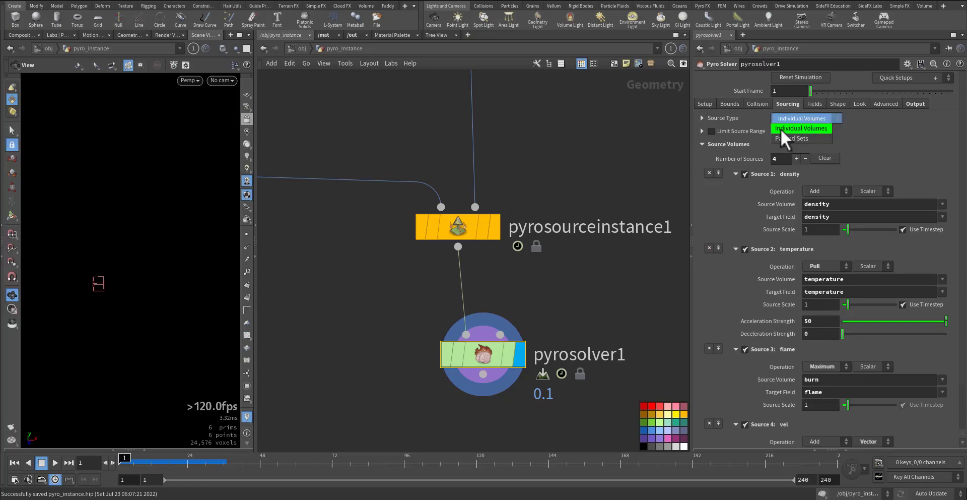
click(794, 139)
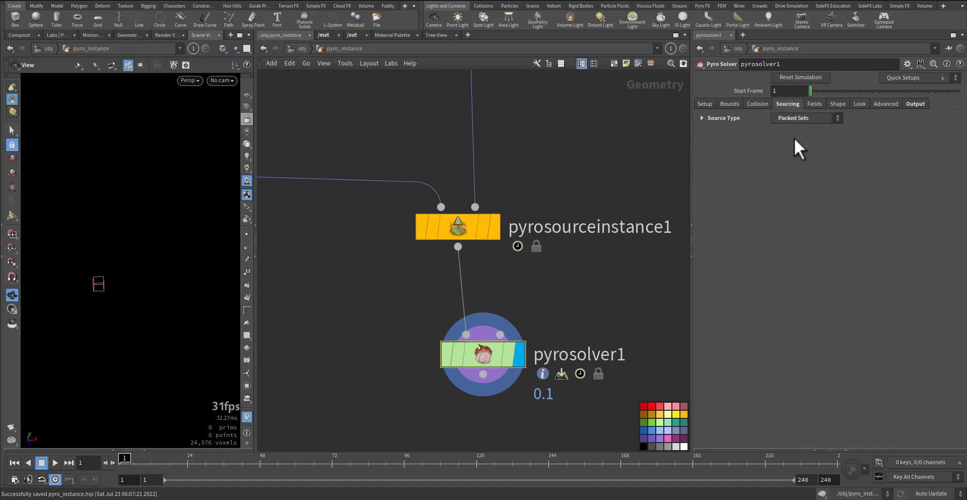
middle_drag(395, 315, 433, 309)
drag(193, 295, 124, 314)
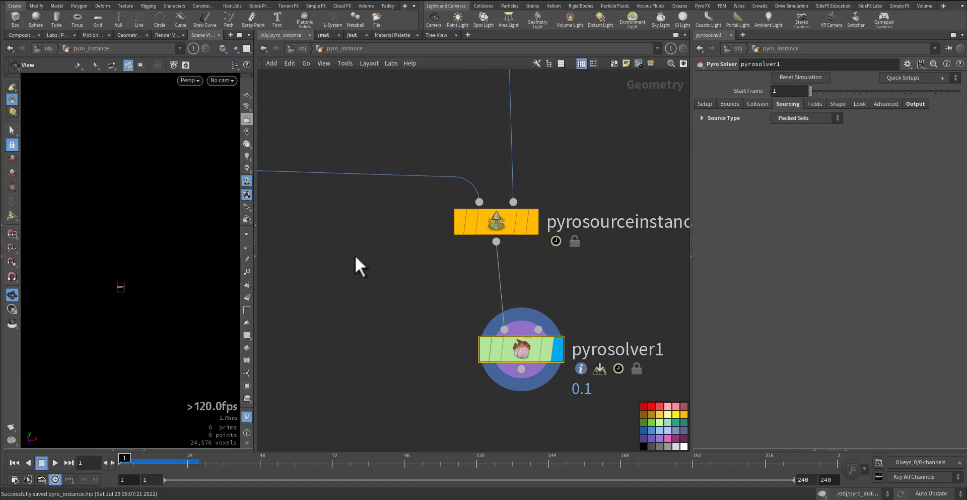
click(496, 220)
key(ctrl+z)
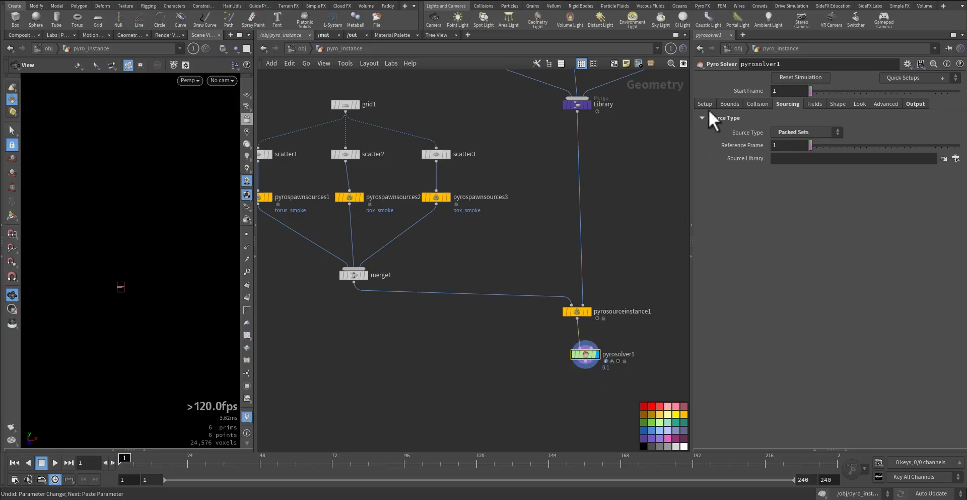
Step: Switch the Pyro Solver's Source Type to Individual Volumes and back to Packed Sets
scroll(530, 324, up, 5)
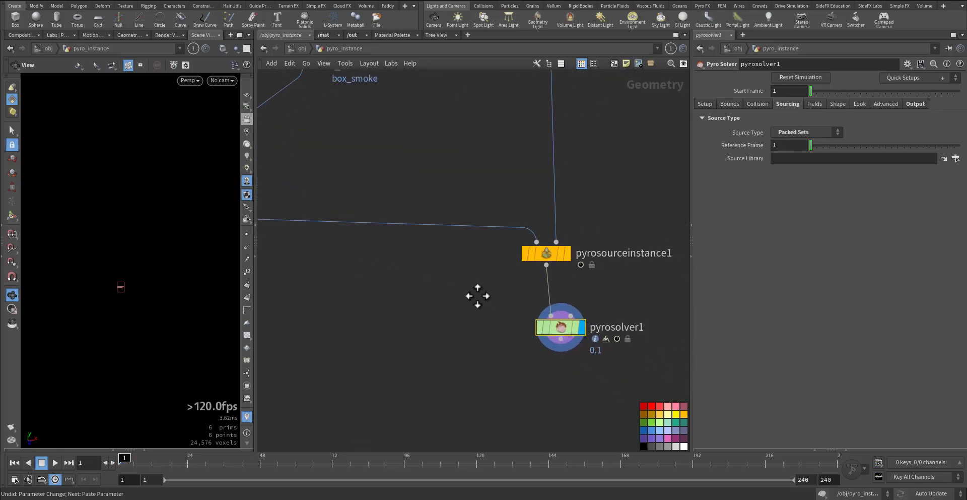
scroll(507, 327, up, 2)
middle_drag(507, 328, 424, 308)
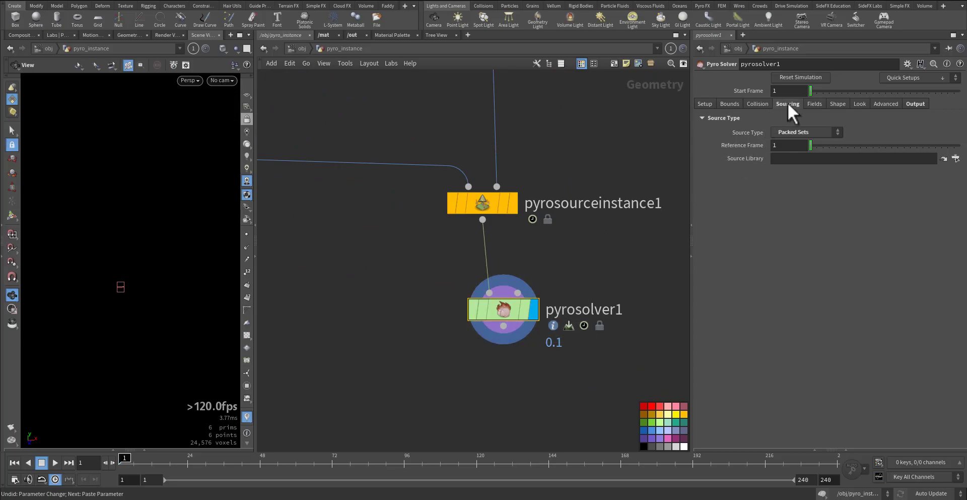
click(788, 132)
click(789, 142)
click(788, 131)
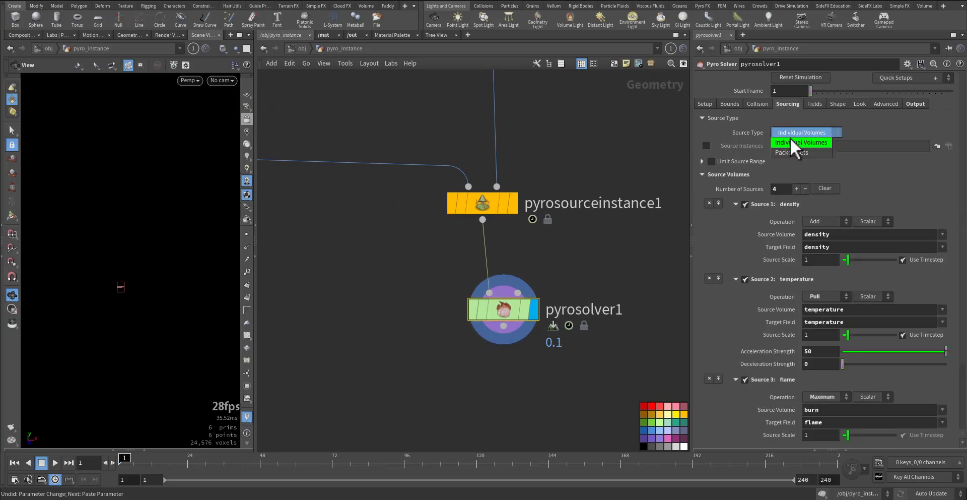
click(789, 153)
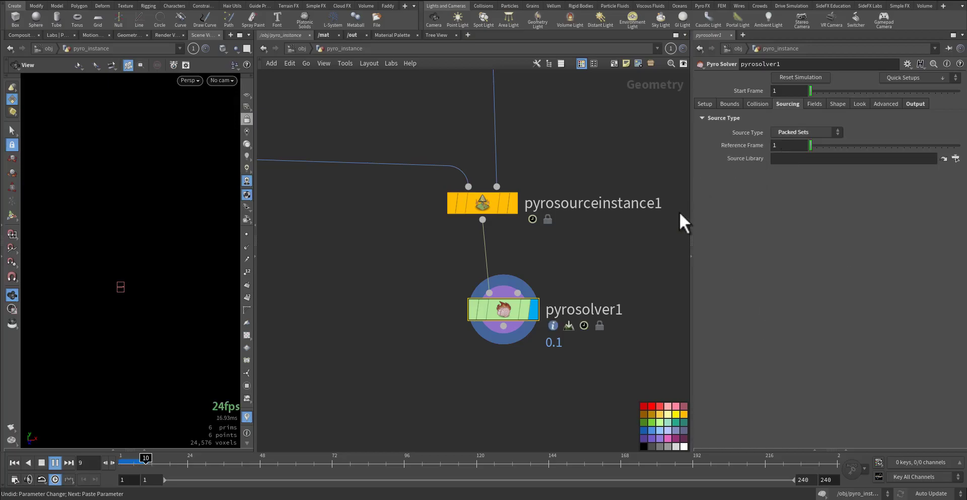
Step: Copy the Library merge node that collects the three packed smoke sources
middle_drag(427, 266, 428, 277)
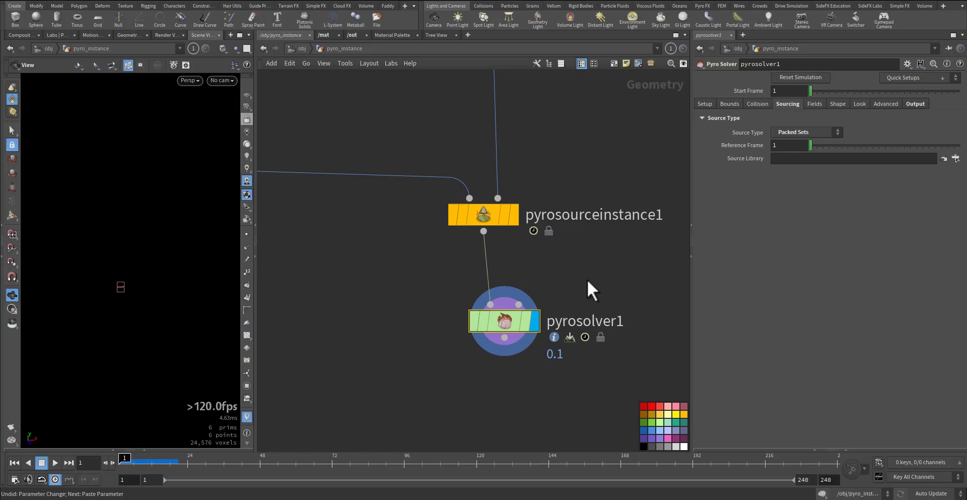
middle_drag(587, 279, 587, 319)
scroll(587, 319, down, 5)
scroll(584, 292, down, 3)
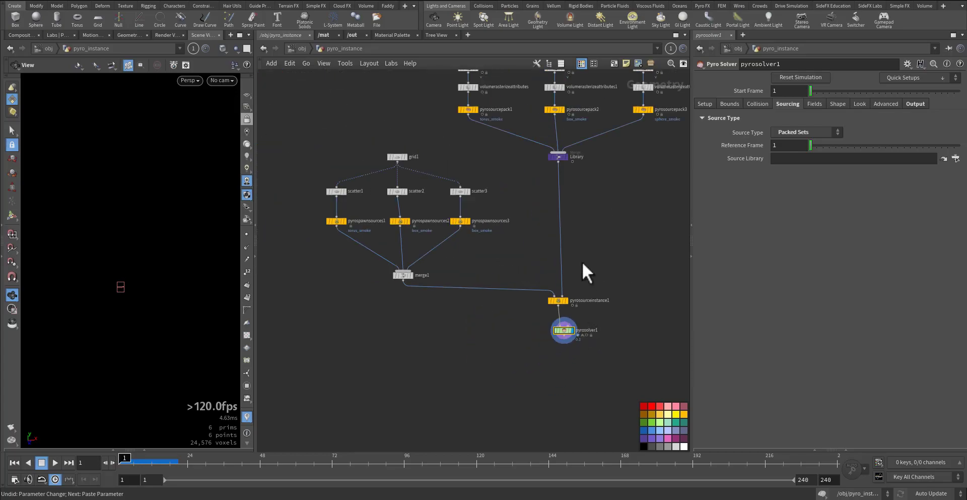
scroll(582, 236, up, 6)
click(506, 206)
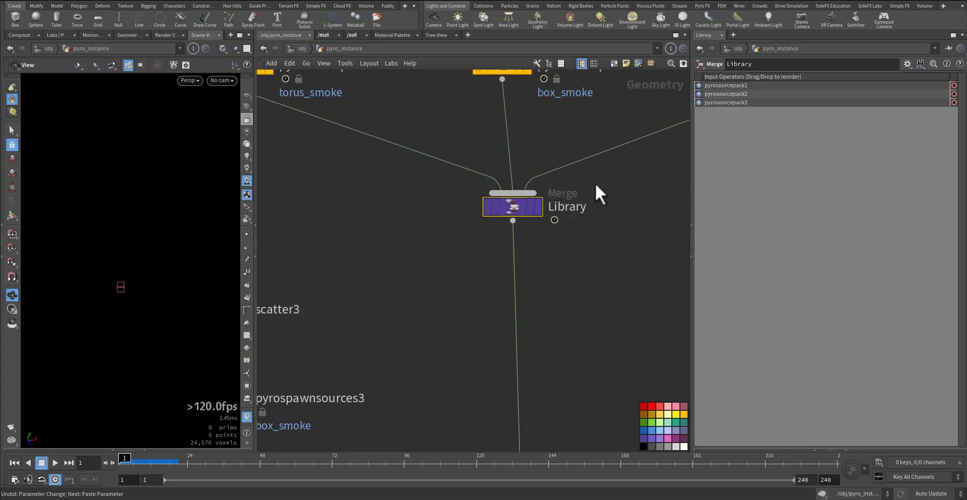
scroll(568, 252, down, 3)
key(ctrl+c)
Step: Paste the path /obj/pyro_instance/Library as the Pyro Solver's Source Library
middle_drag(572, 264, 557, 87)
drag(456, 317, 534, 364)
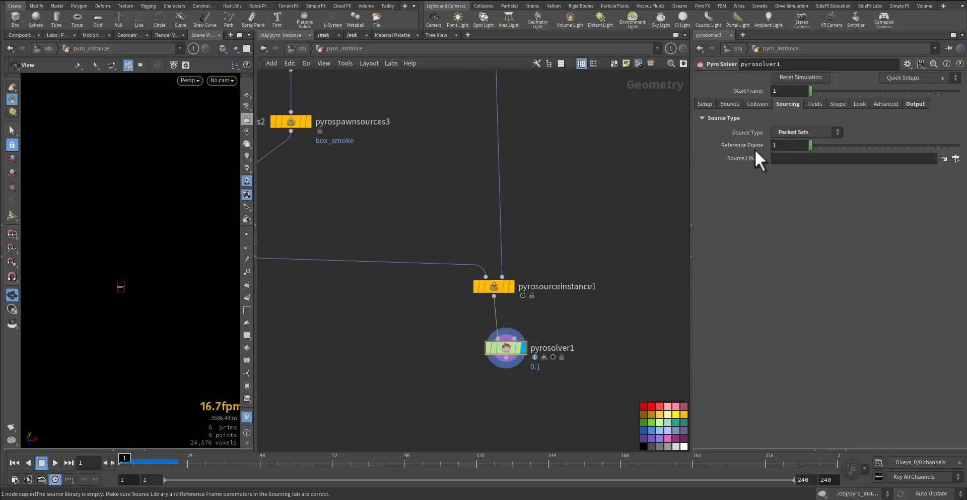
click(802, 158)
key(ctrl+v)
key(Return)
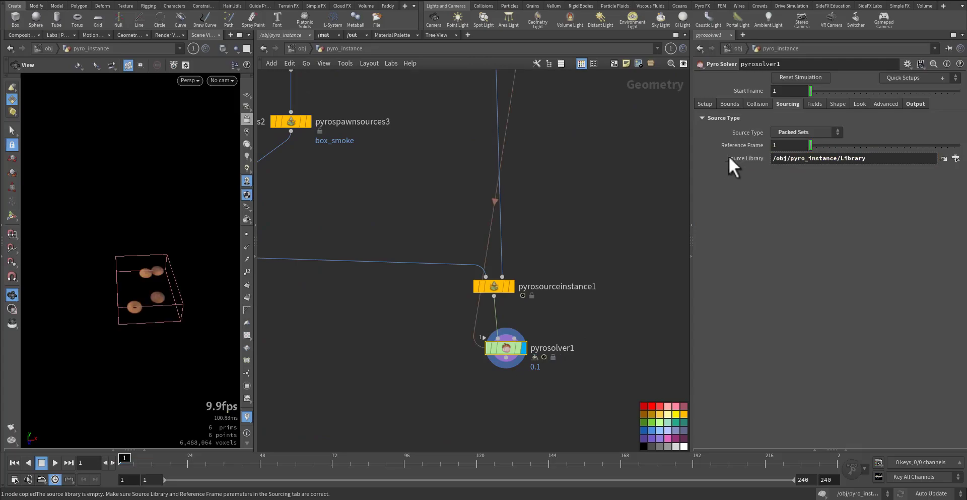
Step: Inspect the instanced smoke from other angles, widen the viewport pane and frame the whole node network
drag(136, 305, 155, 296)
middle_drag(155, 296, 188, 290)
right_drag(187, 291, 143, 290)
drag(156, 290, 184, 281)
drag(404, 320, 583, 362)
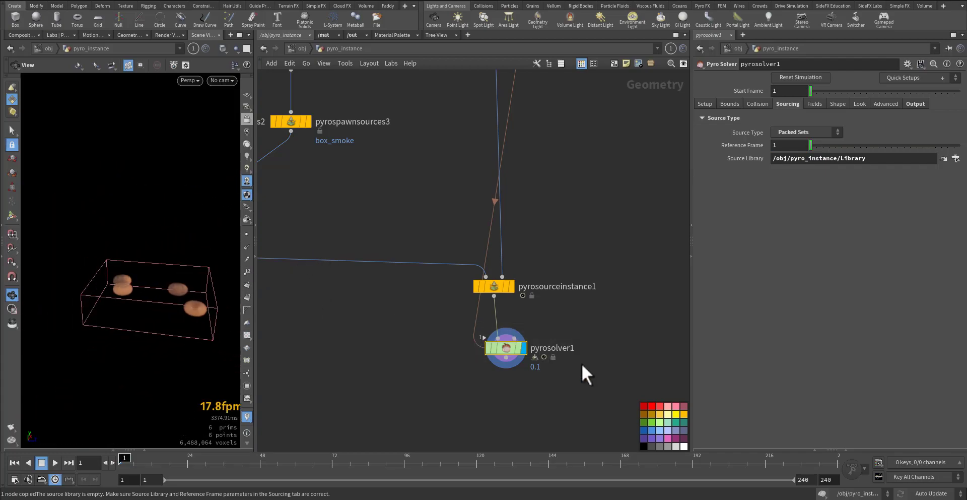
drag(256, 338, 392, 338)
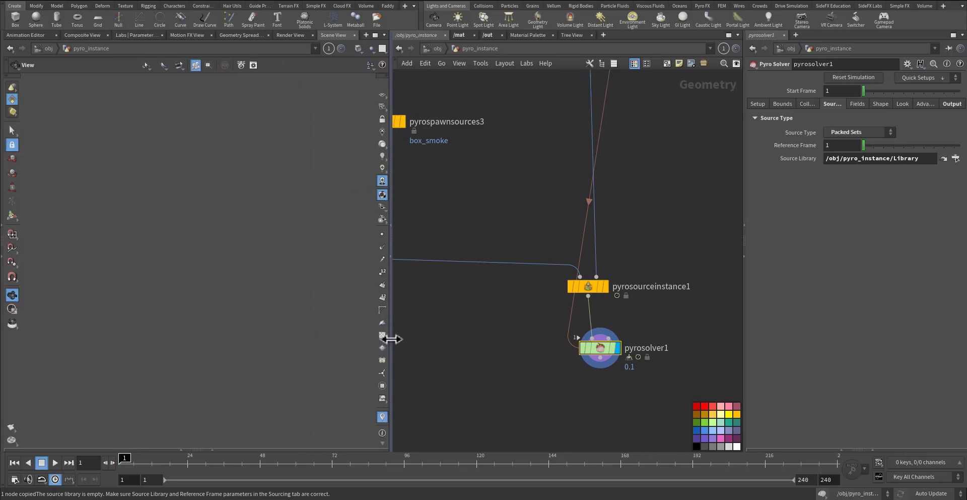
key(h)
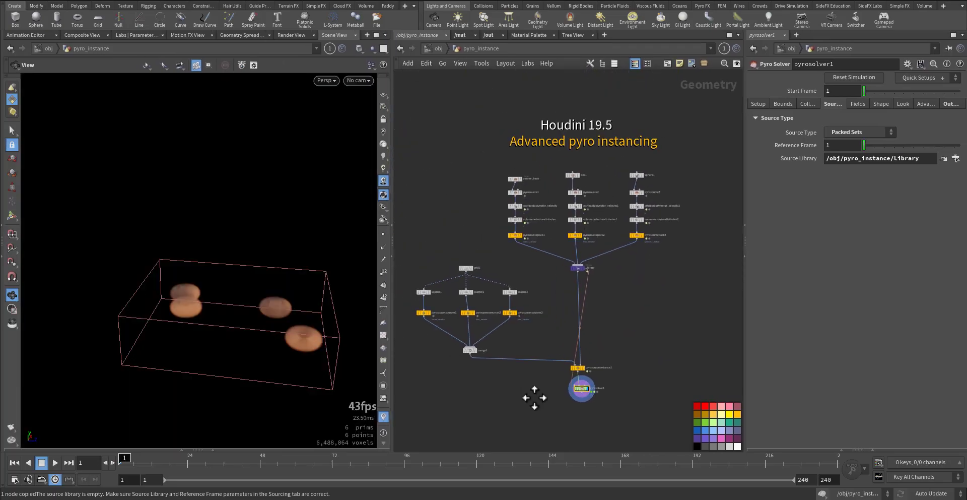
Step: Play the pyro simulation, stop it and return to the first frame
key(Up)
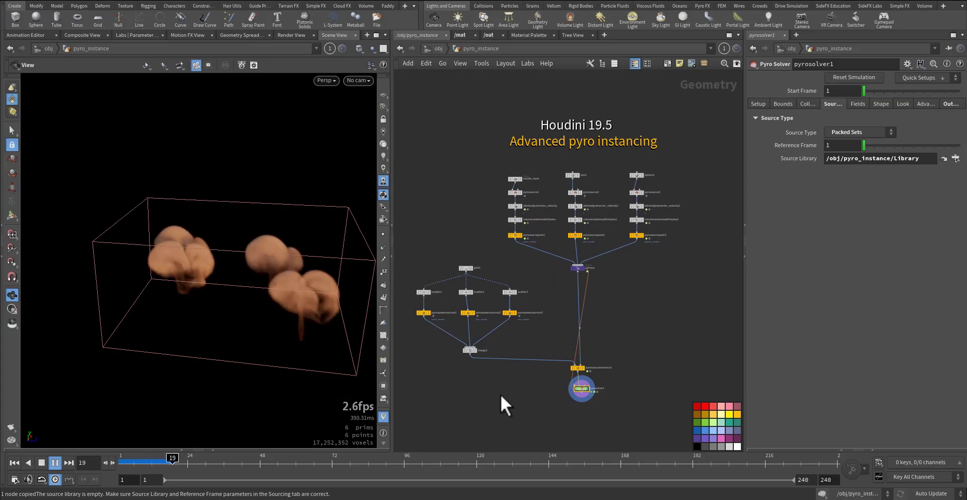
key(Down)
key(ctrl+Up)
Step: Set the Pyro Solver's Voxel Size to 0.2 and play the simulation
click(758, 104)
double_click(849, 132)
text(2)
key(Return)
key(Up)
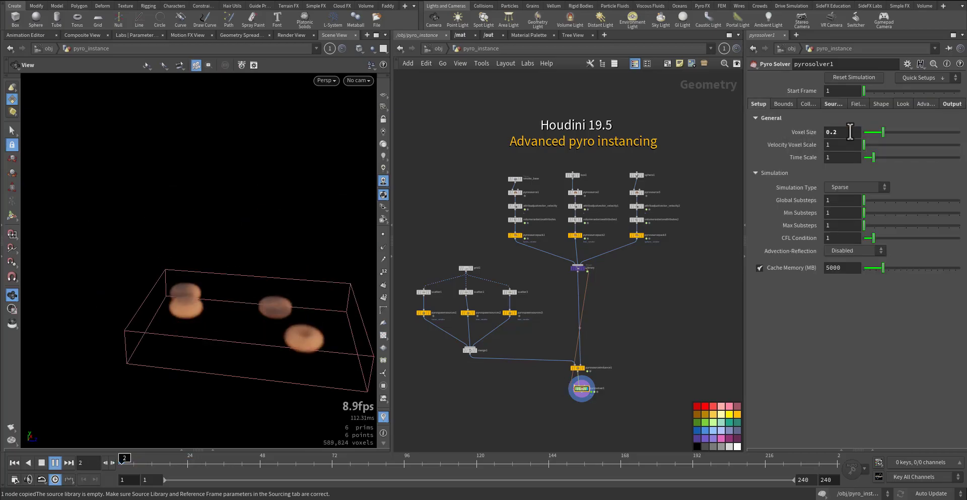
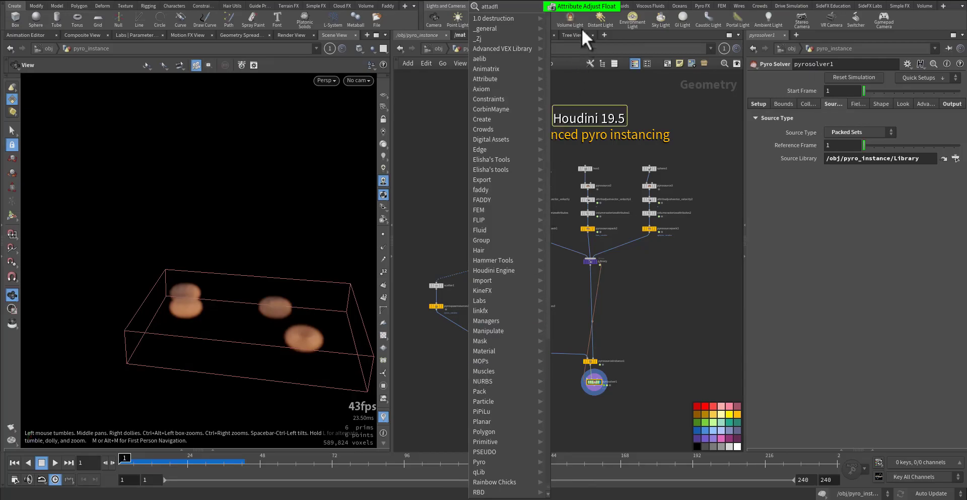
Step: Add an unconnected Attribute Adjust Float node below the merge of the spawn sources
click(584, 6)
click(518, 386)
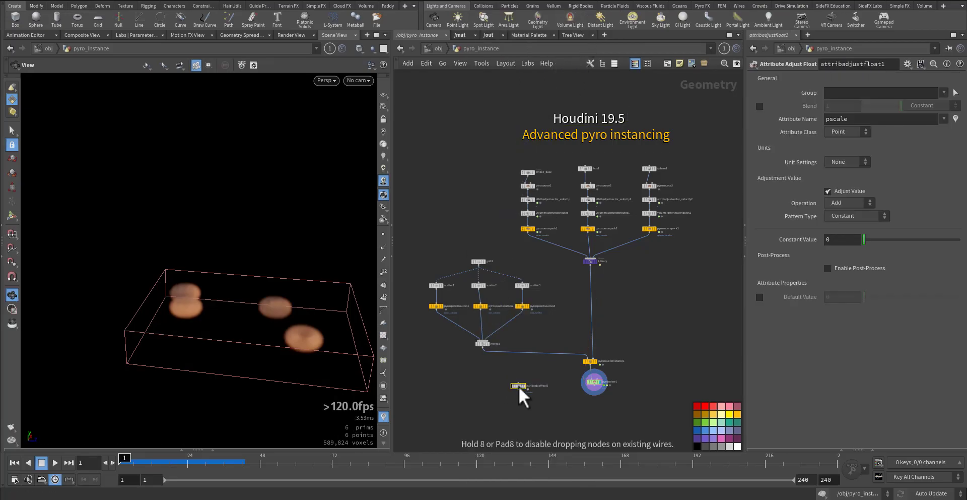
Step: Insert the Attribute Adjust Float node between pyrospawnsources1 and merge1, and put a copy of it between pyrospawnsources2 and merge1
scroll(518, 385, up, 8)
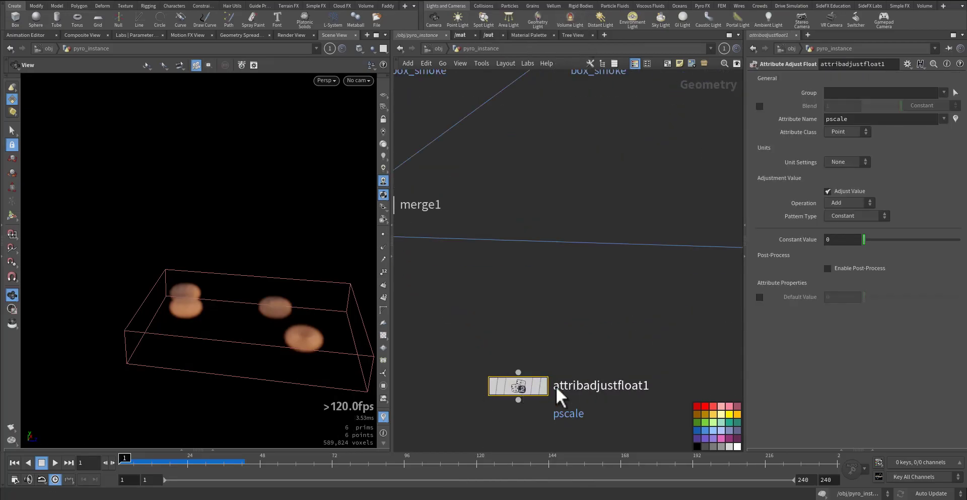
middle_drag(643, 392, 674, 348)
drag(551, 343, 527, 313)
scroll(576, 373, down, 5)
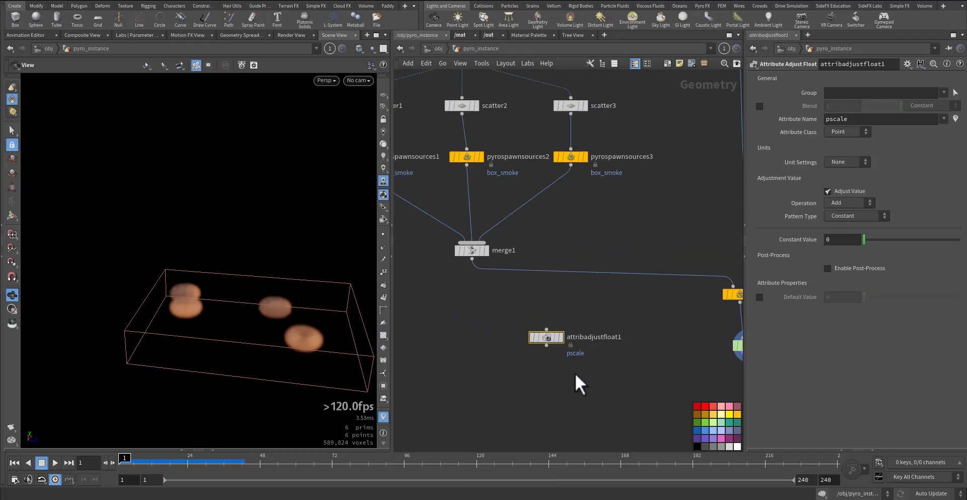
drag(615, 369, 433, 256)
middle_drag(439, 213, 500, 235)
scroll(537, 209, up, 3)
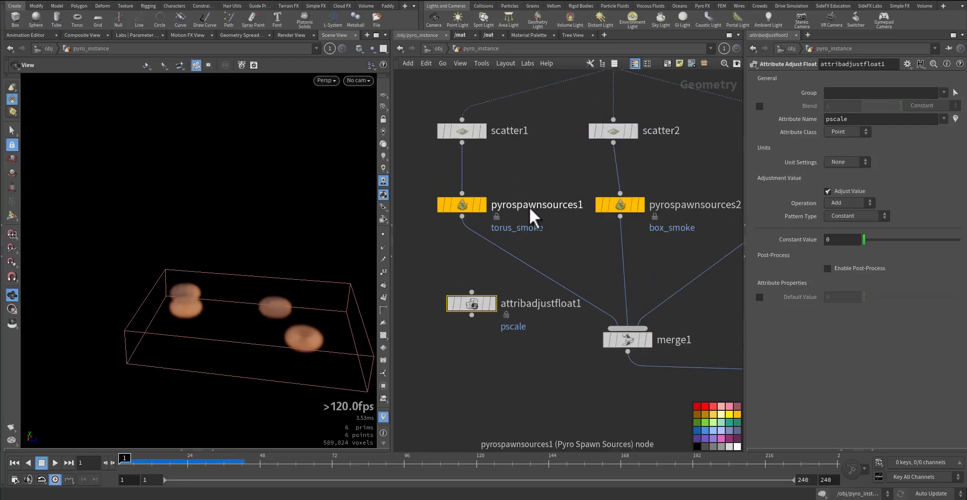
mouse_move(629, 344)
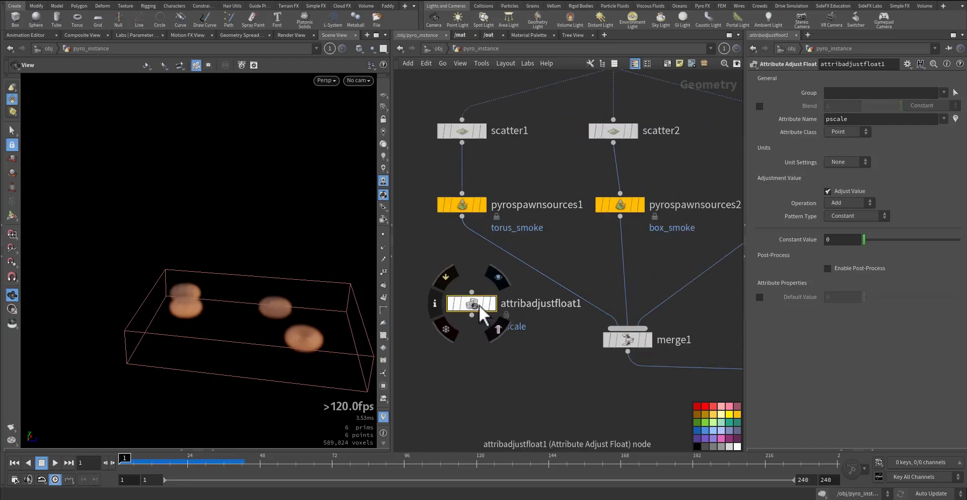
drag(479, 306, 629, 259)
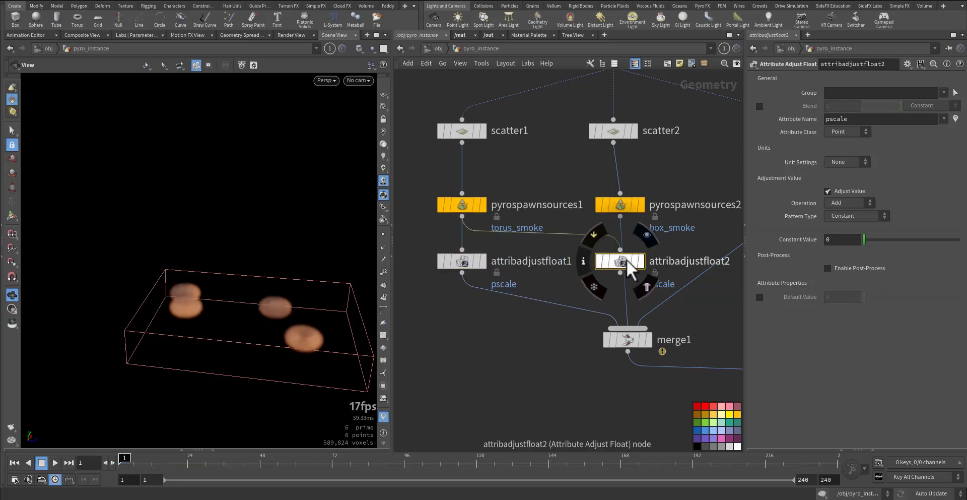
Step: Add another copy of the pscale adjust node between pyrospawnsources3 and merge1, and align the second copy in its branch
middle_drag(642, 255, 534, 258)
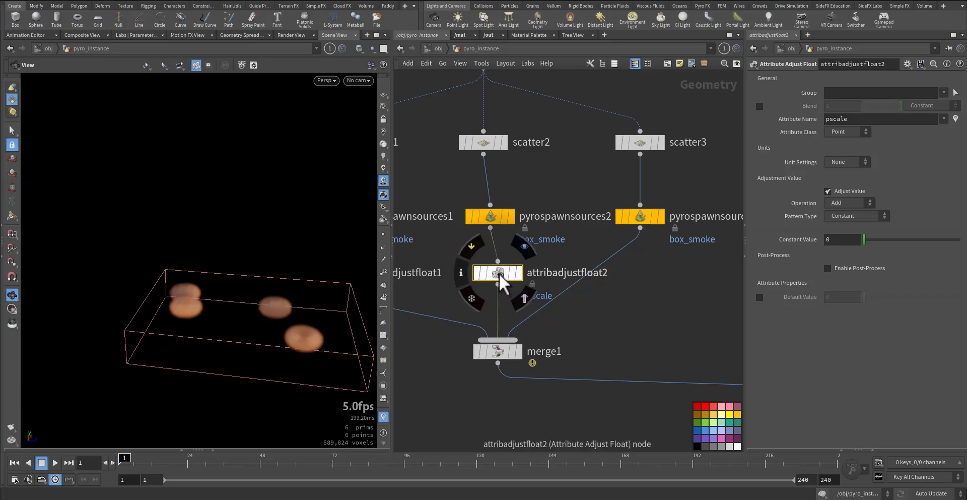
alt+drag(498, 276, 641, 282)
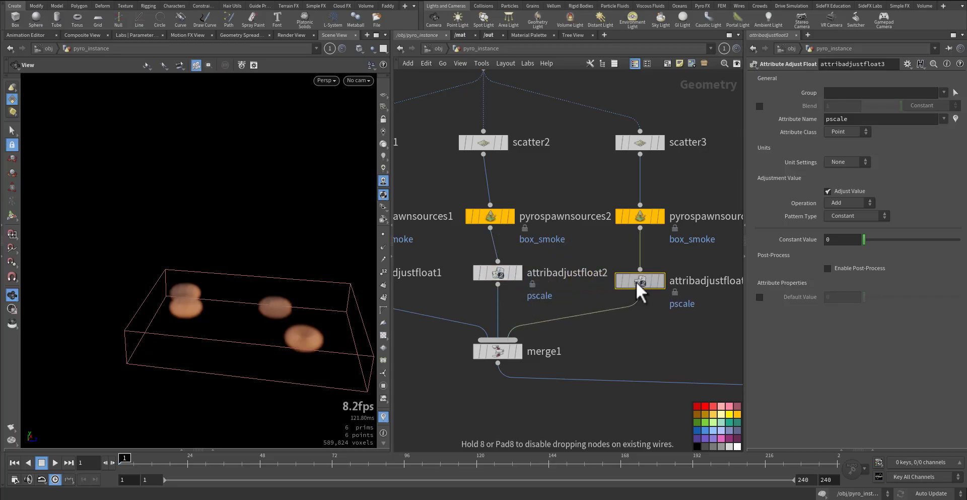
drag(499, 272, 492, 273)
middle_drag(458, 336, 572, 339)
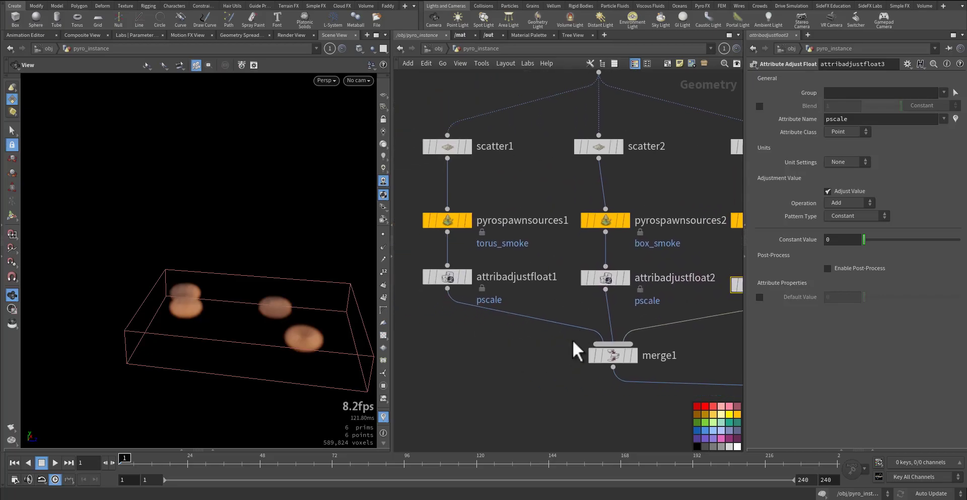
Step: Make the Attribute Adjust Float below pyrospawnsources1 adjust the startframe attribute with a Random pattern
scroll(487, 321, down, 2)
drag(464, 294, 462, 298)
middle_drag(465, 345, 467, 310)
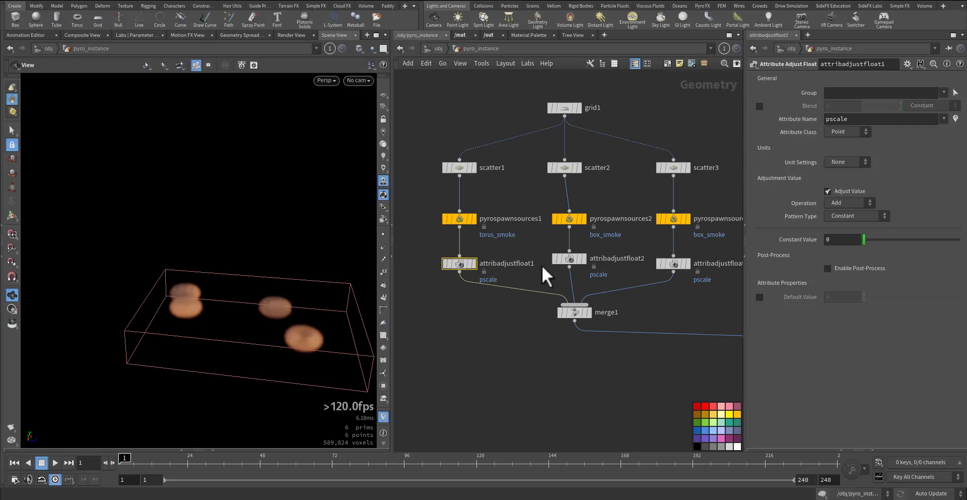
click(943, 119)
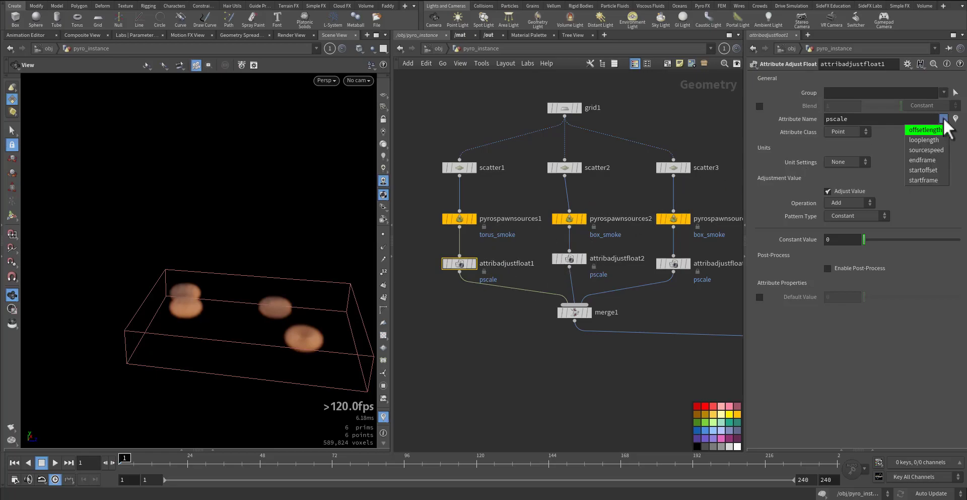
click(932, 180)
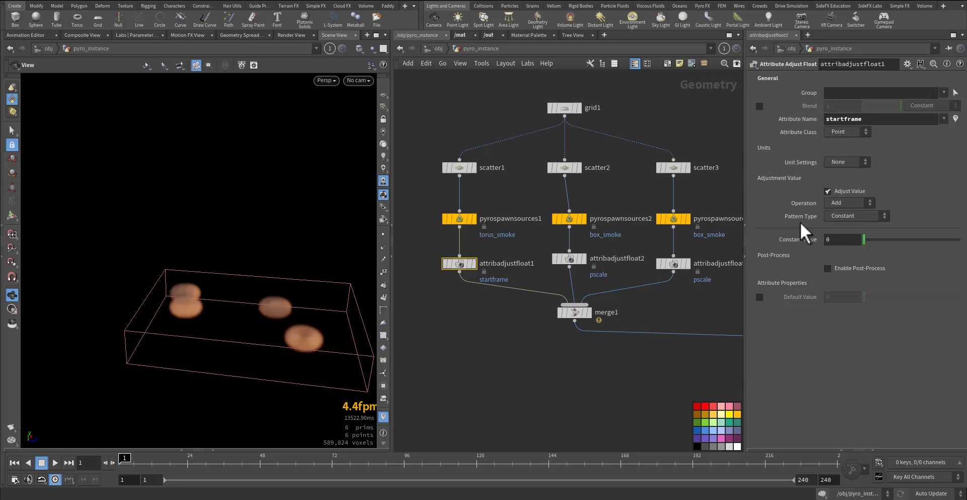
click(854, 214)
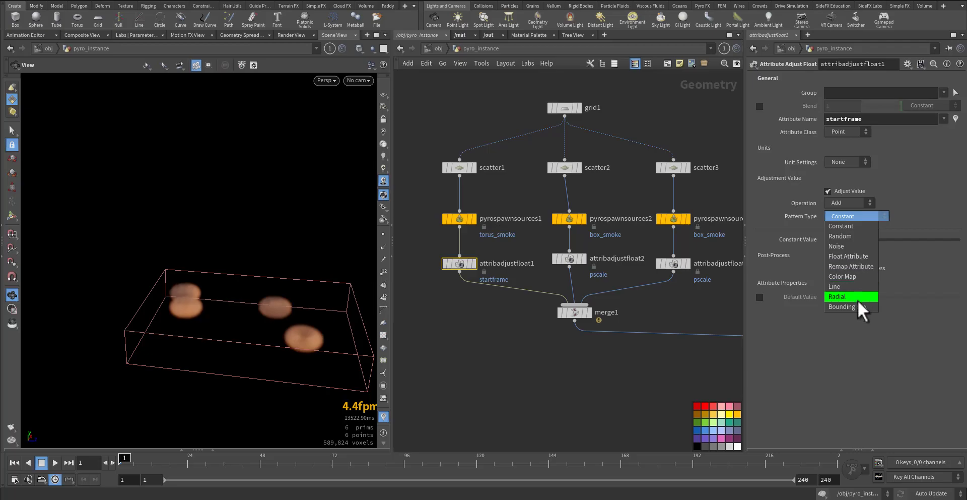
click(845, 237)
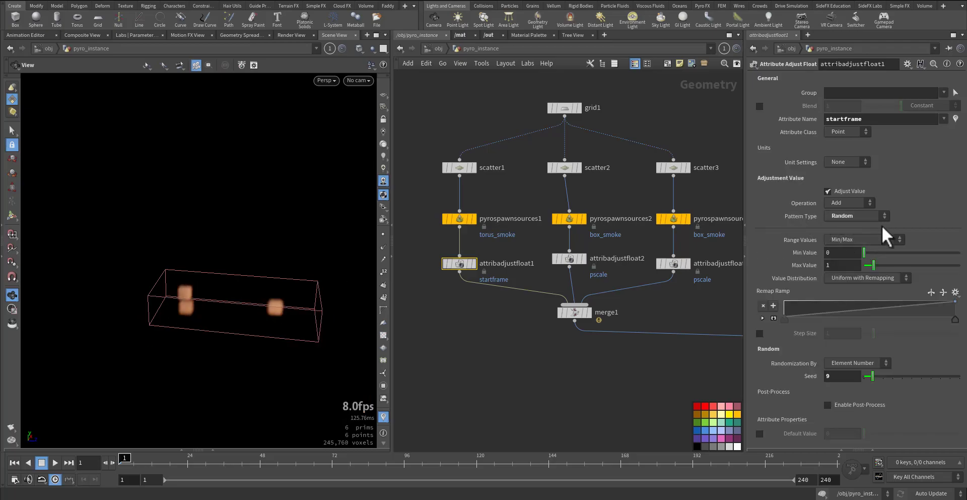
Step: Set the random startframe range to a minimum of 1 and a maximum of 20, with Seed 25
click(863, 240)
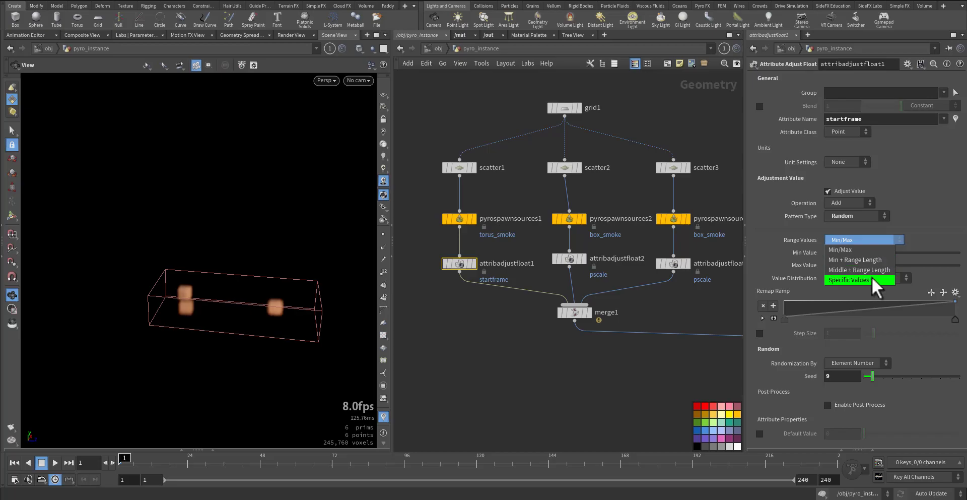
click(853, 254)
click(836, 253)
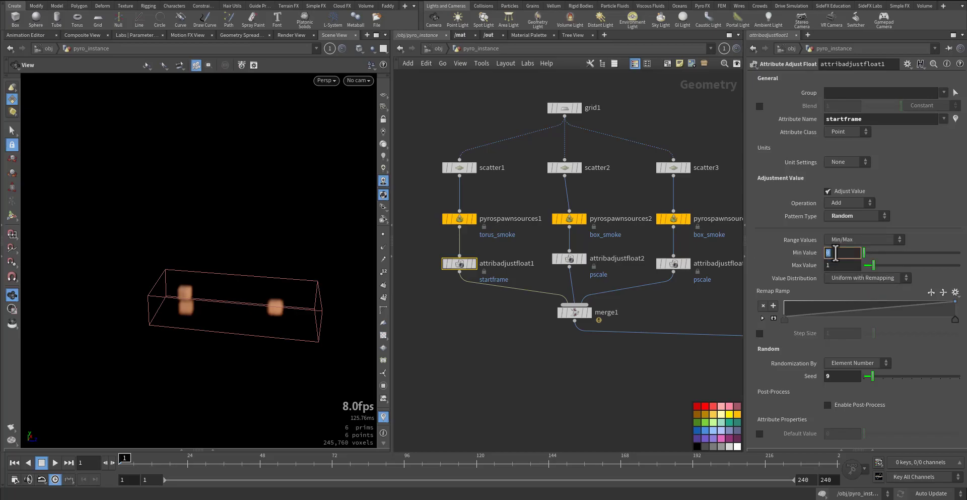
text(1)
click(832, 264)
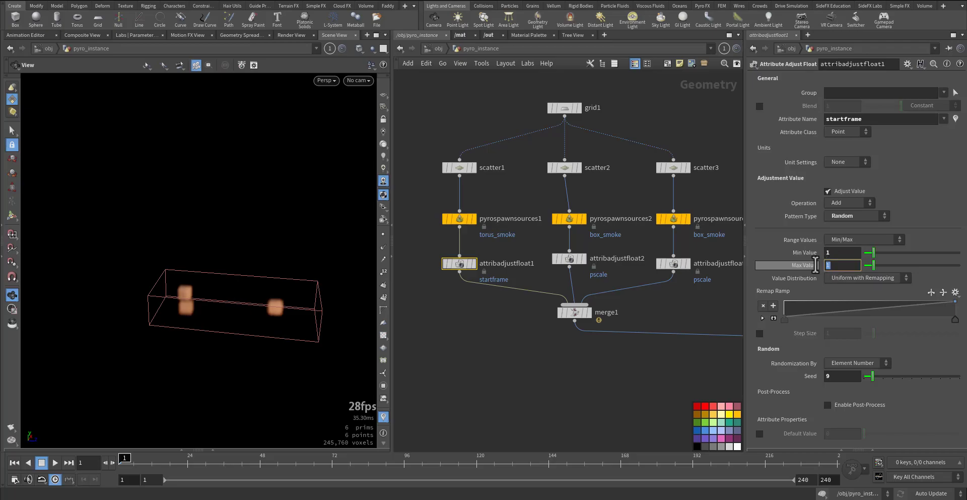
text(20)
click(888, 377)
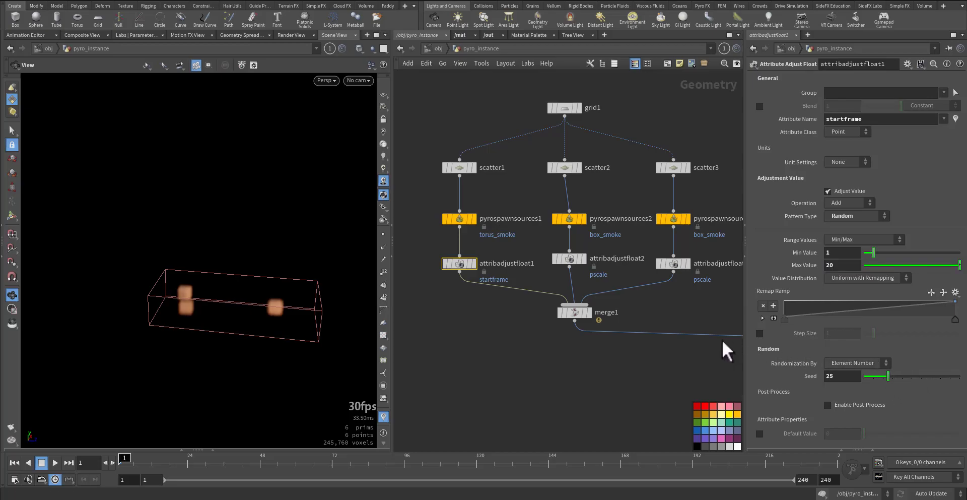
Step: Delete the two pscale adjust nodes, then insert a copy of the startframe node below pyrospawnsources2 with Seed 37
drag(539, 248, 709, 276)
key(Delete)
alt+drag(461, 262, 571, 263)
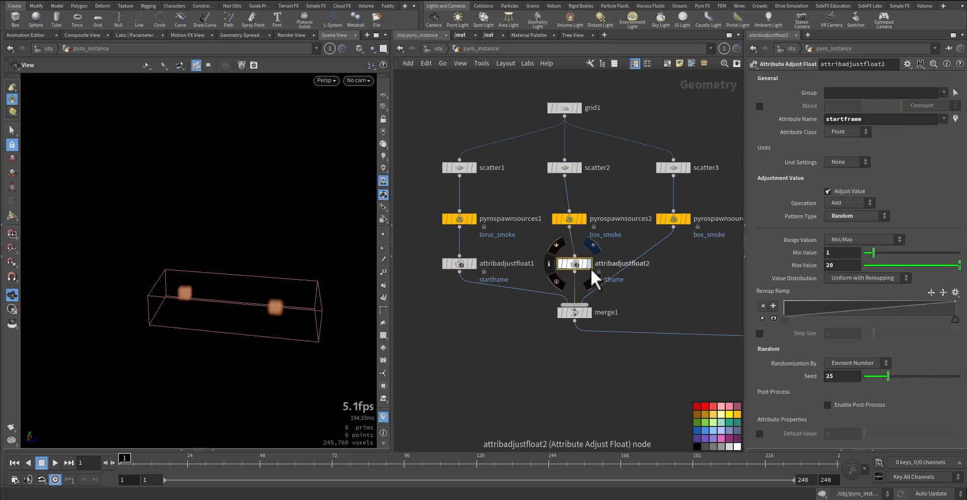
drag(897, 374, 900, 374)
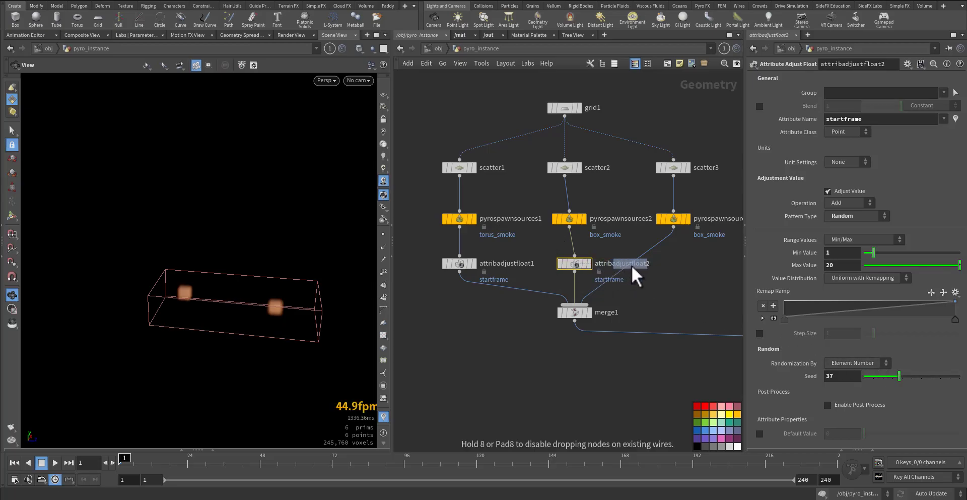
Step: Insert another copy of the startframe node below pyrospawnsources3 with Seed 17, and play the simulation once before returning to frame 1
alt+drag(631, 265, 661, 265)
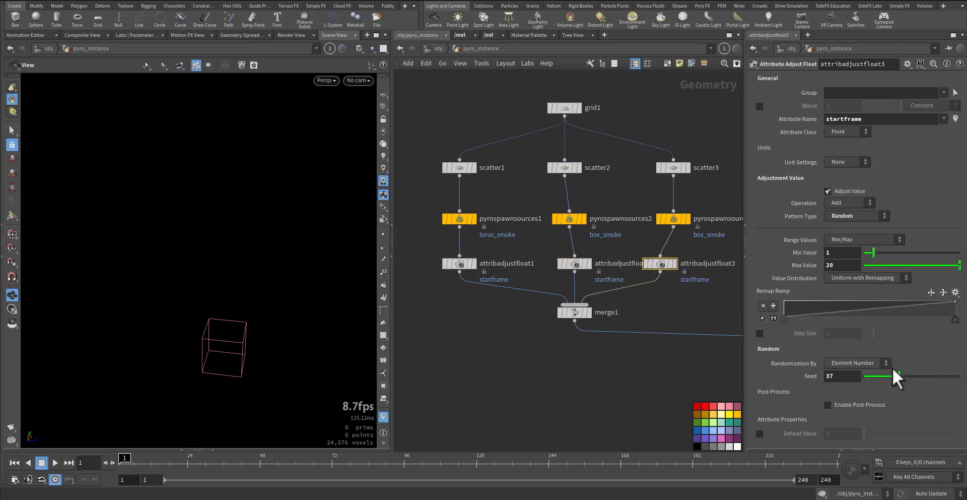
drag(893, 375, 880, 374)
key(Up)
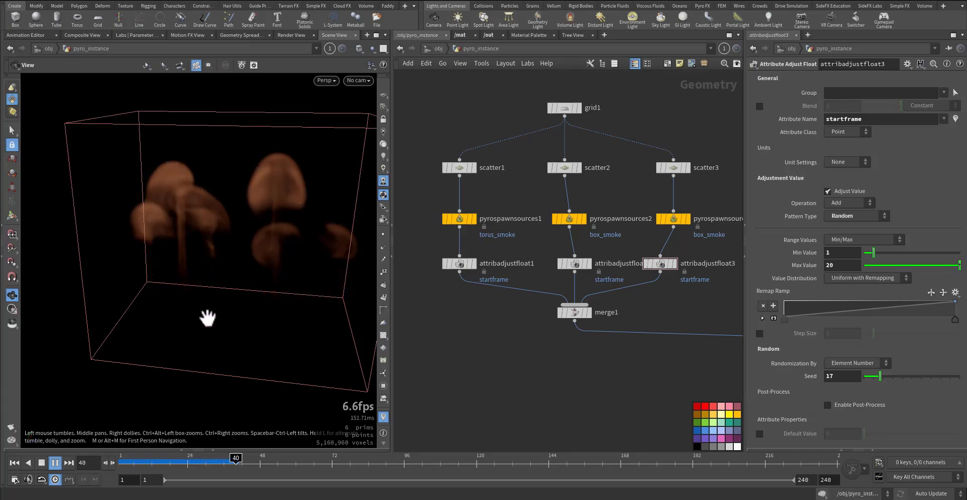
key(ctrl+Up)
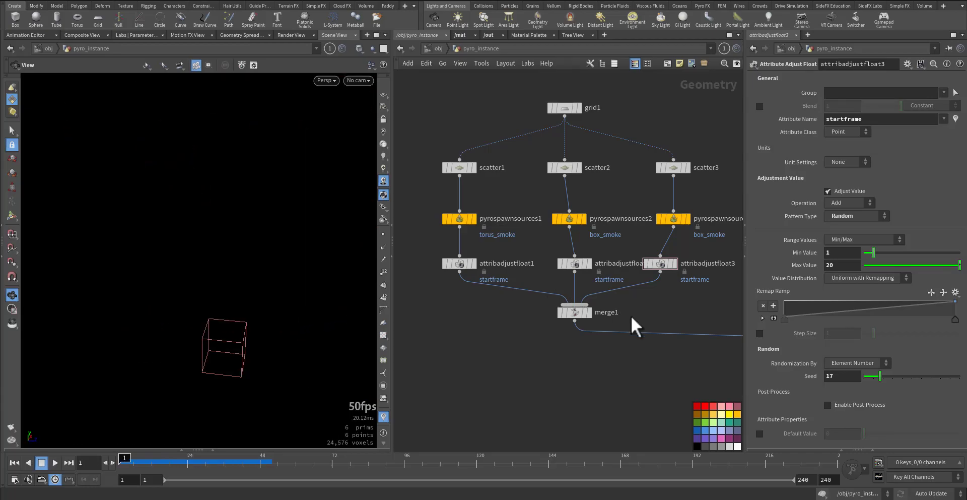
Step: Set the startframe Max Value to 40 on attribadjustfloat3, 50 on attribadjustfloat2 and 60 on attribadjustfloat1
click(659, 262)
drag(840, 268, 817, 268)
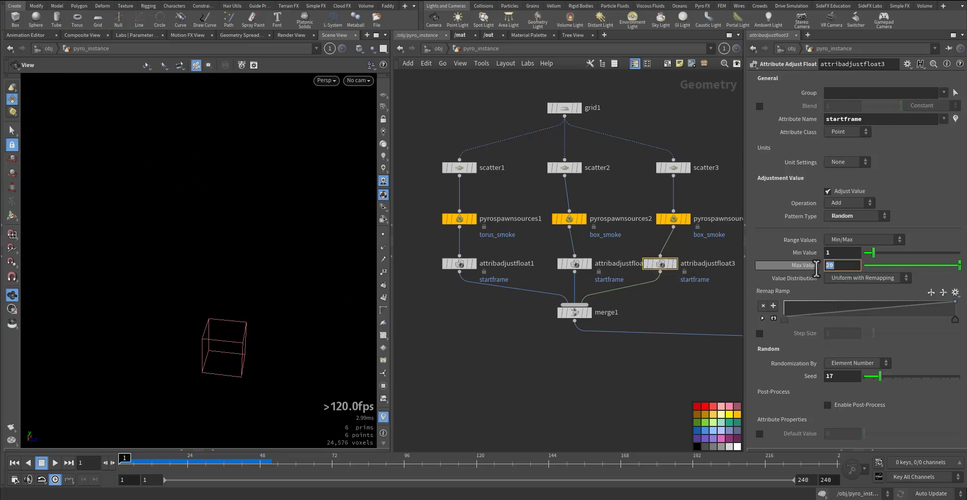
text(40)
drag(597, 243, 573, 267)
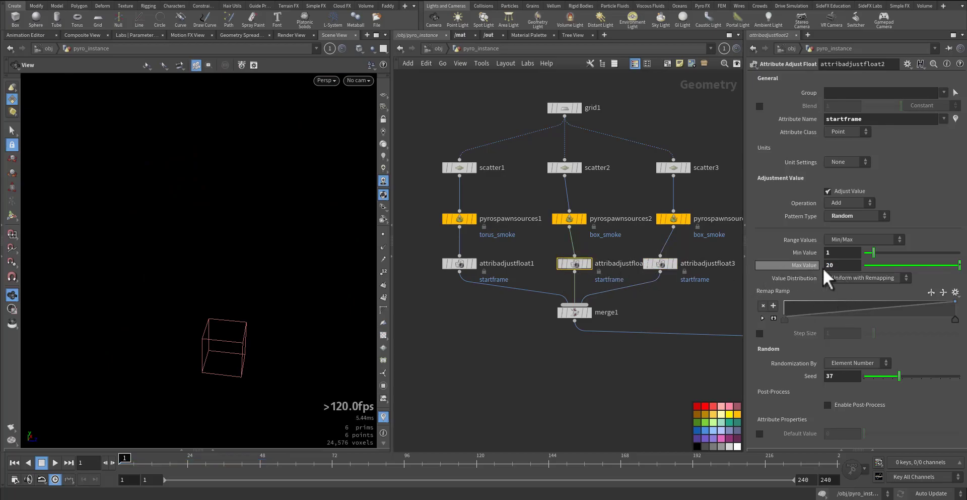
double_click(836, 265)
text(50)
drag(421, 301, 498, 261)
double_click(831, 266)
text(60)
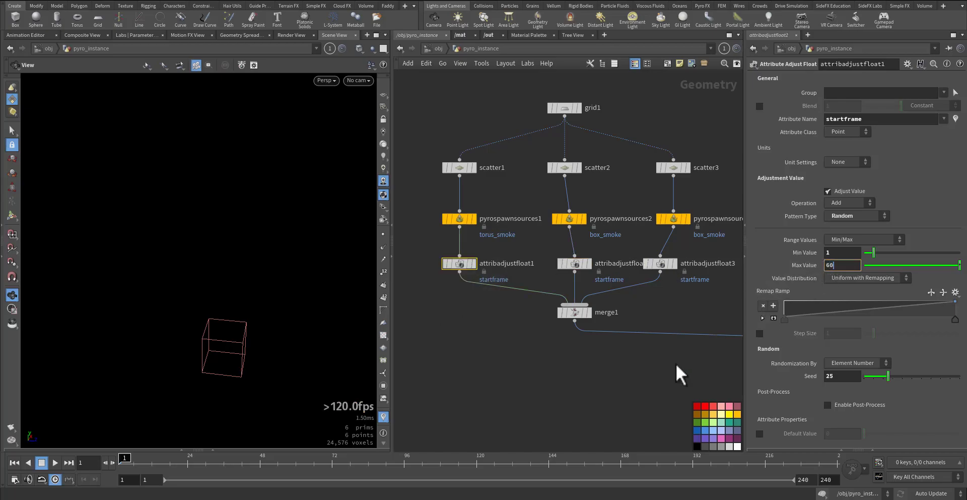
click(660, 385)
Step: Play the simulation twice to examine the staggered smoke starts, returning to the first frame after each run
key(Up)
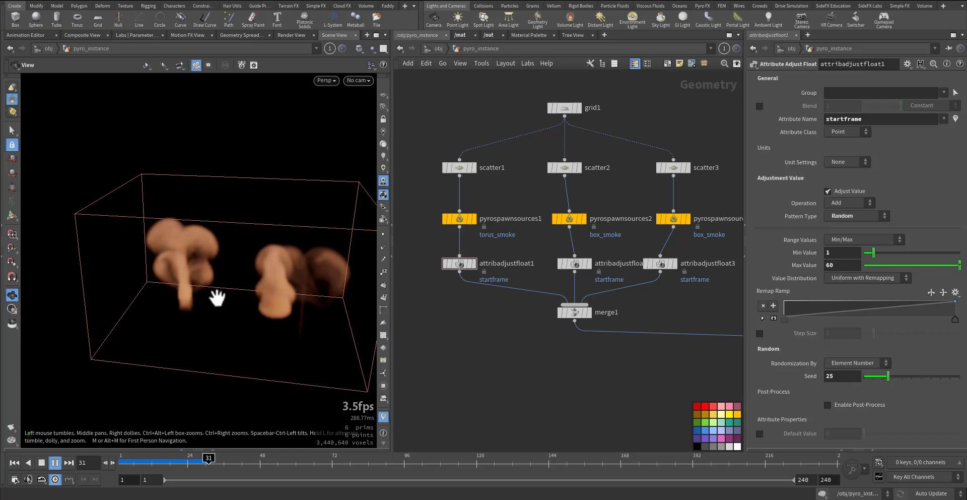
alt+drag(277, 337, 287, 338)
scroll(287, 339, up, 2)
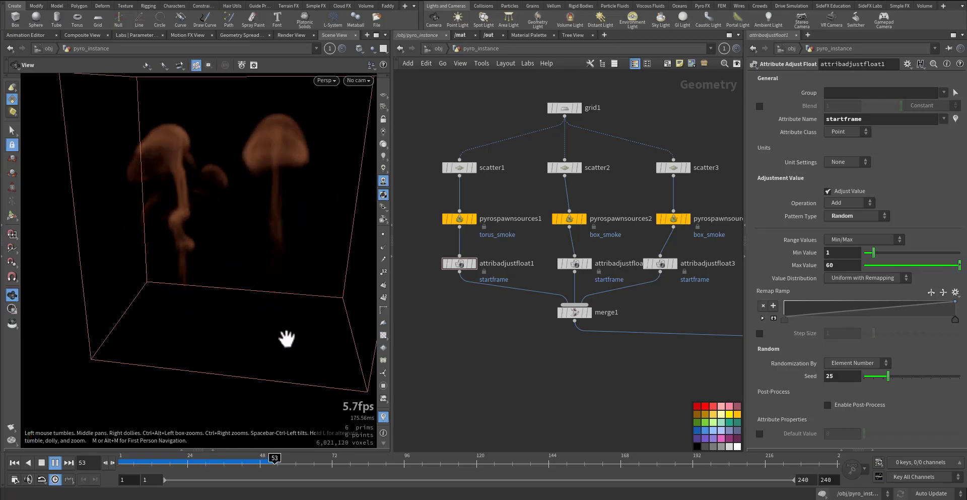
scroll(286, 338, up, 3)
key(Up)
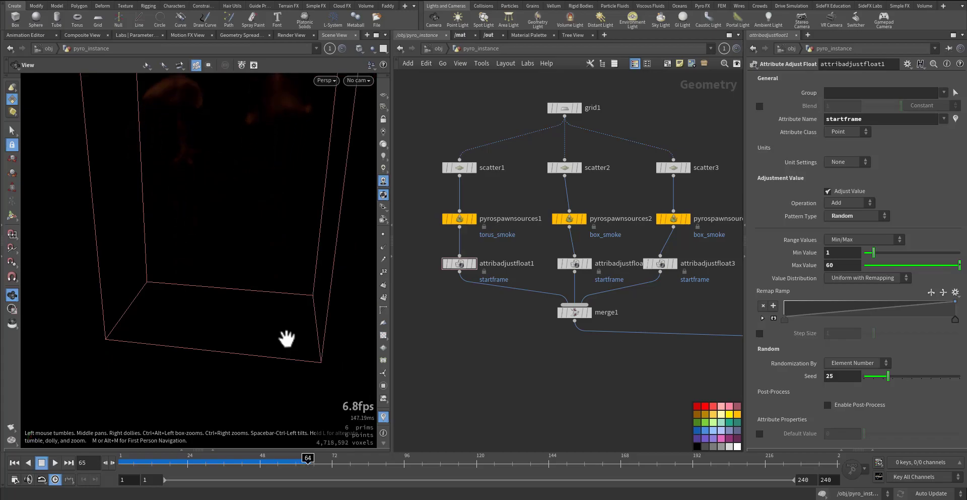
key(ctrl+Up)
key(Up)
scroll(287, 338, up, 6)
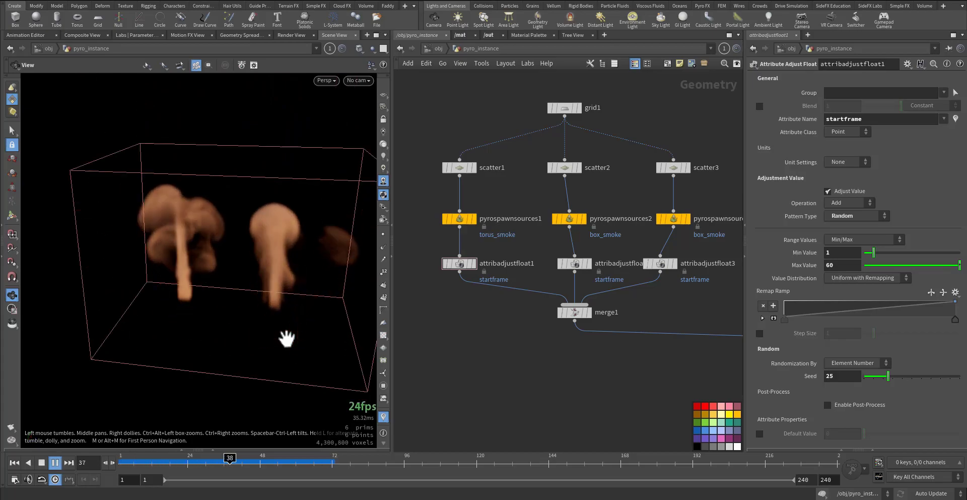
key(Up)
key(ctrl+Up)
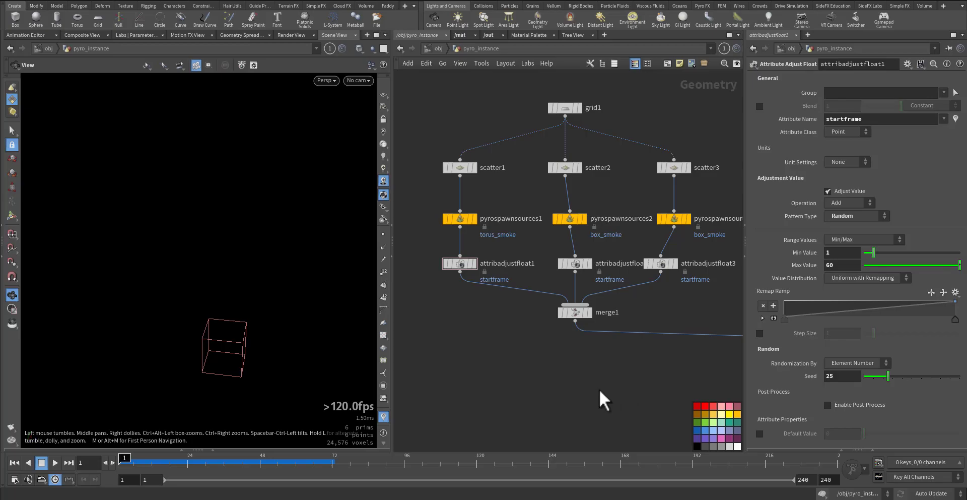
Step: Open the Pyro Solver's Look settings and inspect the smoke Density Scale
middle_drag(608, 396, 501, 360)
middle_drag(587, 380, 473, 339)
click(635, 330)
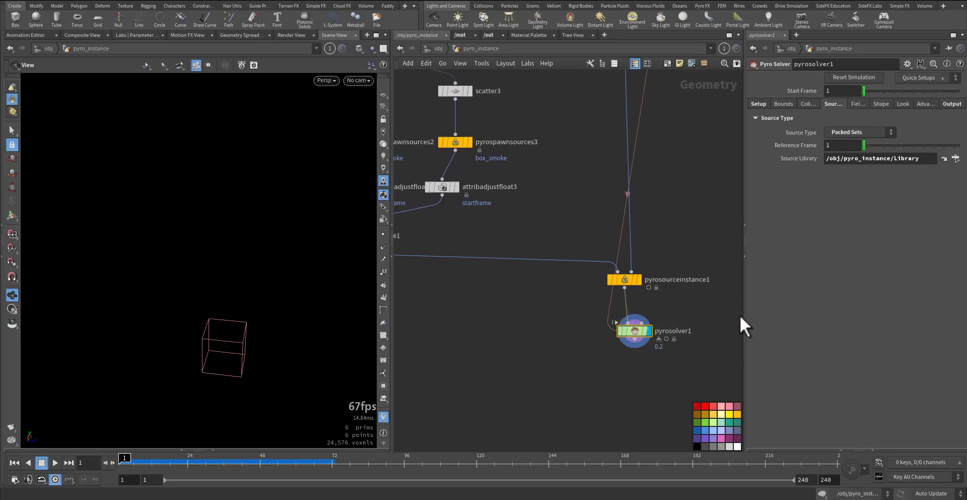
click(904, 105)
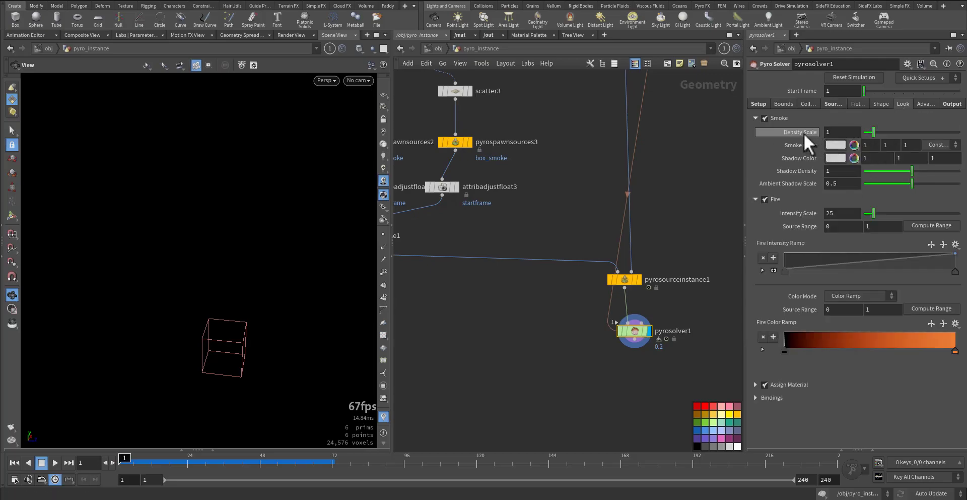
double_click(836, 132)
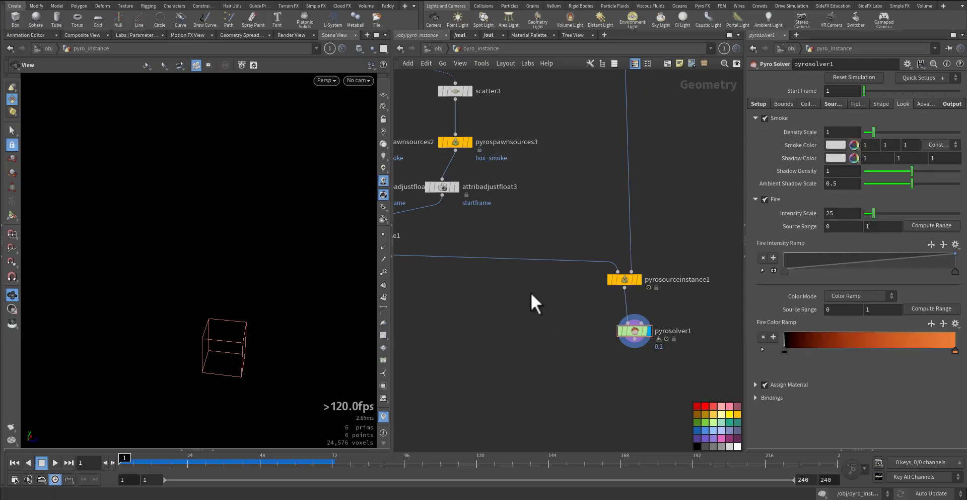
Step: Add a rule override on pyrospawnsources1 with Target Field density and Property Scale
middle_drag(530, 292, 700, 333)
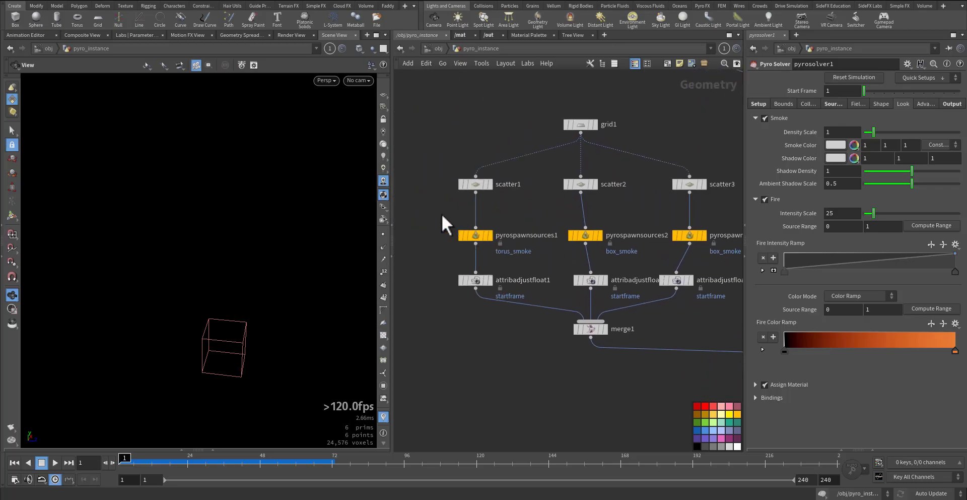
drag(427, 216, 535, 257)
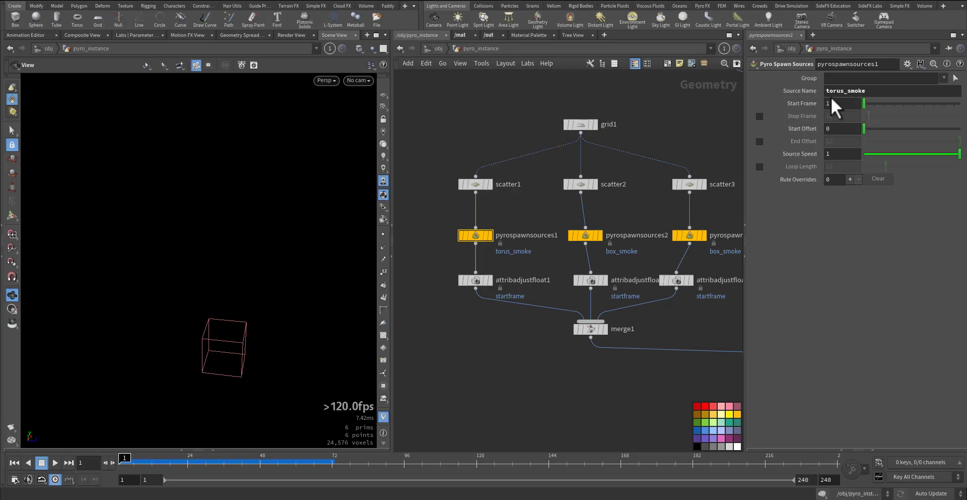
click(846, 92)
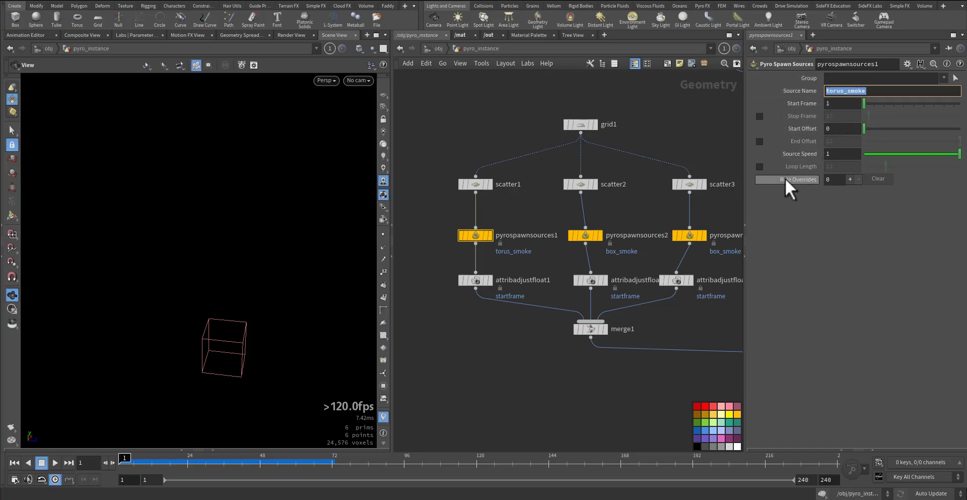
click(851, 182)
click(850, 179)
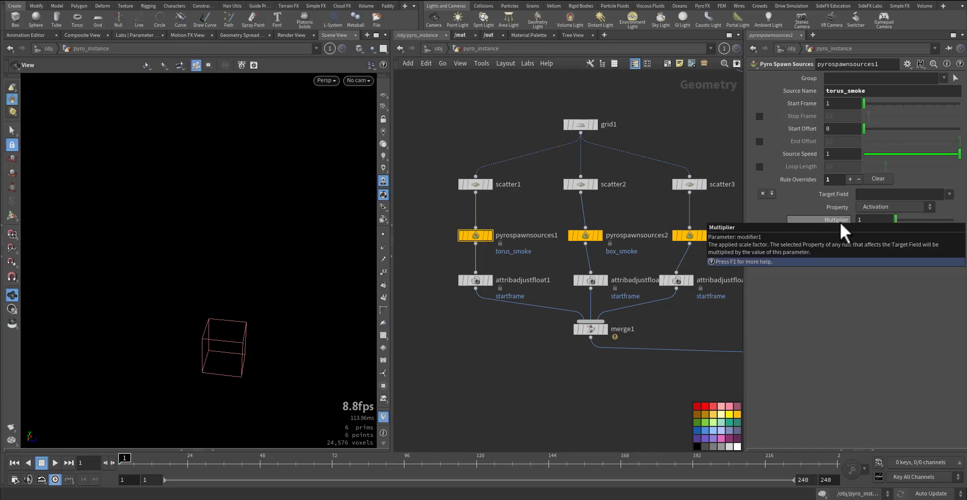
click(949, 194)
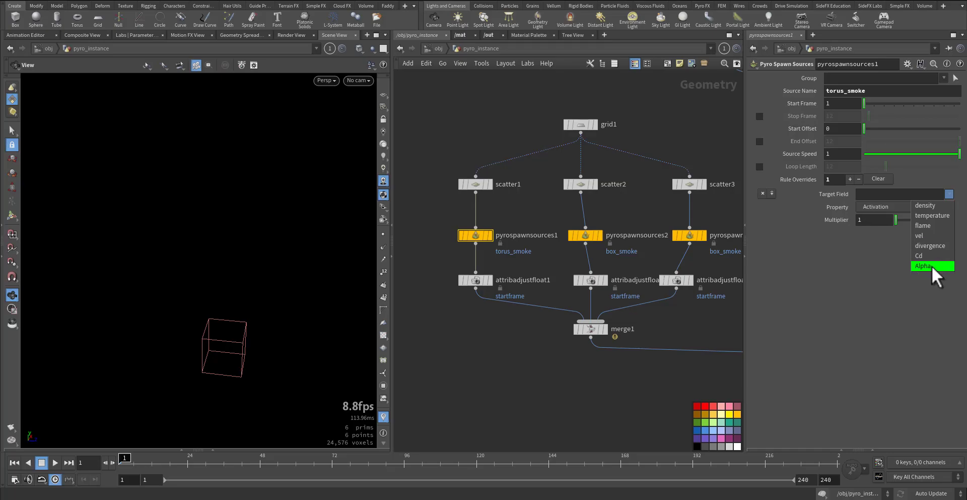
click(938, 207)
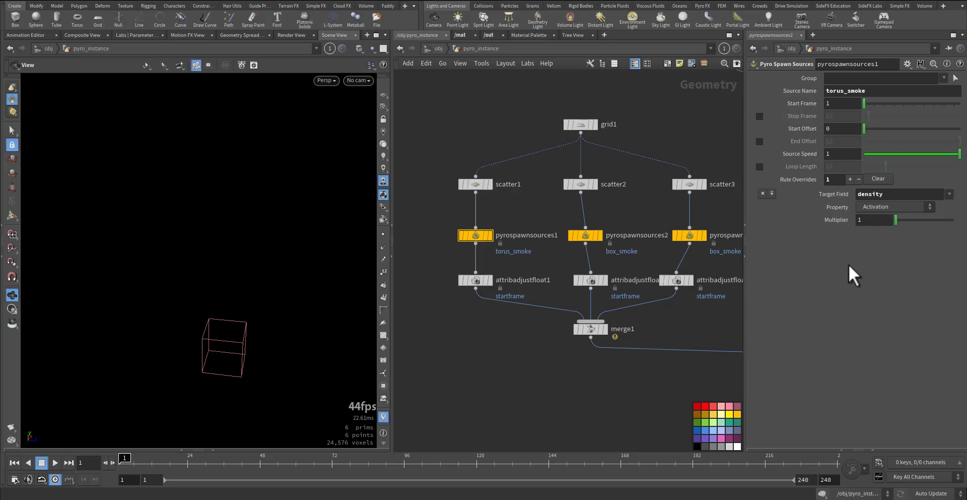
click(896, 207)
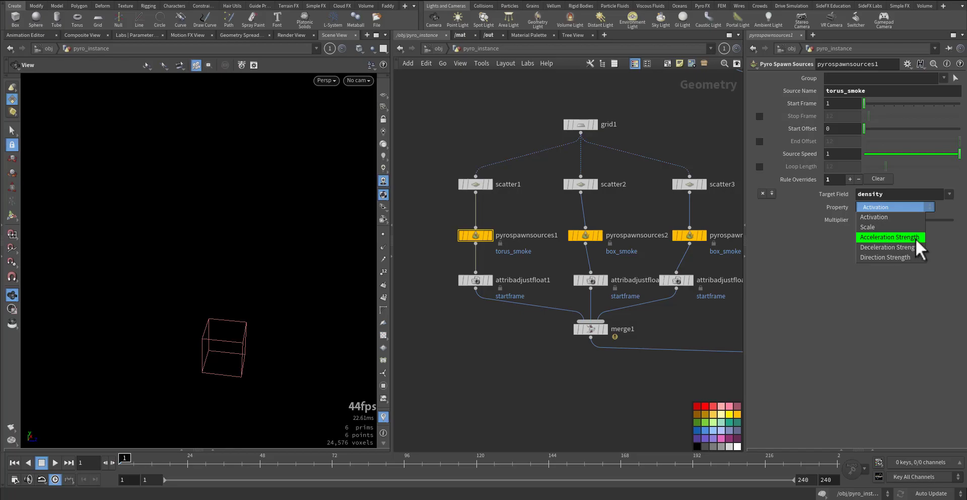
click(879, 227)
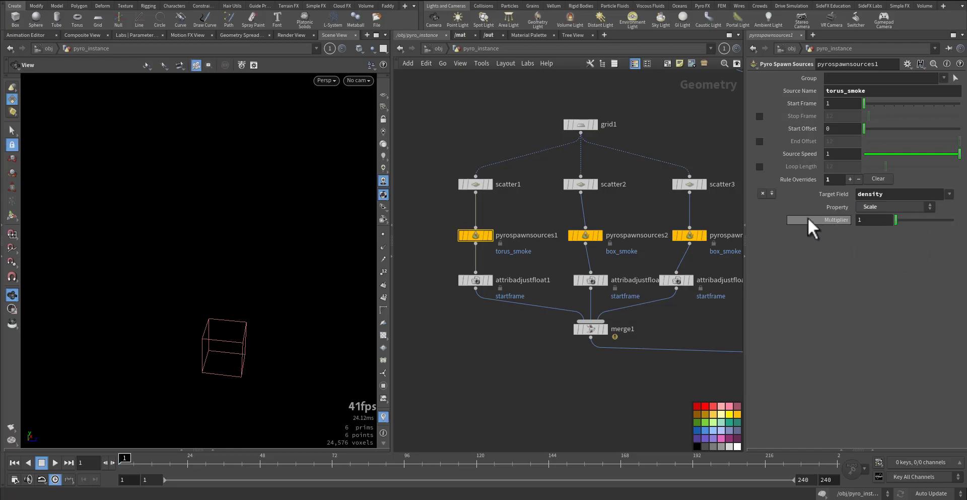
Step: Set the density override's Multiplier to 20 and play the pyrosolver1 simulation once, returning to frame 1
mouse_move(460, 183)
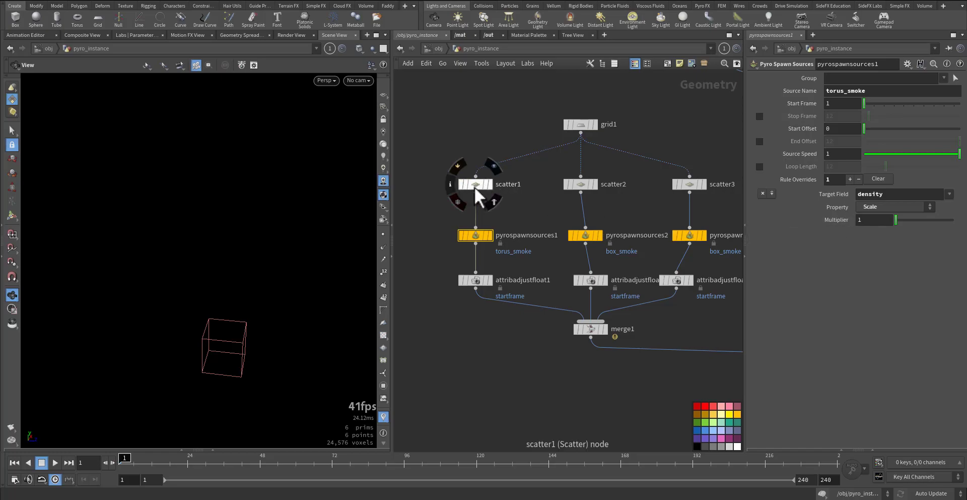
click(863, 220)
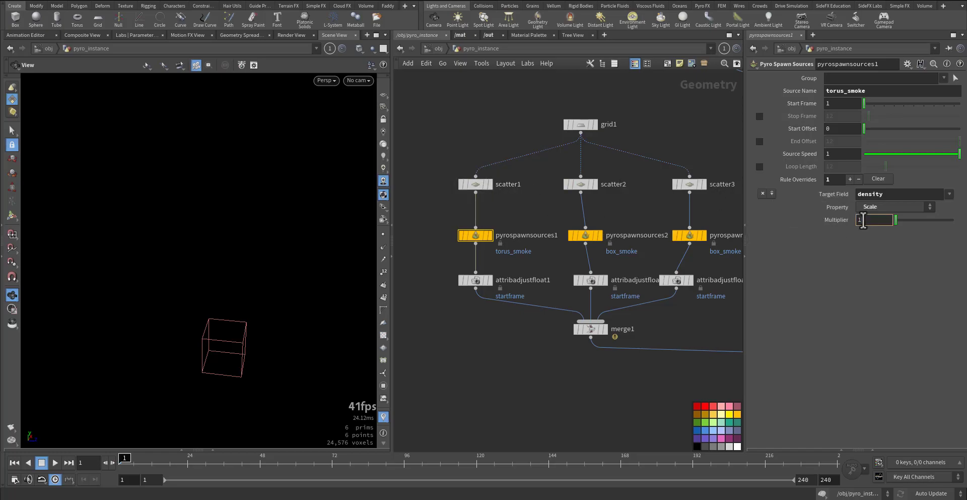
text(20)
key(Return)
middle_drag(713, 424, 486, 262)
click(636, 259)
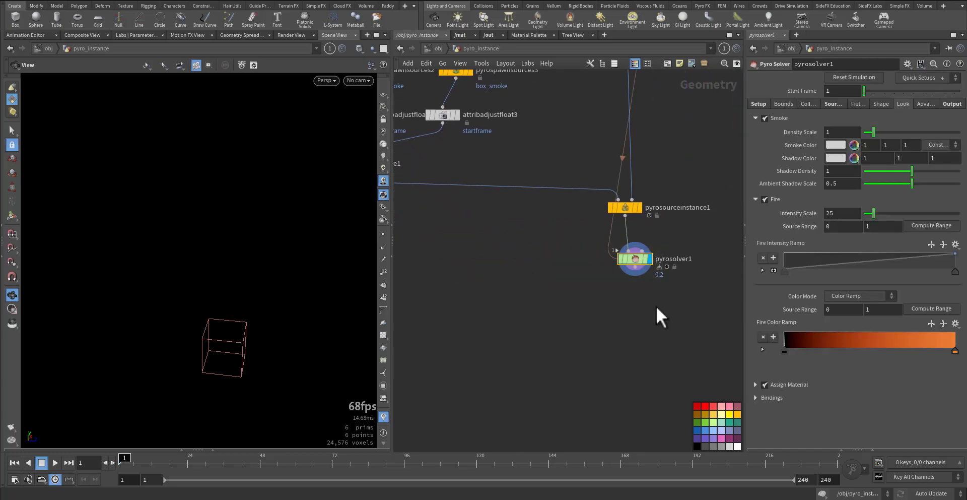
key(Up)
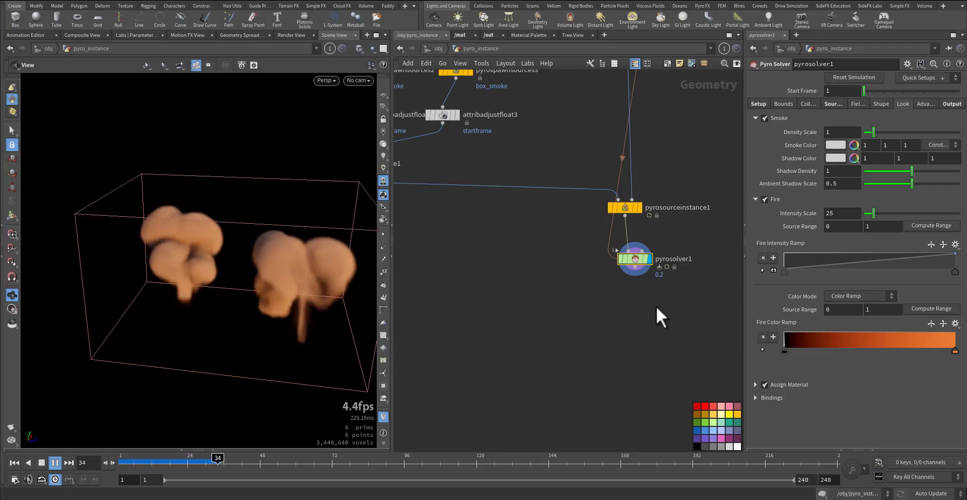
key(ctrl+Up)
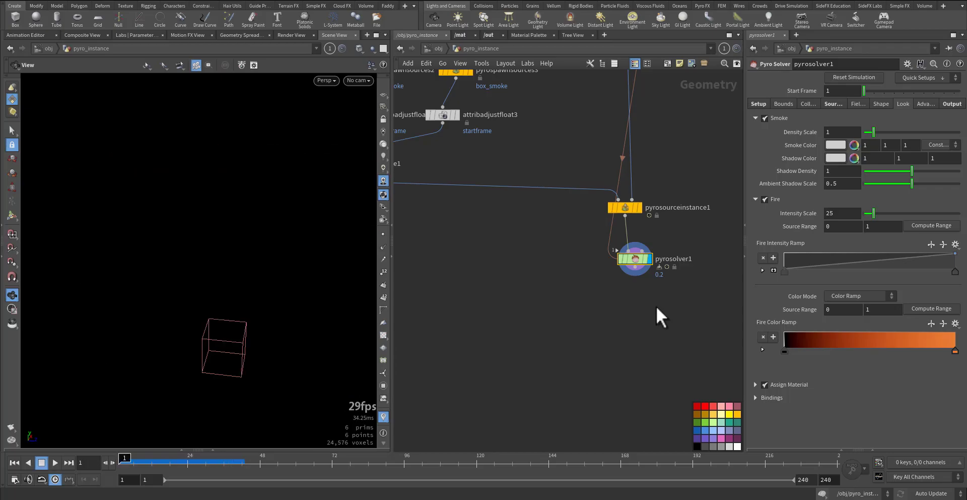
Step: Add a rule override on pyrospawnsources2 with Target Field temperature and Property Acceleration Strength
middle_drag(571, 304, 622, 393)
middle_drag(559, 361, 628, 383)
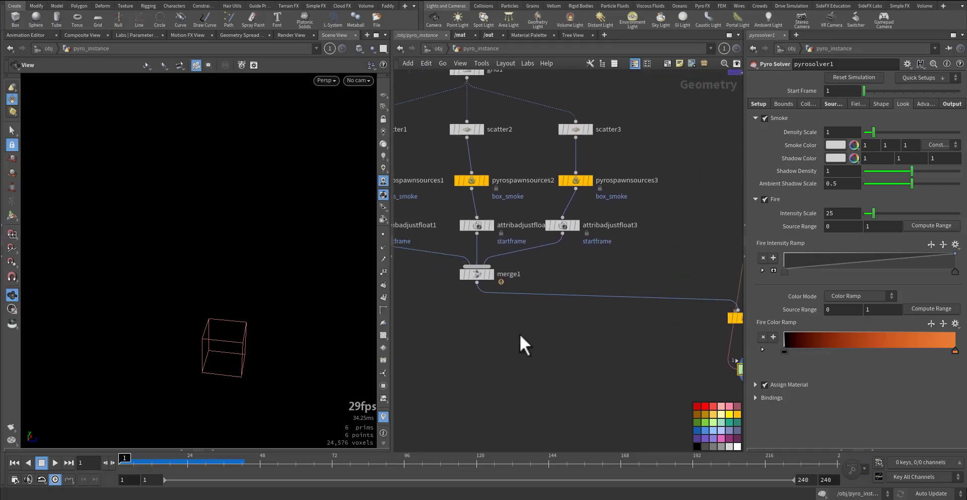
middle_drag(518, 333, 606, 355)
middle_drag(589, 246, 561, 250)
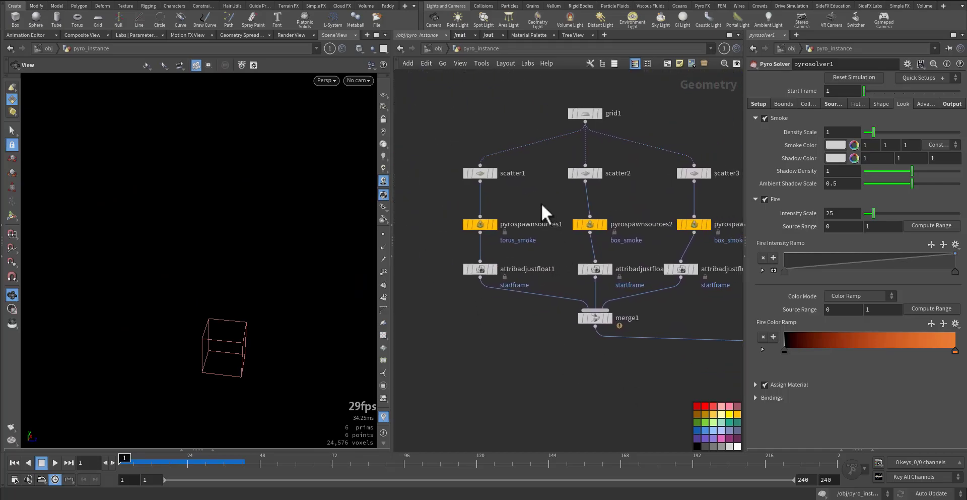
drag(541, 203, 613, 233)
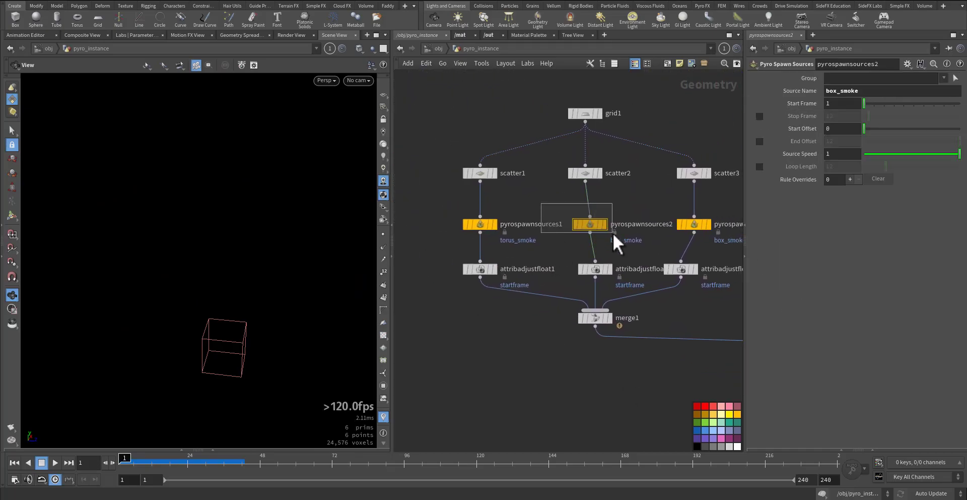
click(851, 179)
click(949, 193)
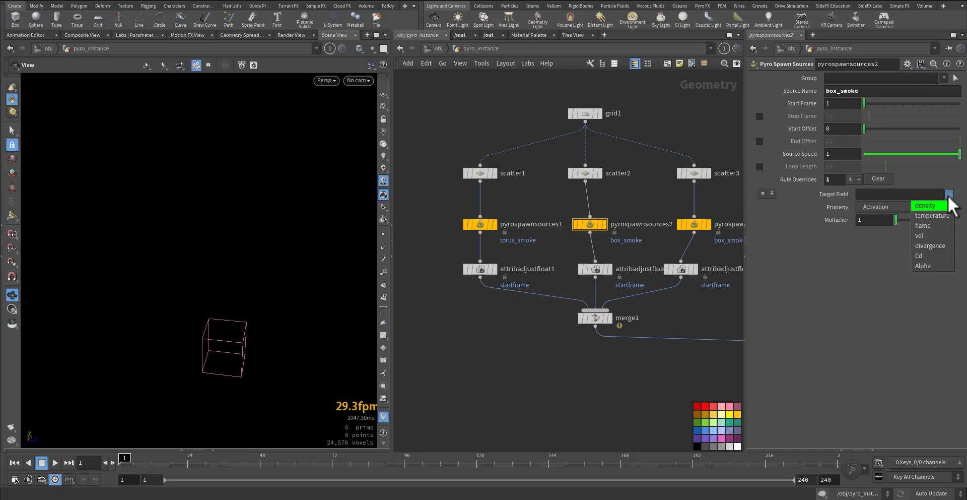
click(942, 216)
click(884, 207)
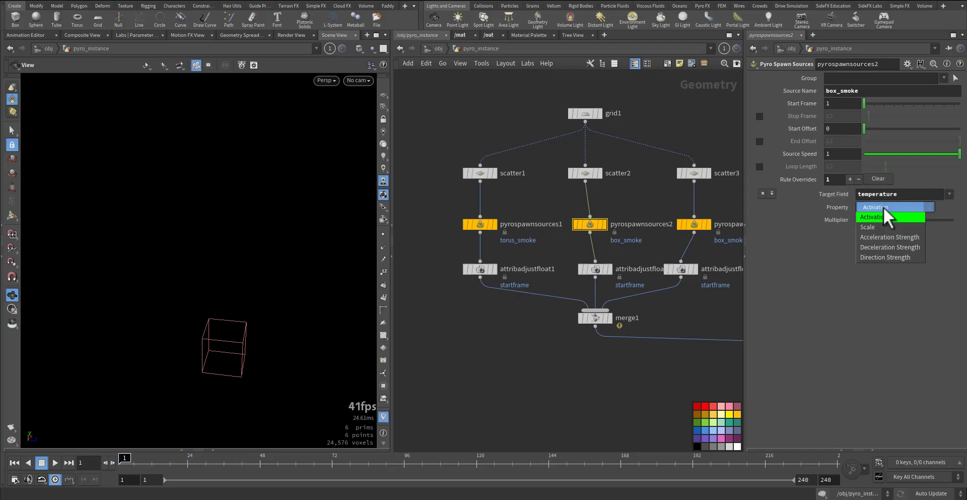
click(886, 236)
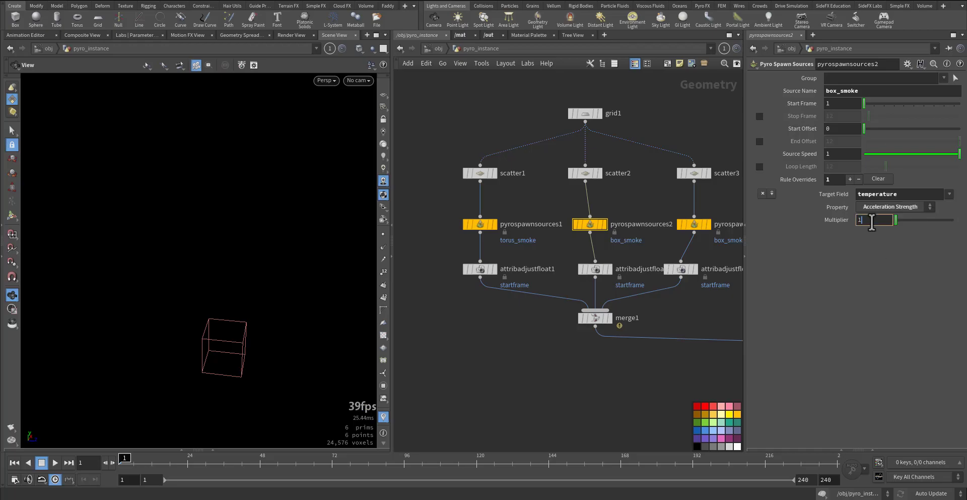
Step: Set the temperature override's Multiplier to 10 and play the simulation once, returning to frame 1
text(0)
key(Return)
key(Up)
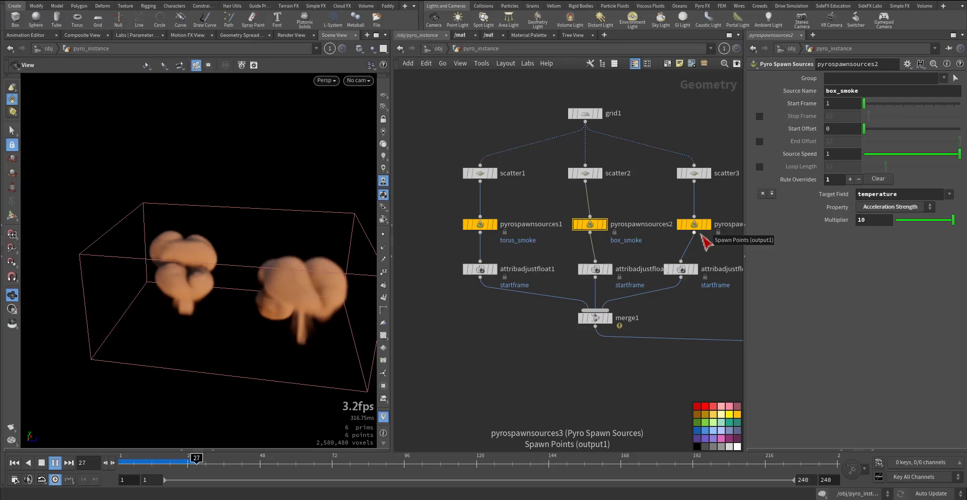
key(ctrl+Up)
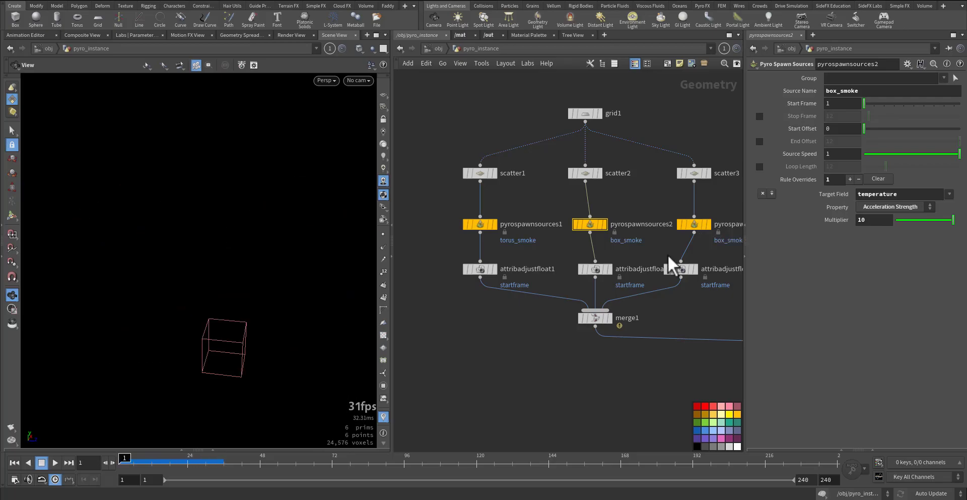
Step: Set the Multiplier of the density override on pyrospawnsources1 to 5
click(480, 223)
drag(869, 220, 848, 219)
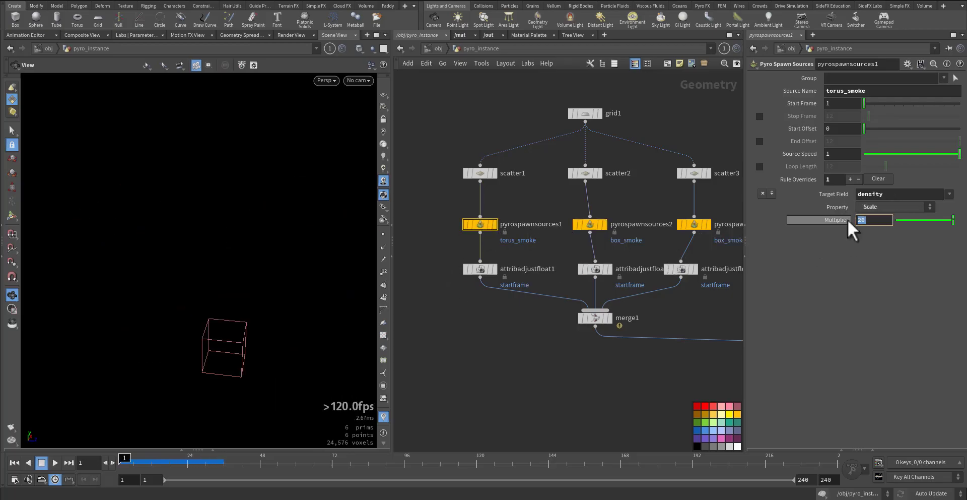
text(5)
key(Return)
Step: Insert a second rule override above the density one on pyrospawnsources1, with Target Field divergence and Property Scale
middle_drag(703, 303, 658, 302)
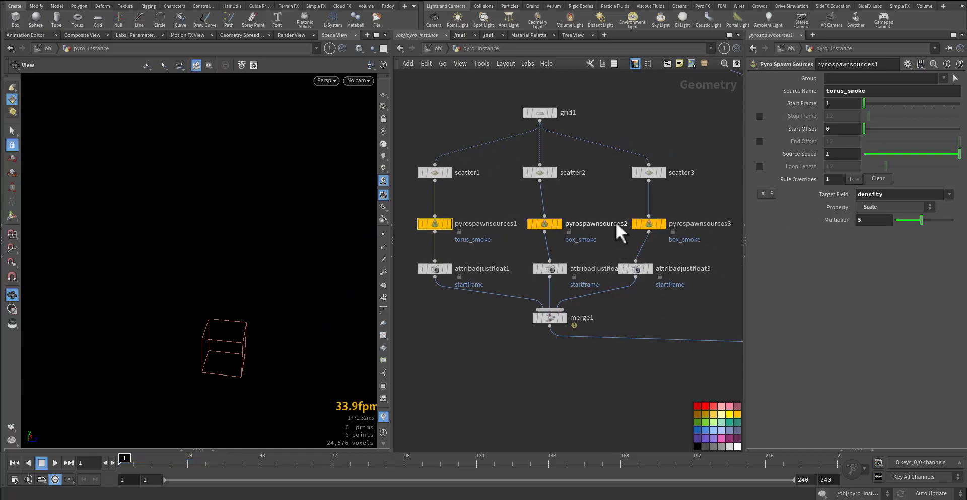
drag(406, 209, 448, 233)
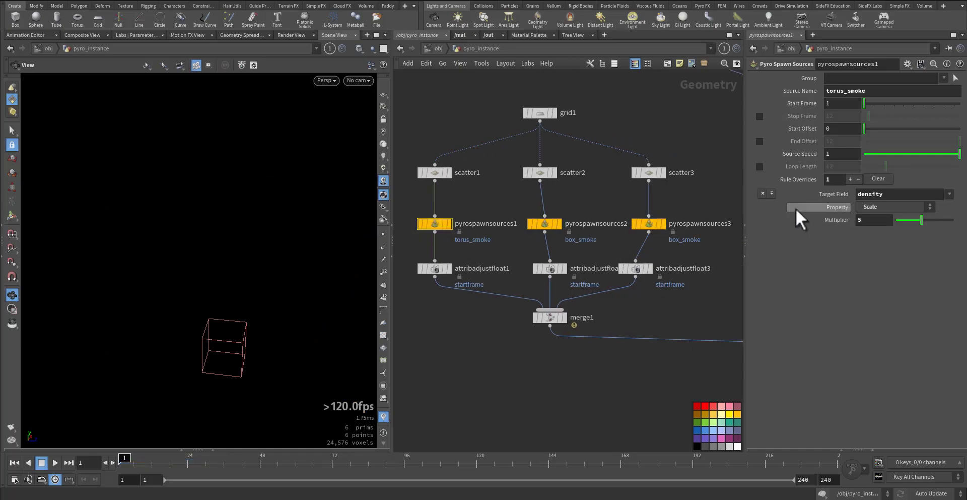
click(771, 193)
click(949, 194)
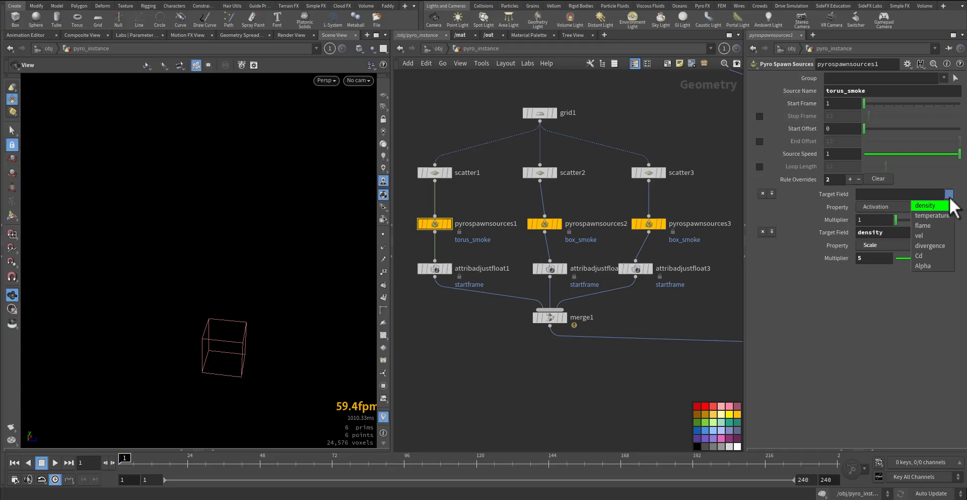
click(938, 245)
click(913, 211)
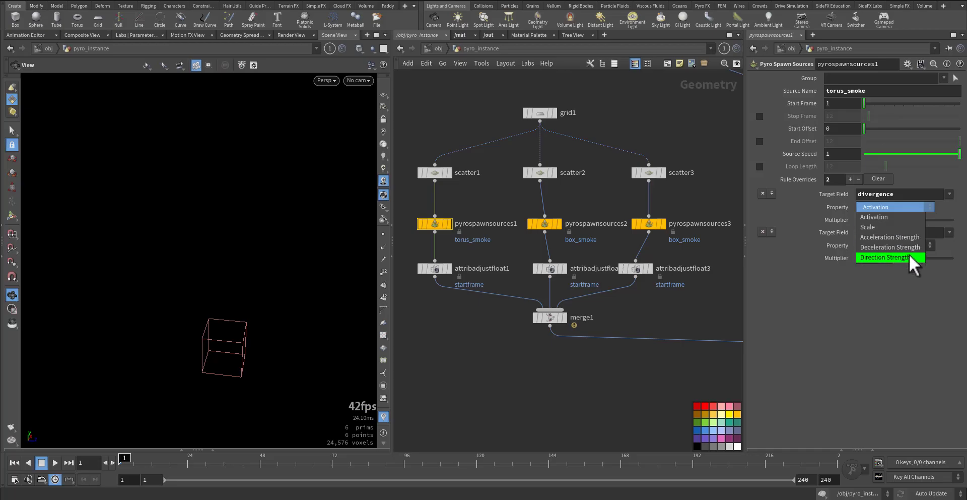
click(895, 226)
Step: Set the divergence override's Multiplier to 5 and play the simulation once, returning to frame 1
click(861, 219)
text(5)
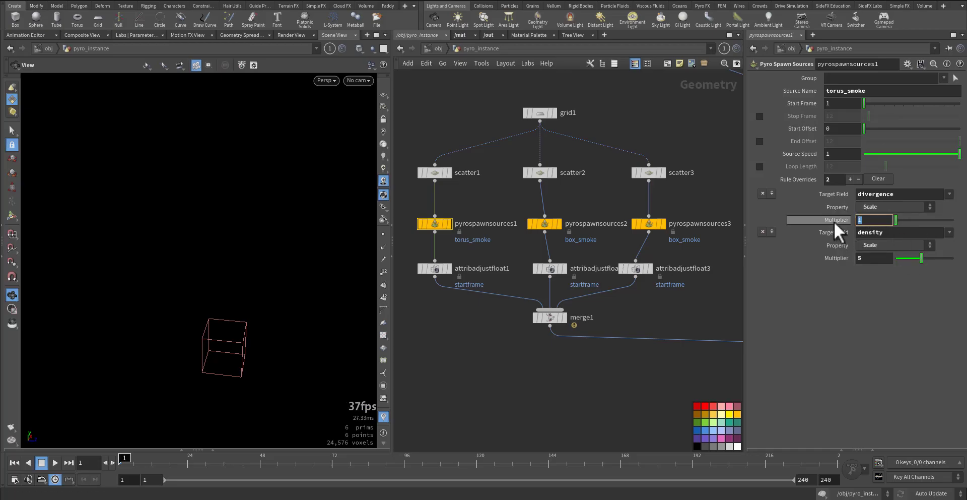
key(Return)
key(Up)
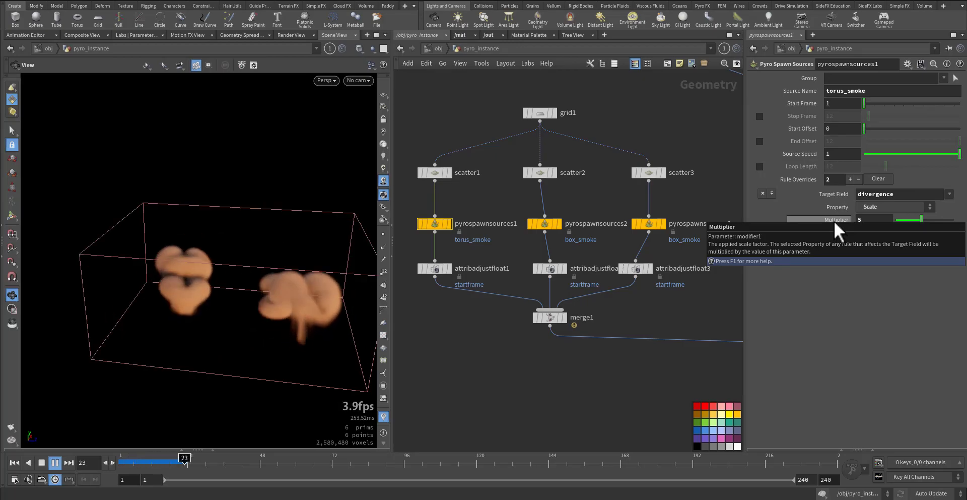
key(ctrl+Up)
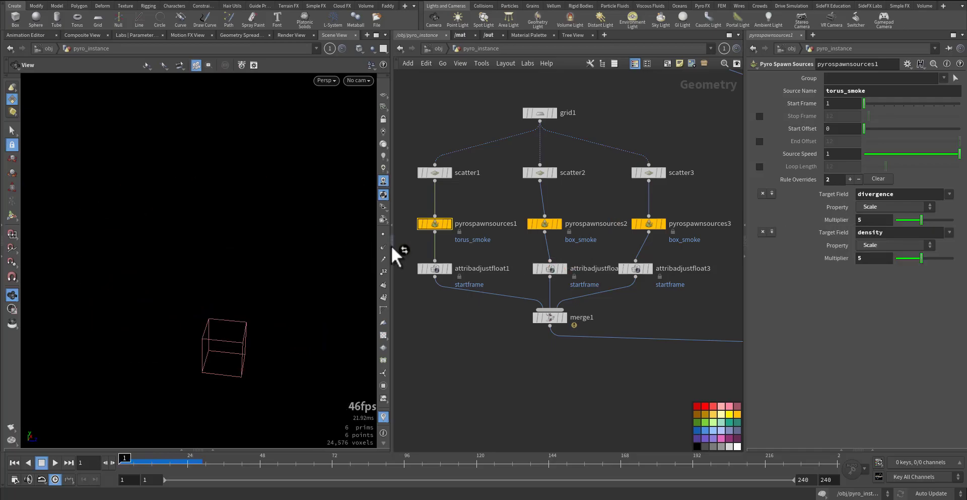
Step: Set the startframe Max Value to 30 on attribadjustfloat1 and to 25 on attribadjustfloat3
drag(463, 276, 462, 275)
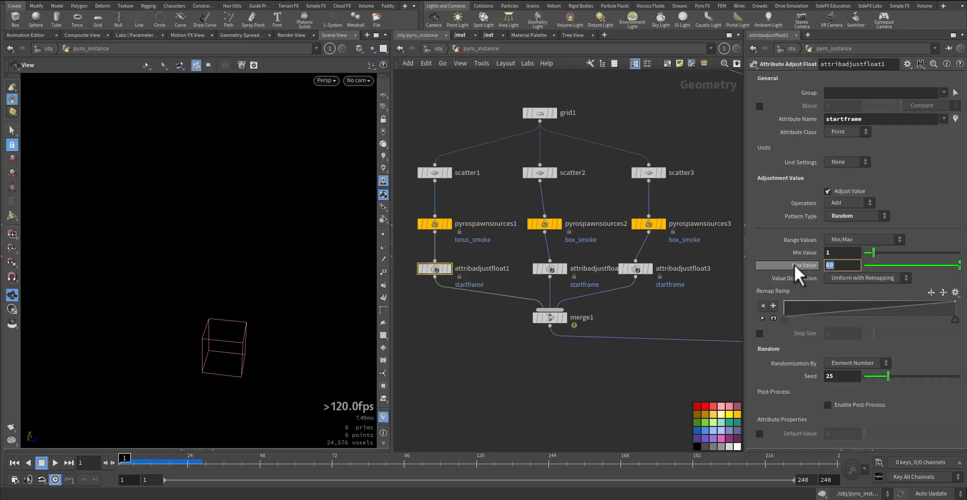
key(BackSpace)
key(BackSpace)
text(30)
click(550, 268)
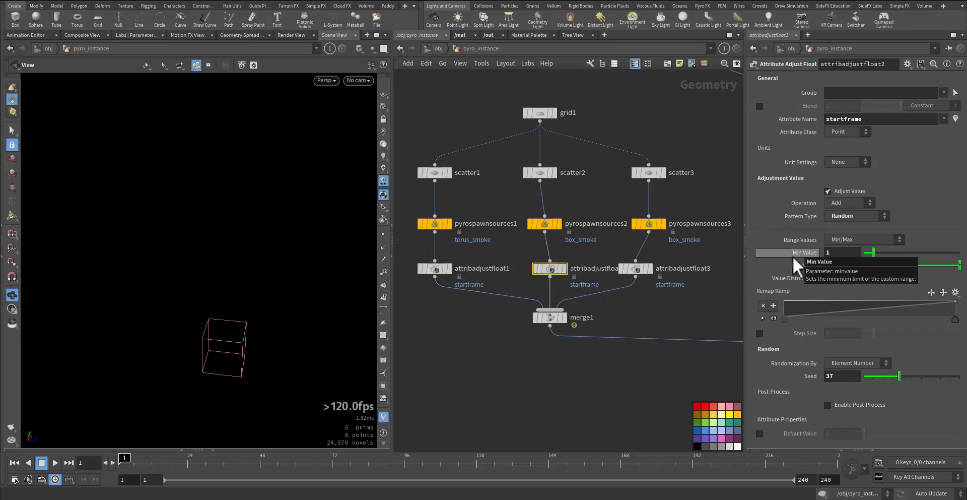
click(636, 268)
double_click(837, 265)
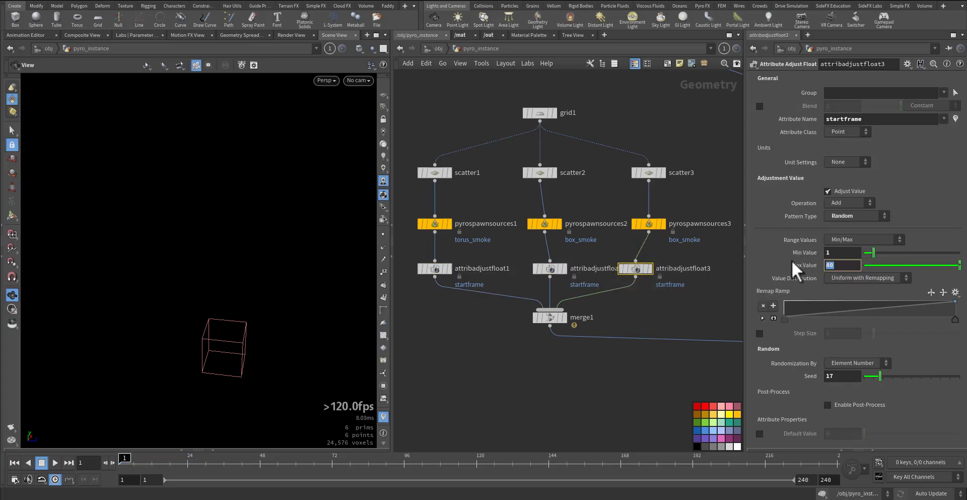
text(25)
key(Return)
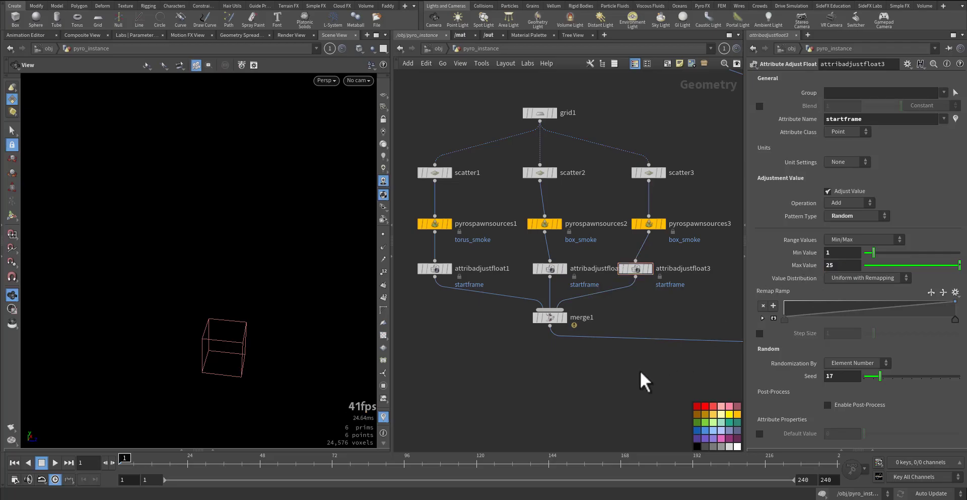
Step: Save the scene and play the simulation once, returning to frame 1
key(ctrl+s)
key(Up)
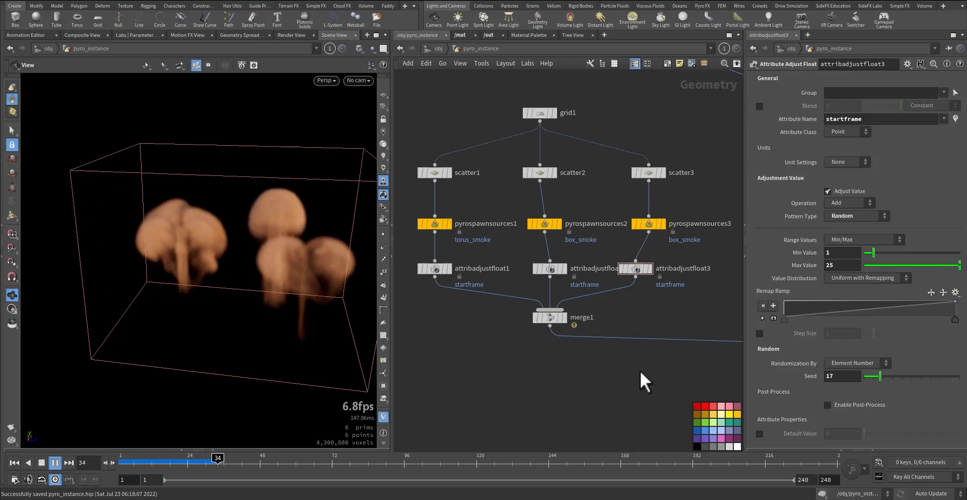
key(ctrl+Up)
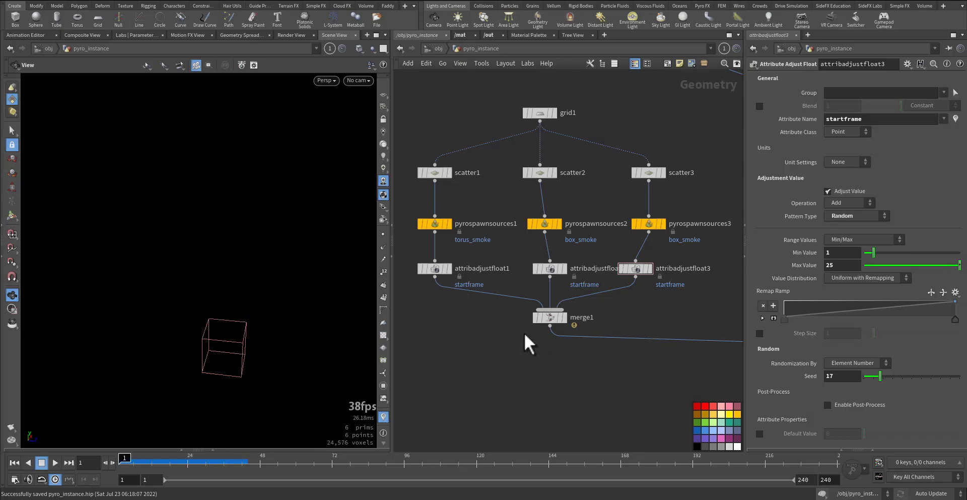
Step: Set Force Total Count to 7 on scatter3 and play the simulation once, returning to frame 1
middle_drag(505, 366, 529, 368)
middle_drag(509, 190, 511, 236)
click(461, 218)
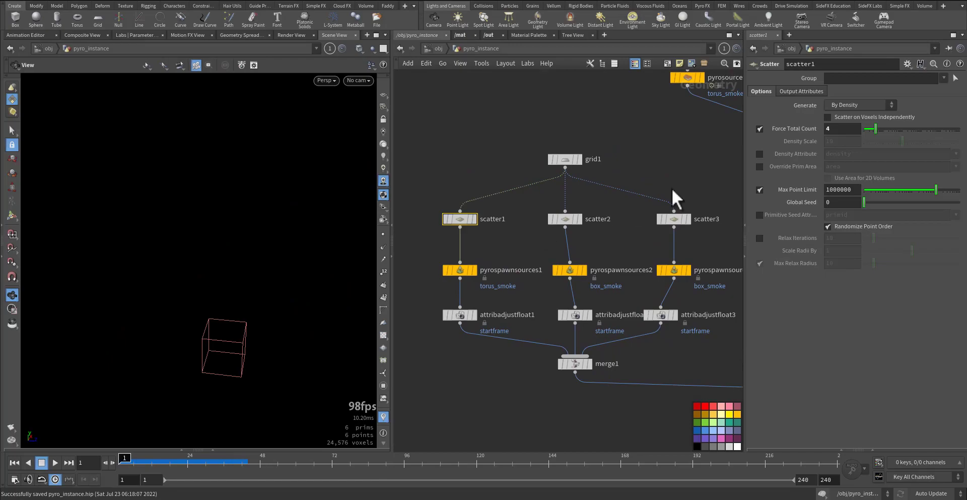
click(827, 129)
click(565, 219)
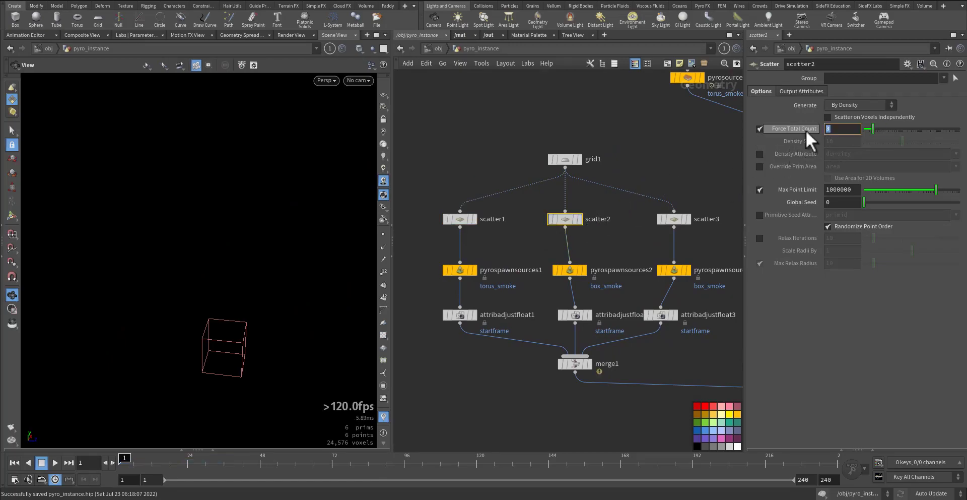
click(674, 218)
drag(832, 129, 812, 133)
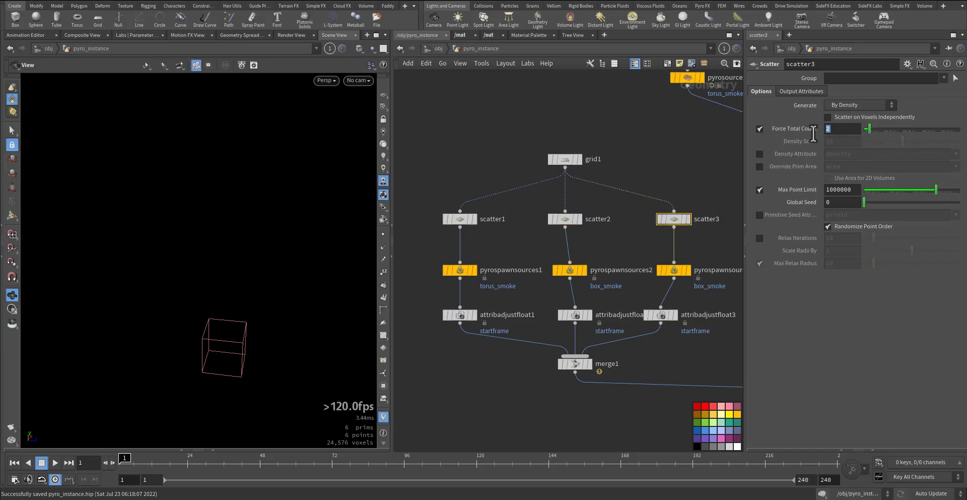
text(7)
key(Return)
key(Up)
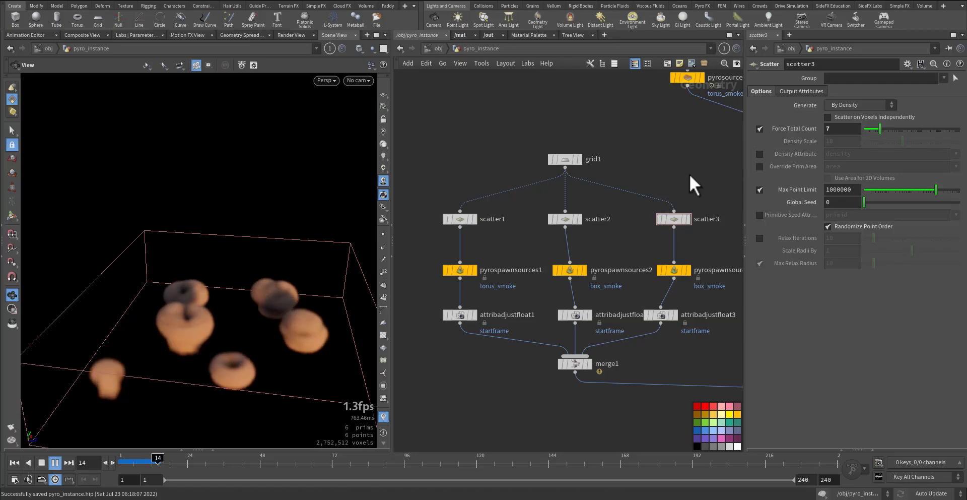
key(Up)
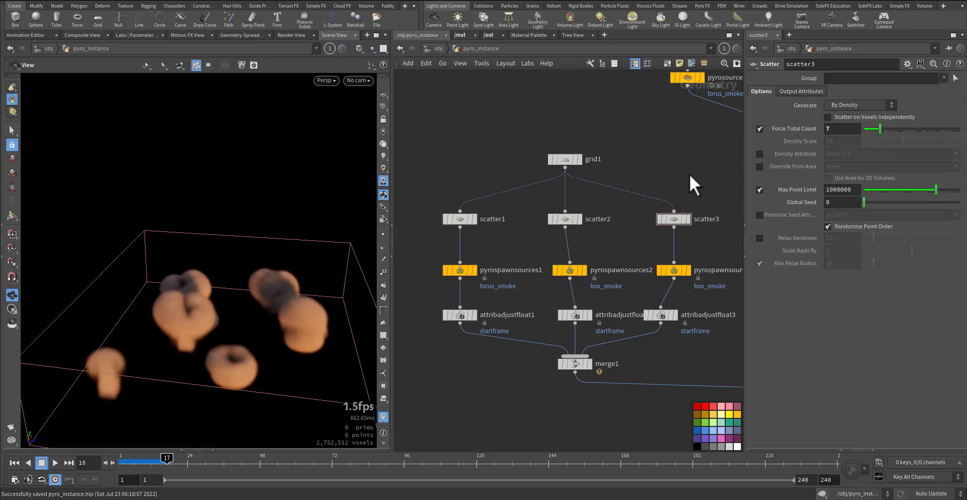
key(ctrl+Up)
Step: Set Force Total Count to 5 on all three scatter nodes together and play the simulation once, returning to frame 1
drag(712, 195, 505, 236)
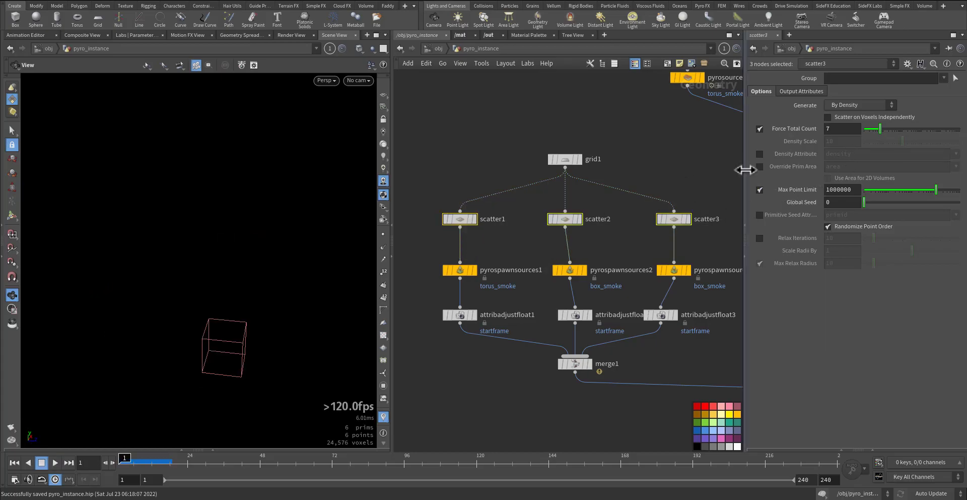
click(832, 131)
text(5)
key(Return)
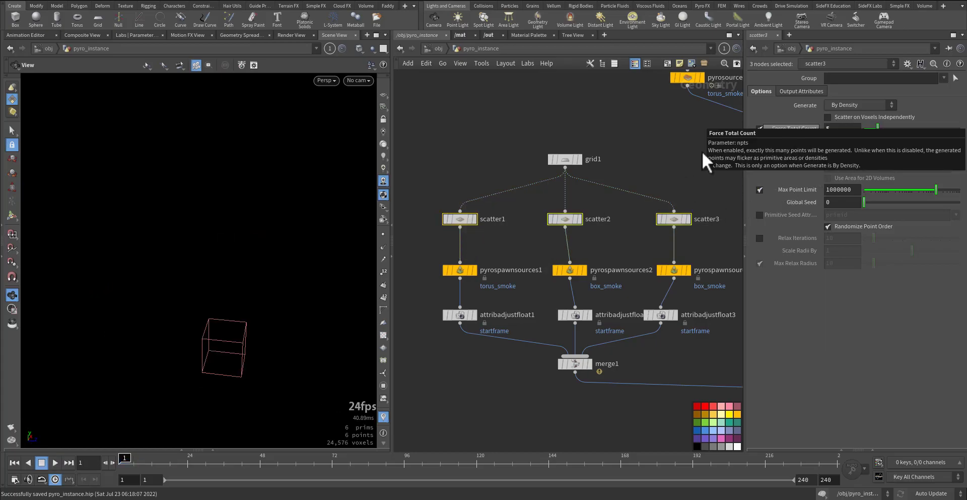
click(672, 173)
key(Up)
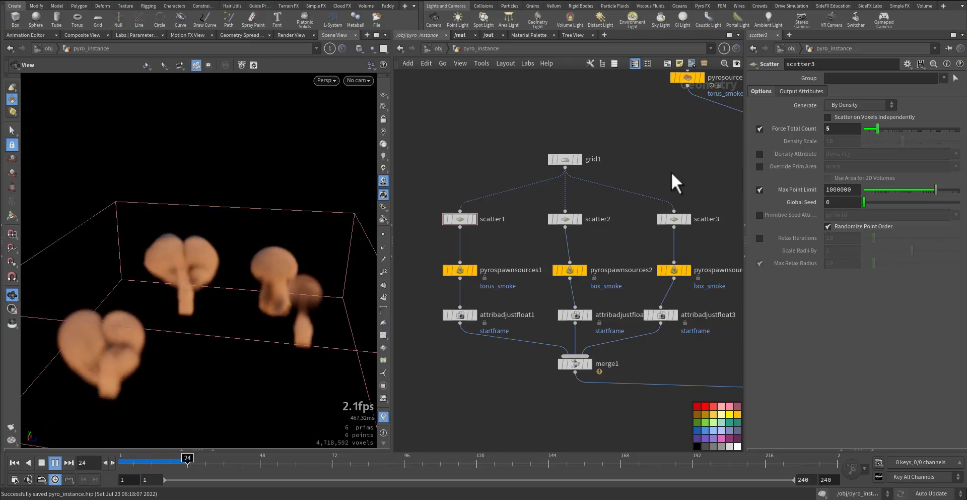
key(ctrl+Up)
Step: Vary the Global Seed across the scatter nodes, using 3.74 on scatter3, 1.95 on scatter2 and another value on scatter1
click(881, 203)
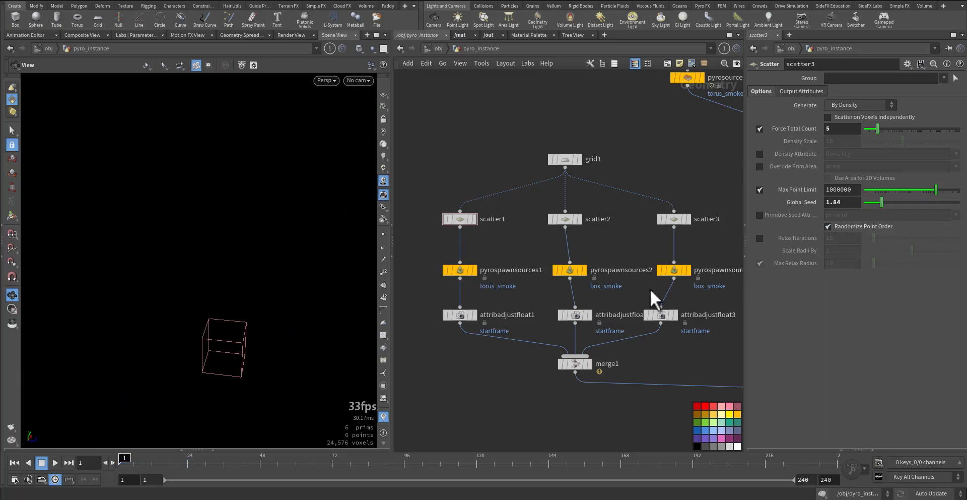
drag(702, 245, 664, 207)
drag(881, 205, 900, 205)
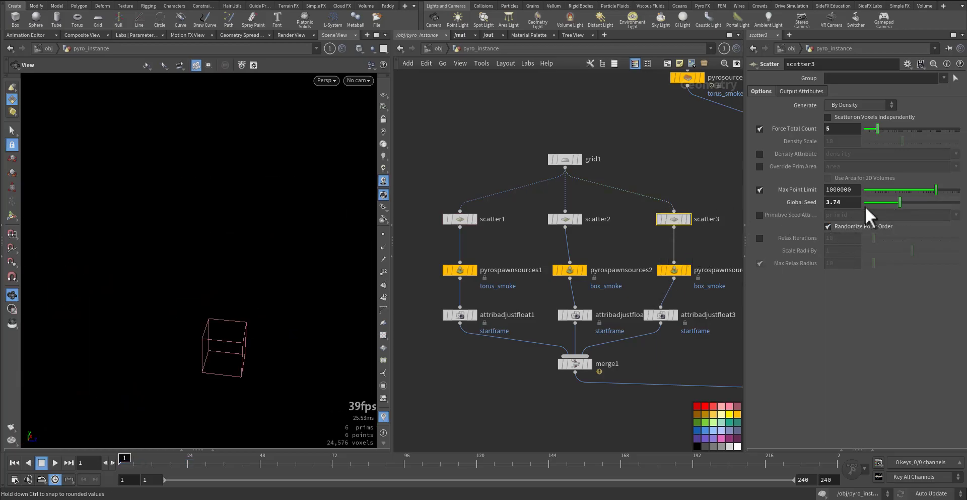
click(557, 222)
click(882, 203)
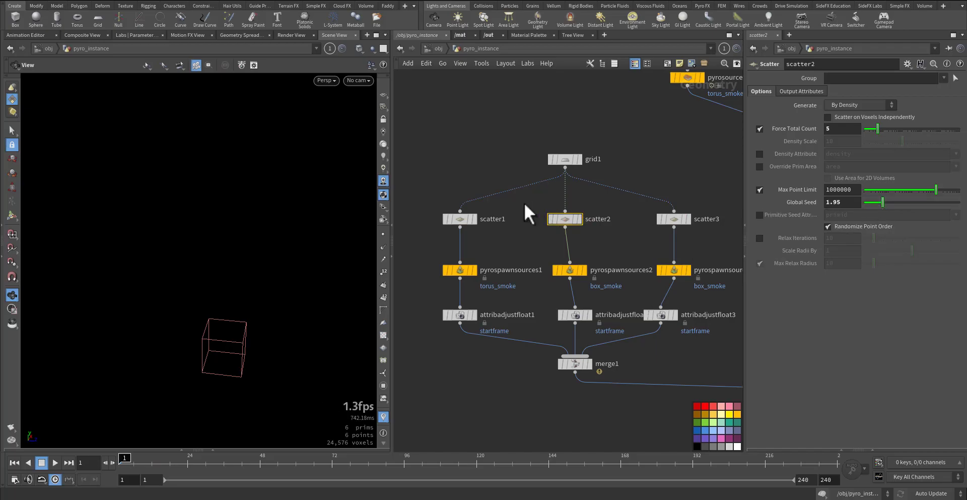
click(473, 218)
click(896, 204)
Step: Set the divergence Multiplier to 1.71 and lower the density one on pyrospawnsources1, and reduce the temperature Multiplier on pyrospawnsources2
click(469, 268)
drag(907, 220, 900, 221)
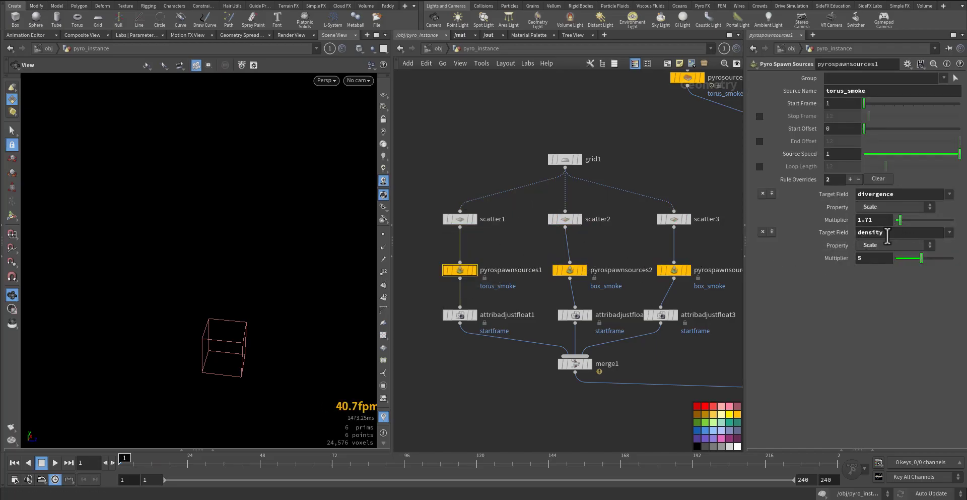
drag(907, 258, 899, 258)
click(570, 269)
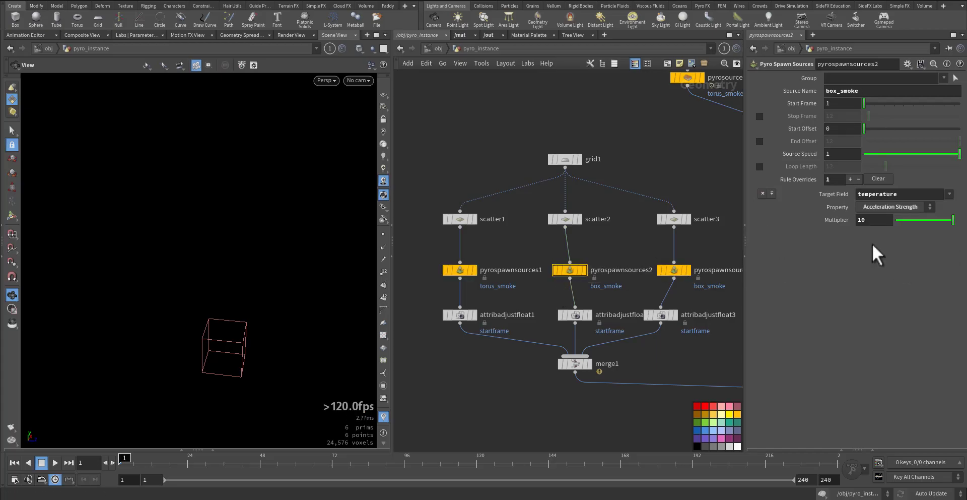
click(921, 219)
Step: Add a density rule override on pyrospawnsources3 with Property Scale and Multiplier 3.68, and play the simulation once, returning to frame 1
click(678, 271)
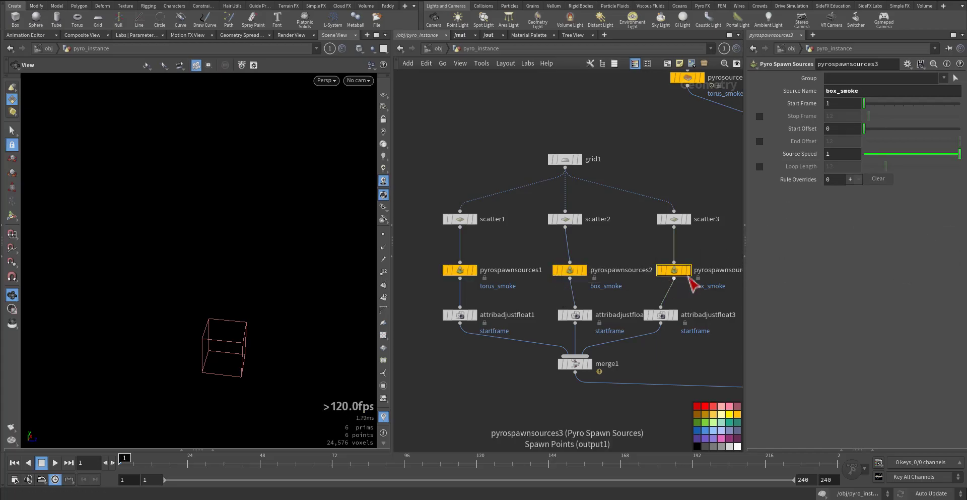
click(849, 179)
click(949, 194)
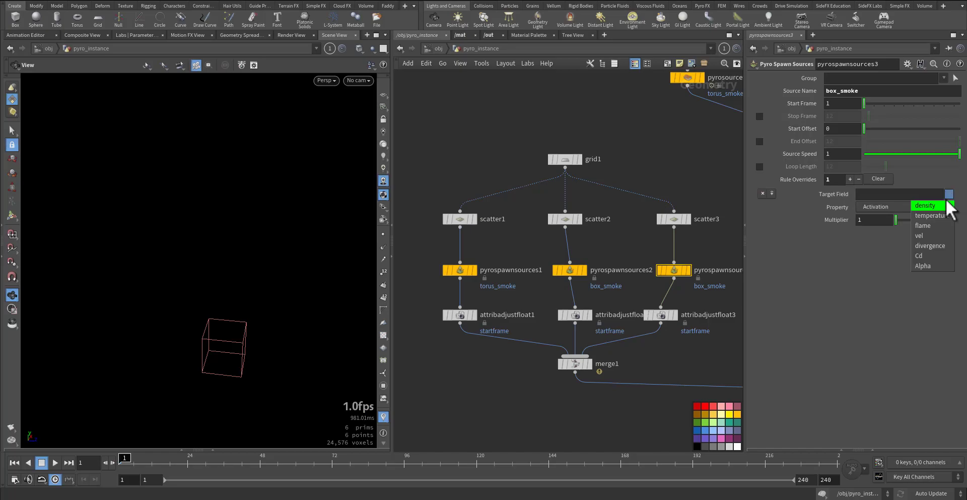
click(943, 204)
click(898, 207)
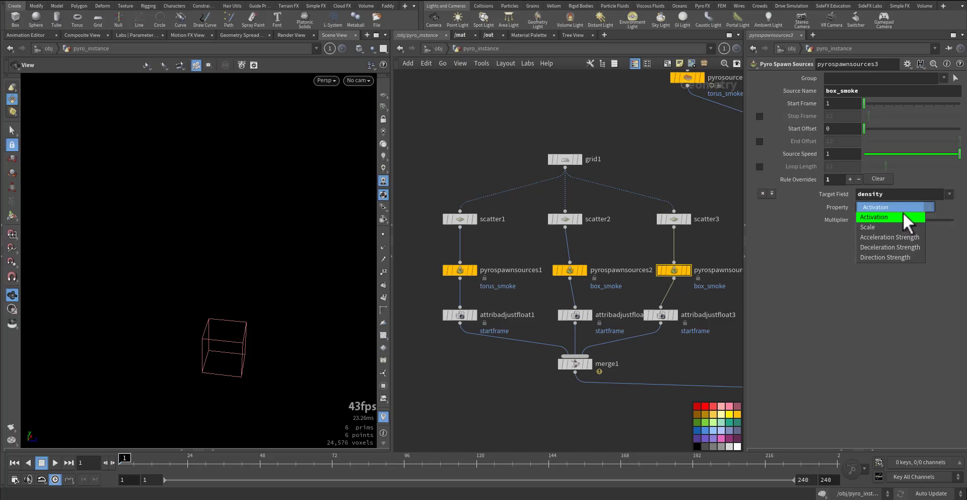
click(892, 227)
drag(902, 220, 910, 219)
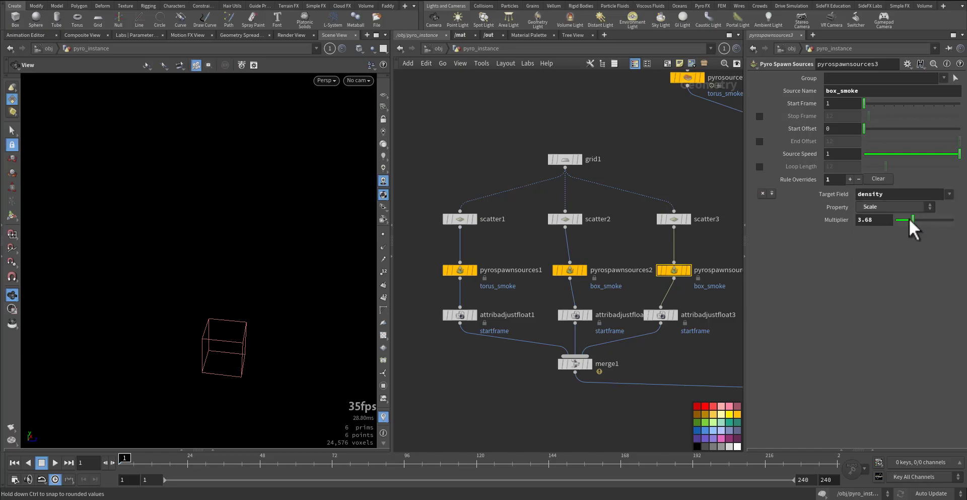
key(Up)
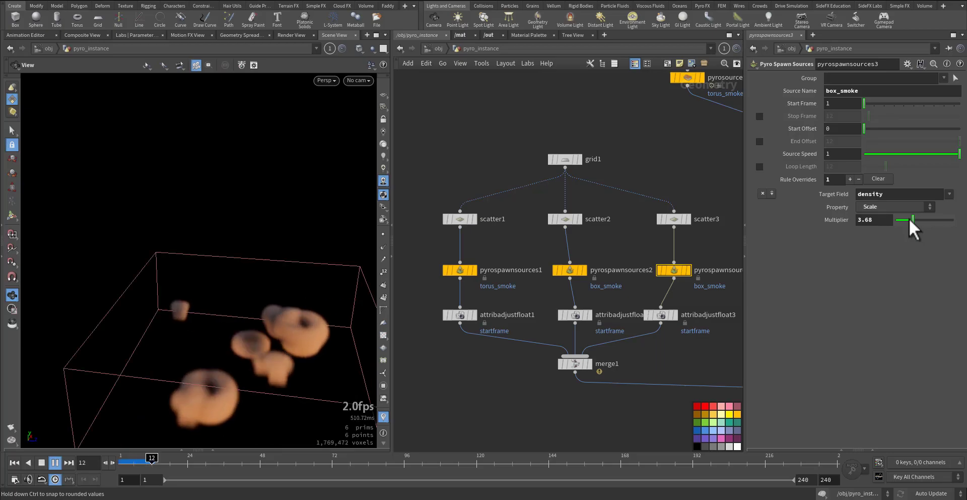
key(Up)
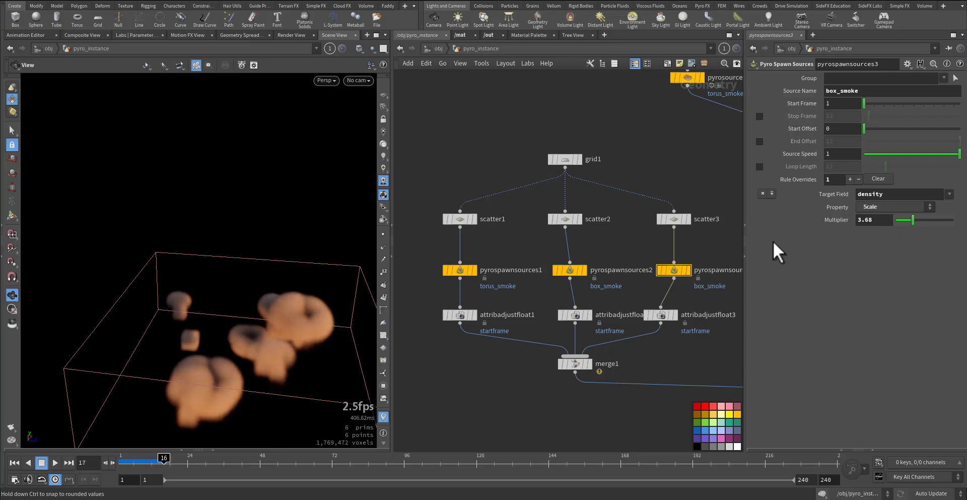
key(ctrl+Up)
Step: Enable shape forces on pyrosolver1 with Disturbance 8.53, Turbulence 0.568 and Shredding 5.84
middle_drag(653, 411, 498, 311)
middle_drag(609, 333, 530, 316)
click(620, 342)
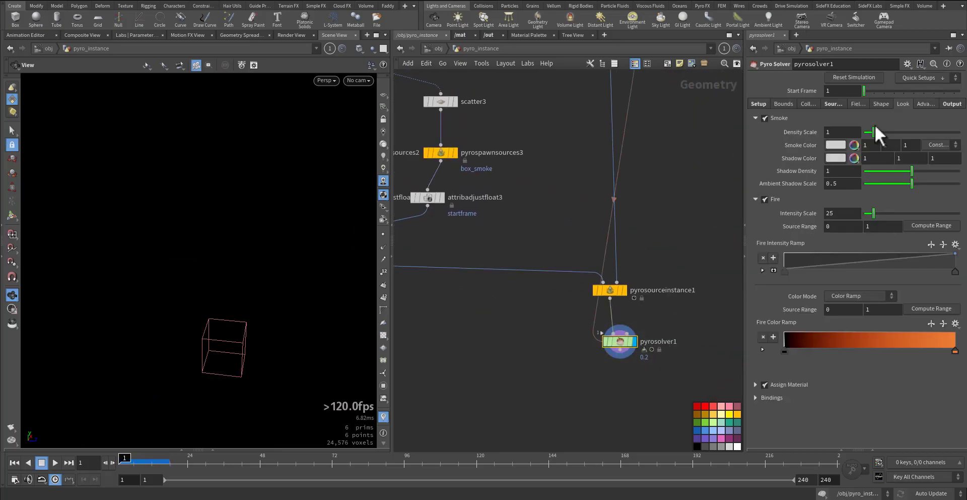
click(881, 103)
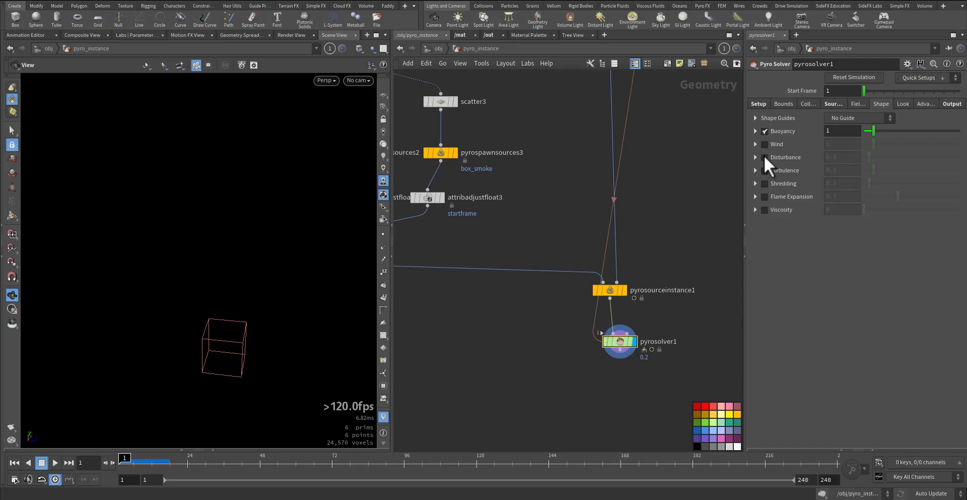
click(764, 157)
drag(929, 155, 920, 182)
click(765, 171)
click(764, 184)
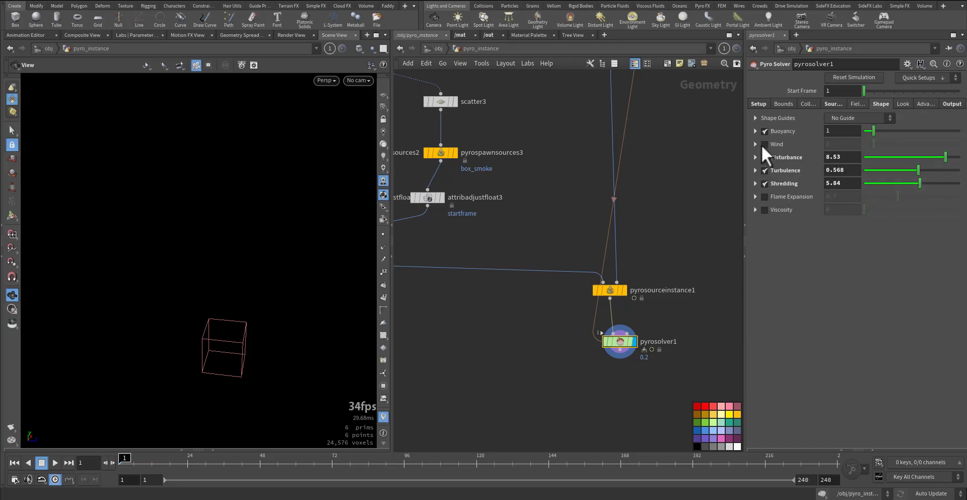
Step: Play the simulation to frame 20 and examine the smoke from a lower angle with all plumes framed
key(Up)
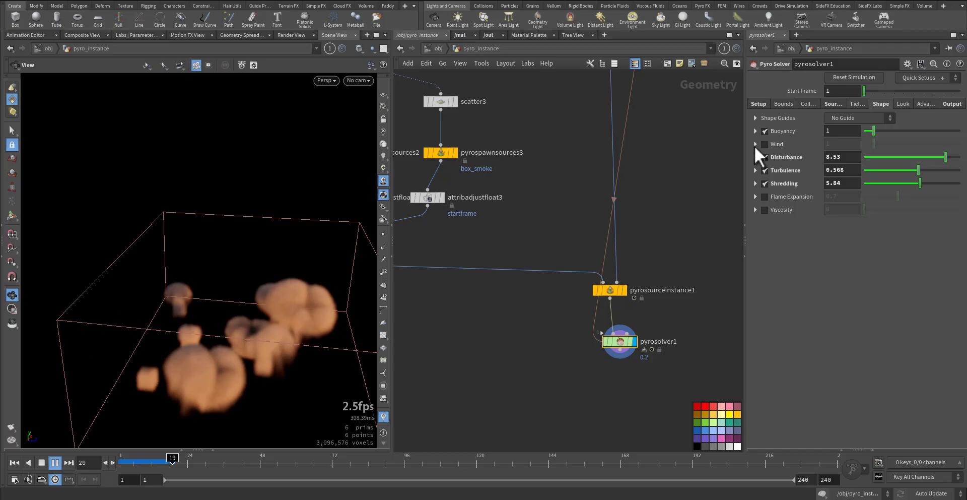
key(Up)
drag(281, 250, 273, 244)
middle_drag(273, 246, 281, 147)
right_drag(290, 239, 269, 242)
drag(269, 243, 345, 225)
Step: Check the bounds and resizing options on pyrosolver1, and set its Cache Memory to 25000 MB
click(781, 103)
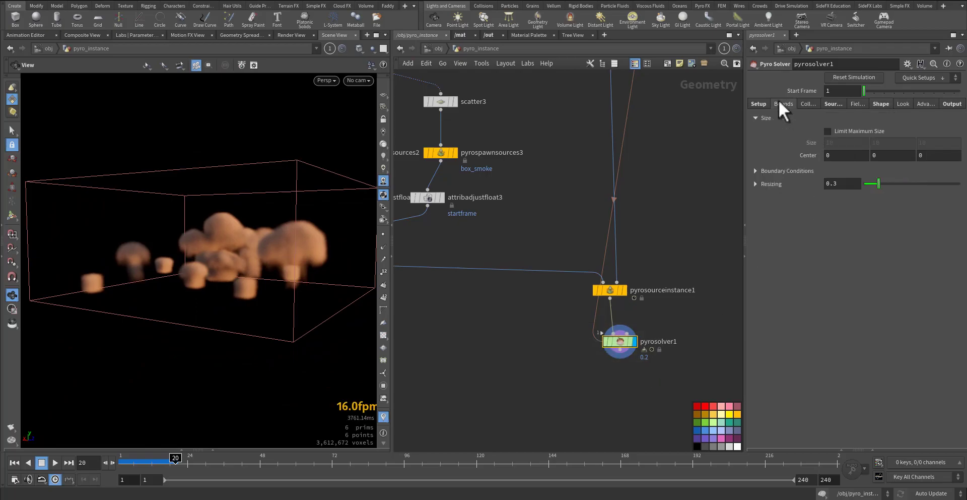
click(755, 171)
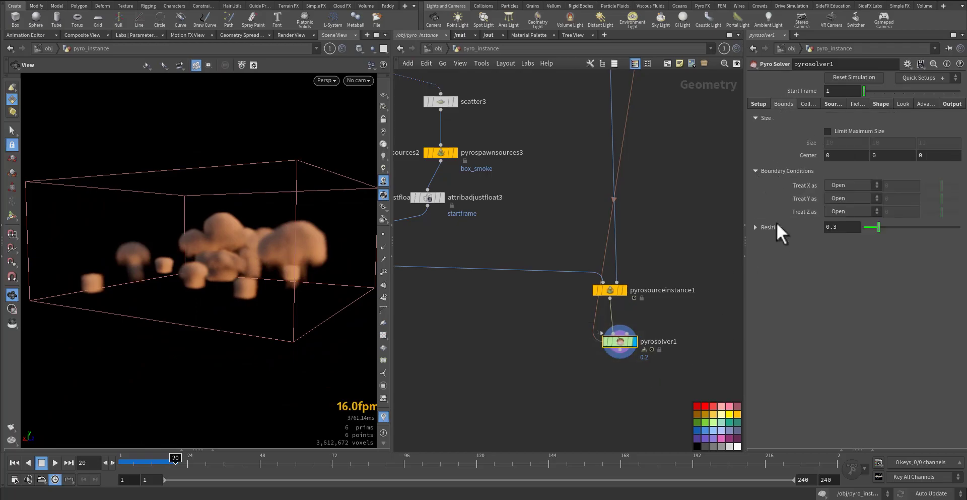
click(756, 228)
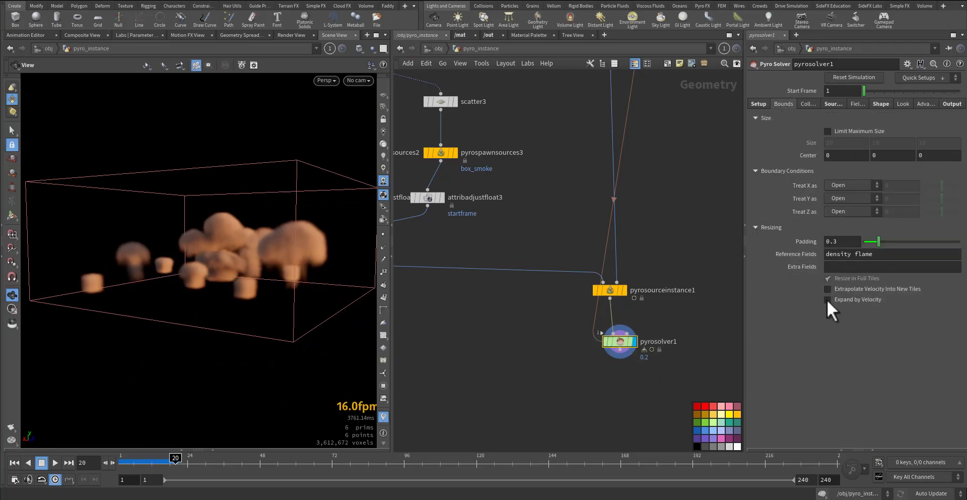
click(760, 106)
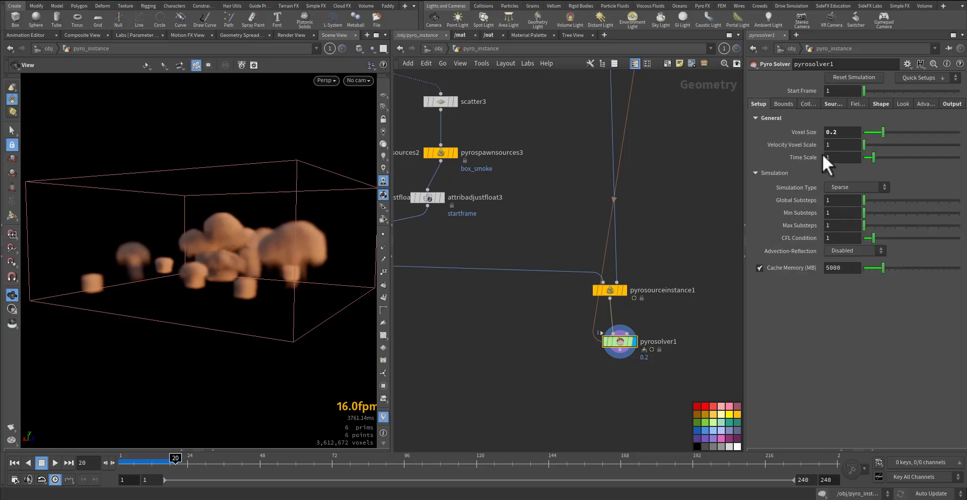
key(Return)
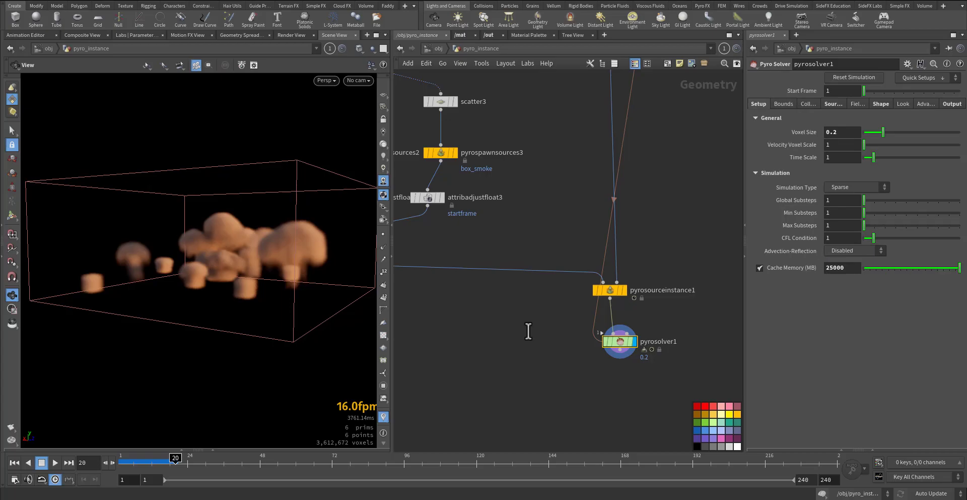
Step: Create a viewport flipbook of frames 1 to 240, play it back, and return the scene to frame 1
click(15, 425)
click(159, 481)
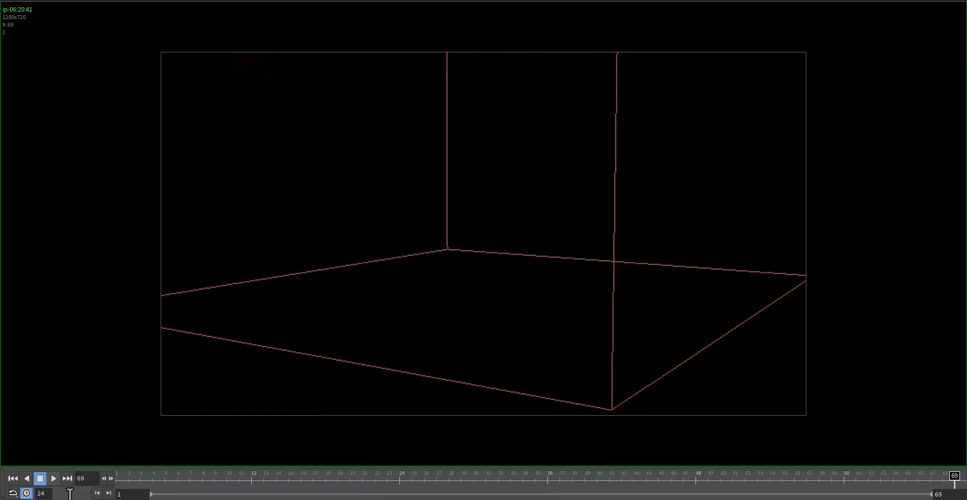
click(53, 478)
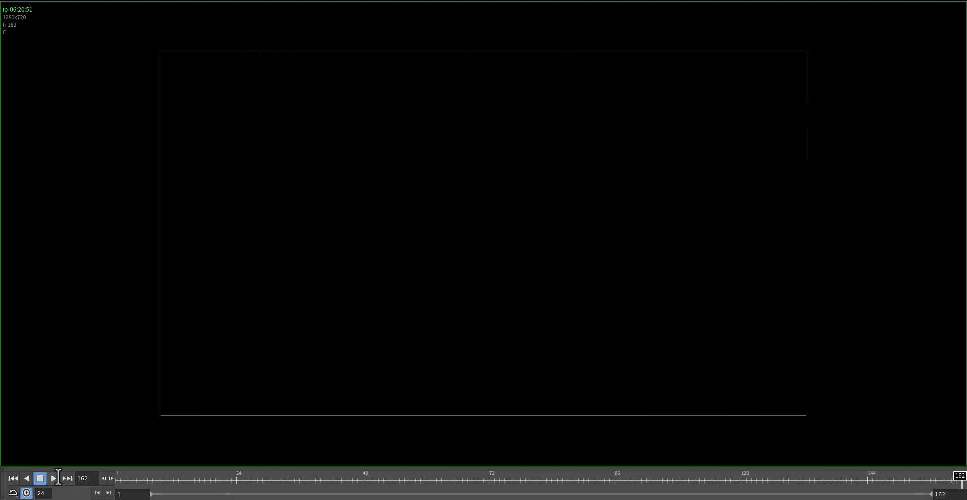
click(56, 478)
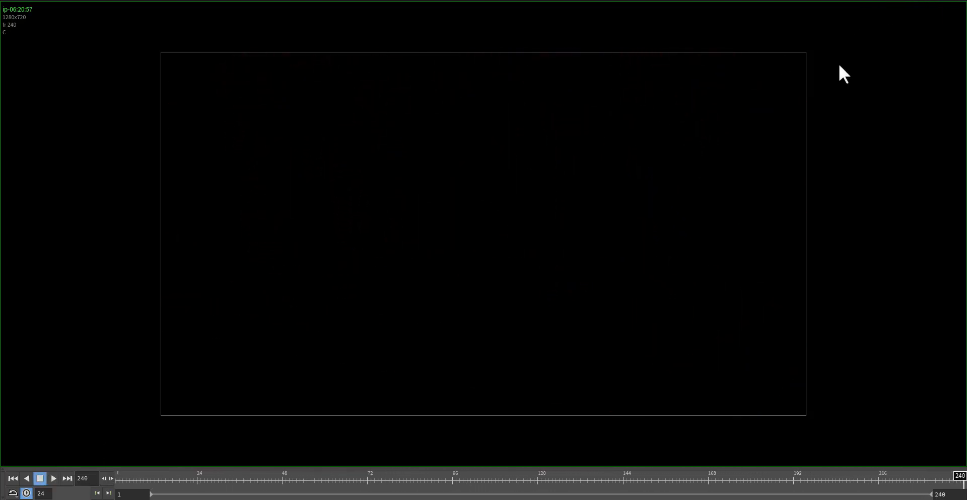
key(alt+Tab)
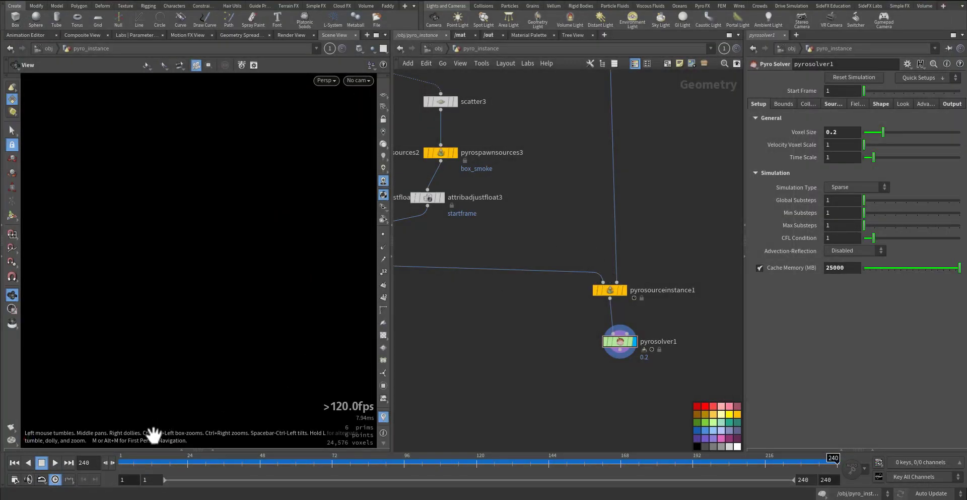
drag(141, 461, 101, 461)
Step: Enclose the three smoke source chains and the Library merge node in a network box
scroll(513, 272, down, 4)
middle_drag(515, 271, 538, 395)
scroll(507, 330, down, 2)
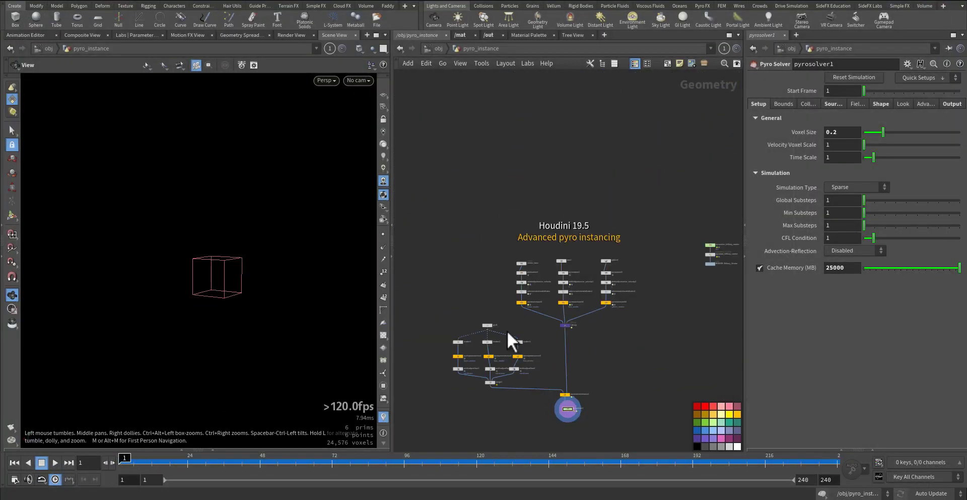
scroll(506, 273, up, 4)
middle_drag(475, 252, 438, 214)
drag(426, 132, 703, 306)
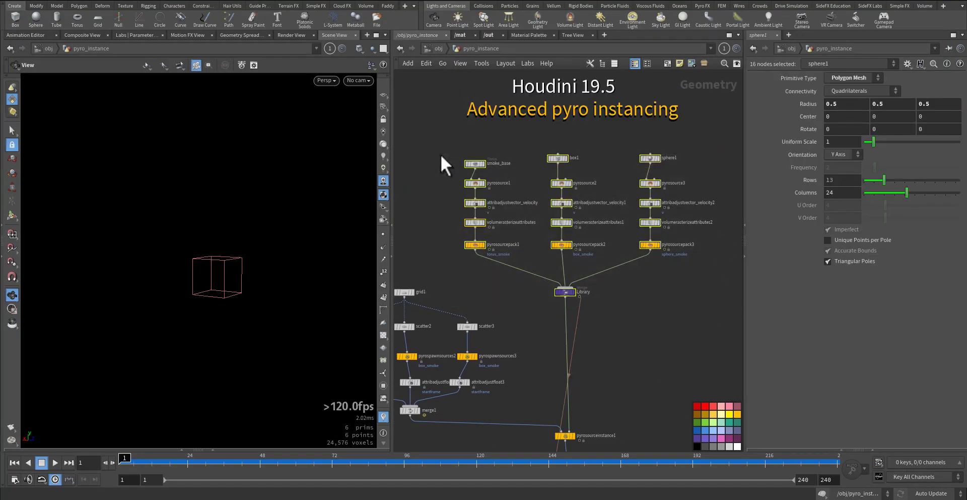
key(ctrl+o)
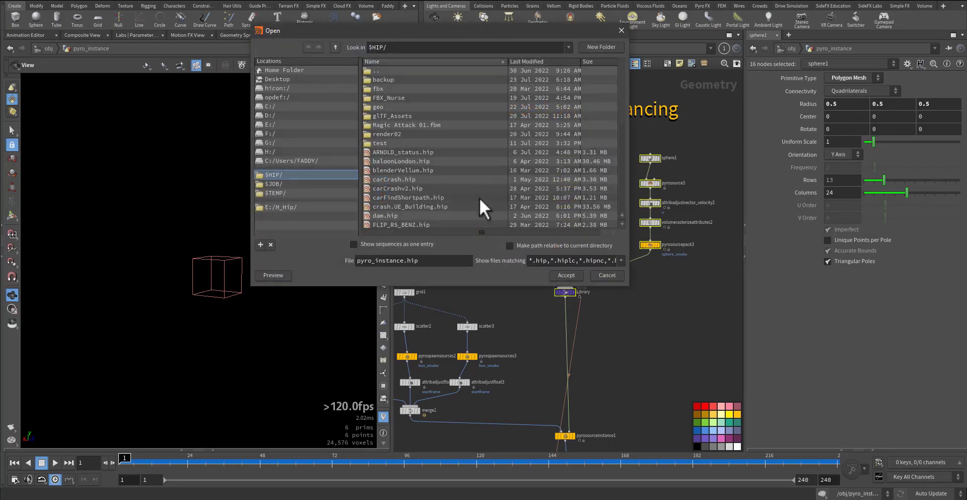
click(613, 274)
key(shift+o)
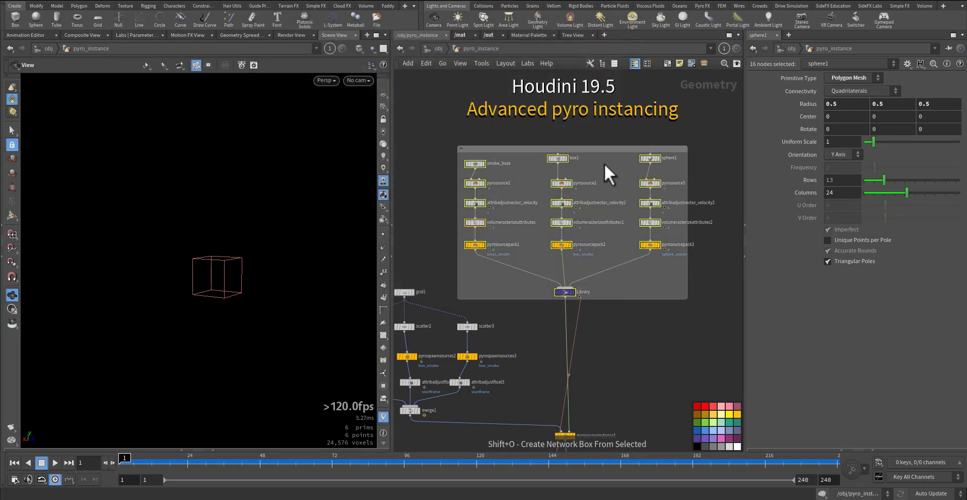
click(601, 149)
Step: Enclose the grid, scatter, spawn source, attribute adjust and merge nodes in a second network box and move it away from the source chains
middle_drag(645, 366, 705, 305)
middle_drag(499, 259, 564, 244)
drag(430, 195, 607, 371)
key(shift+o)
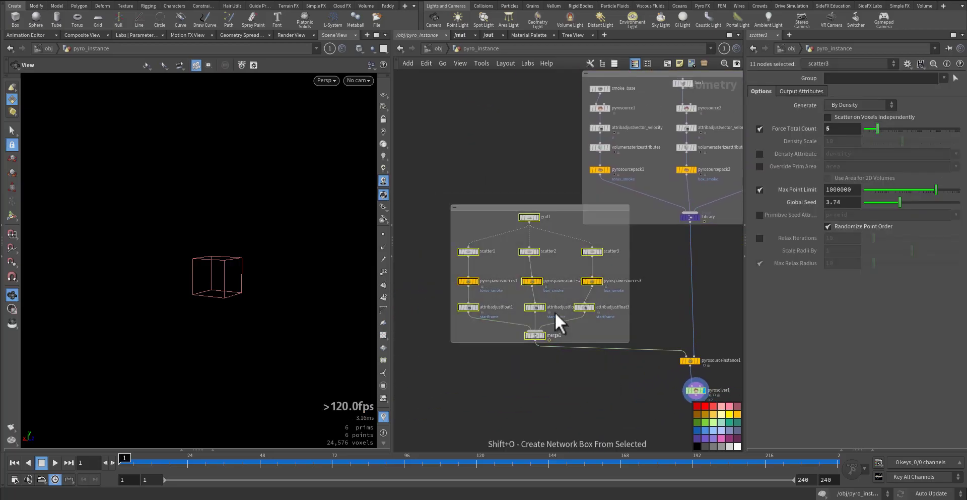
drag(552, 210, 490, 222)
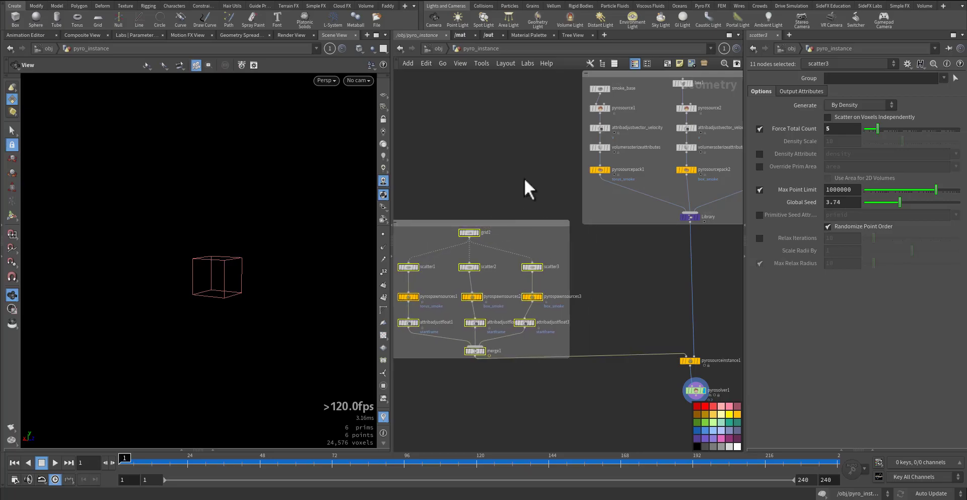
Step: Title the network box around the source chains "pyro source packing"
middle_drag(541, 152, 435, 256)
scroll(547, 202, up, 3)
scroll(547, 202, up, 1)
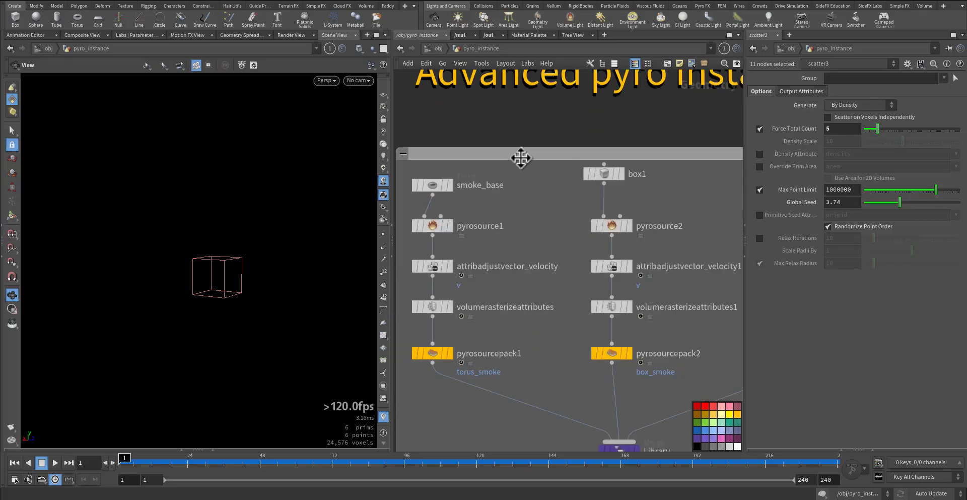
double_click(502, 157)
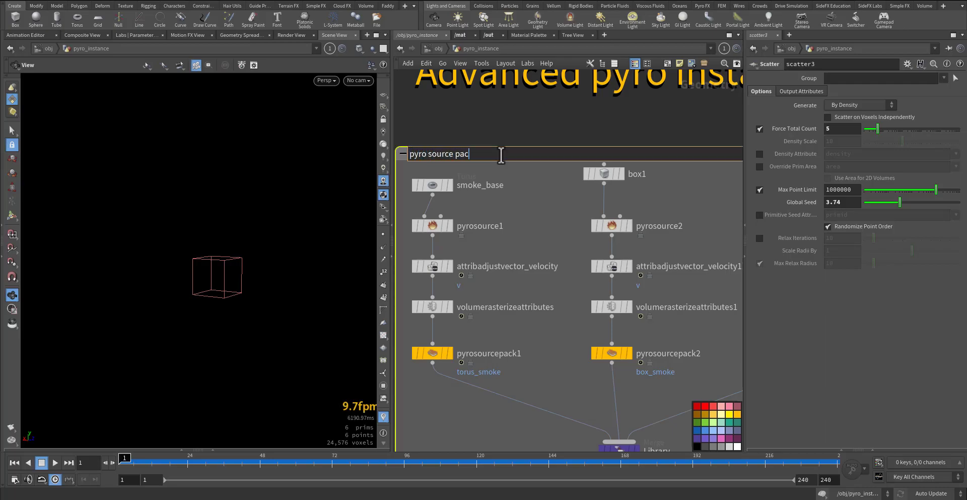
click(459, 168)
middle_drag(514, 266, 602, 229)
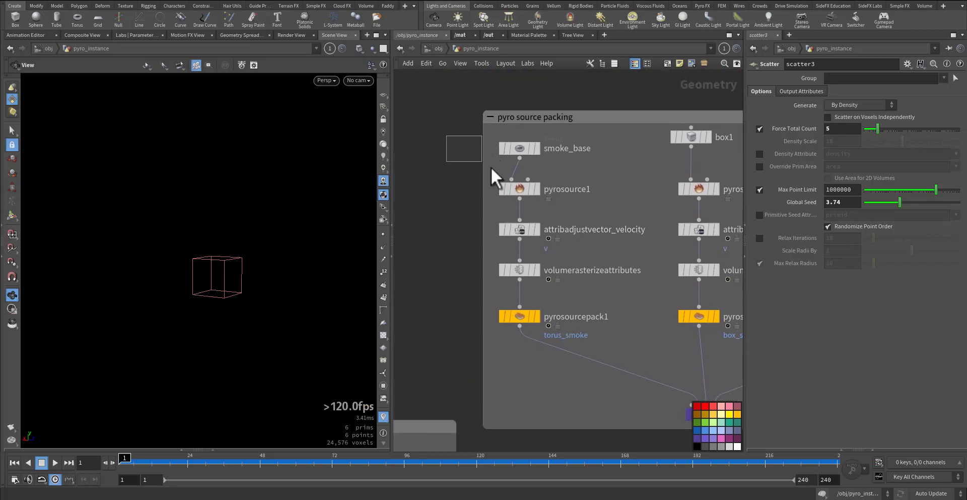
Step: Review the torus source chain, displaying volumerasterizeattributes and pyrosourcepack1, and check the pack's source name
drag(490, 167, 569, 285)
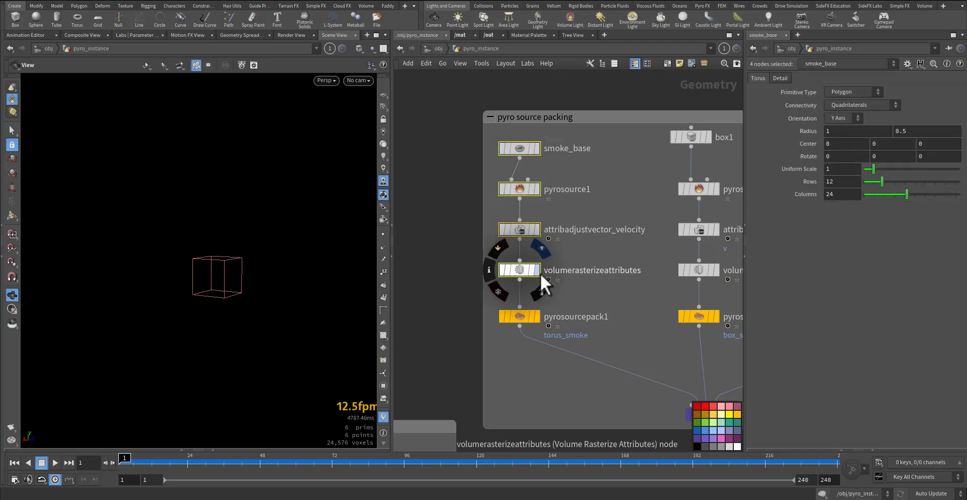
click(518, 268)
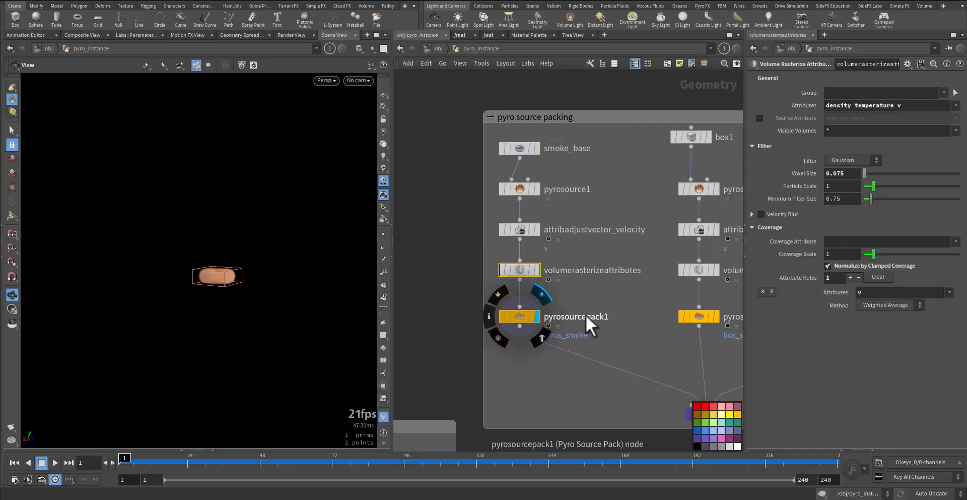
click(524, 316)
scroll(524, 318, up, 3)
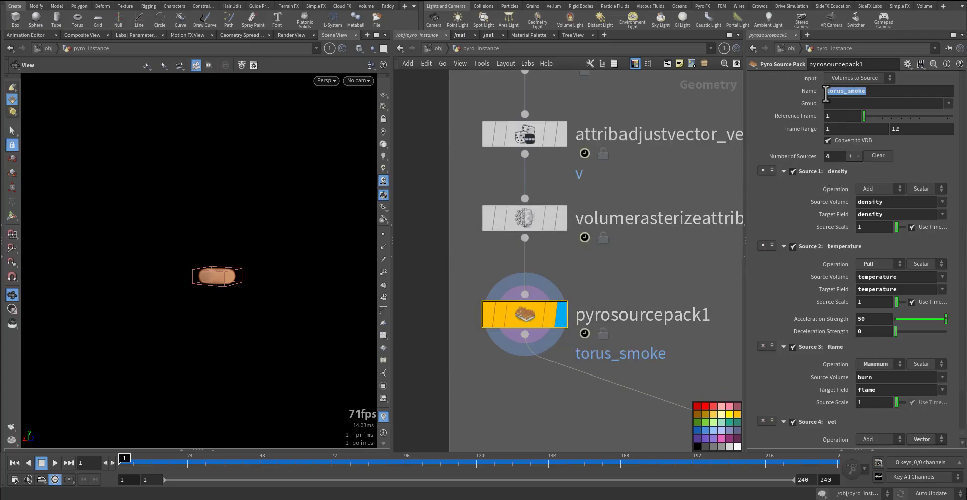
drag(875, 92, 828, 92)
Step: Check the remaining packed sources and the input operators of the Library merge
middle_drag(686, 281, 476, 275)
middle_drag(612, 276, 462, 267)
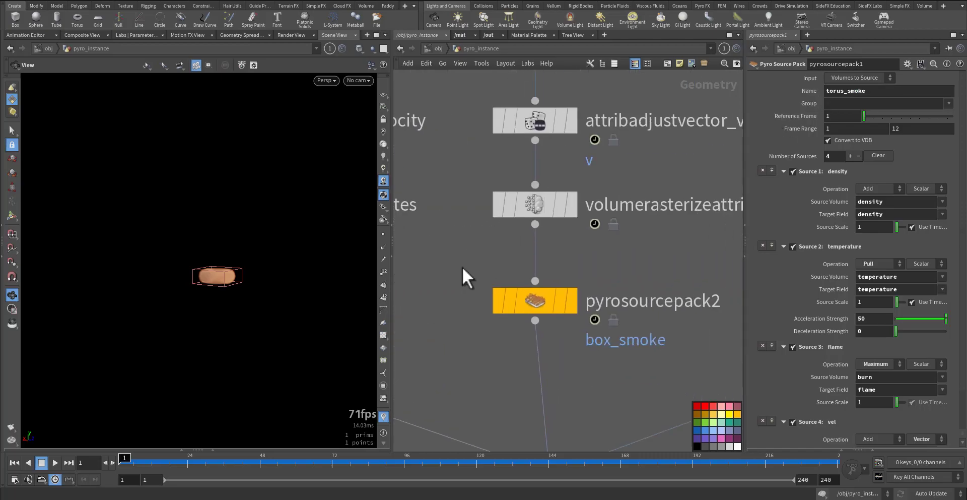
scroll(462, 267, down, 3)
middle_drag(721, 290, 603, 283)
middle_drag(497, 291, 683, 244)
scroll(564, 334, up, 3)
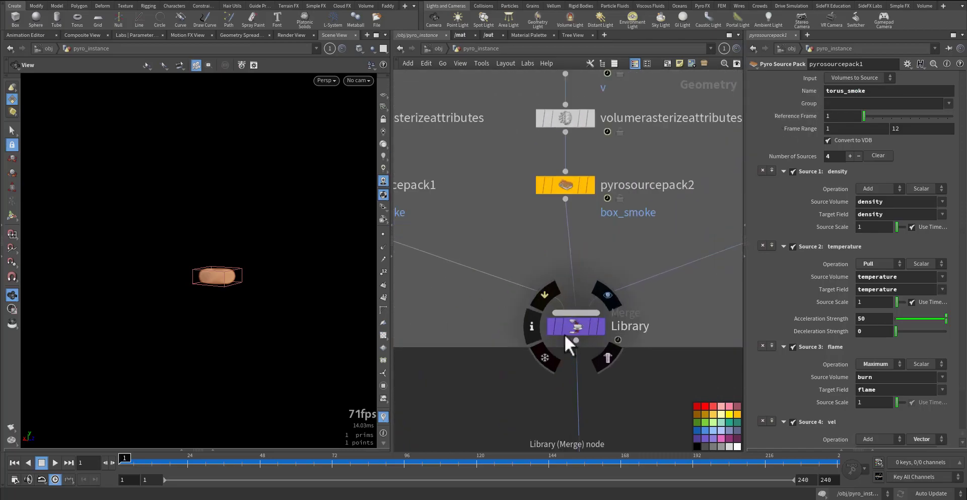
click(591, 334)
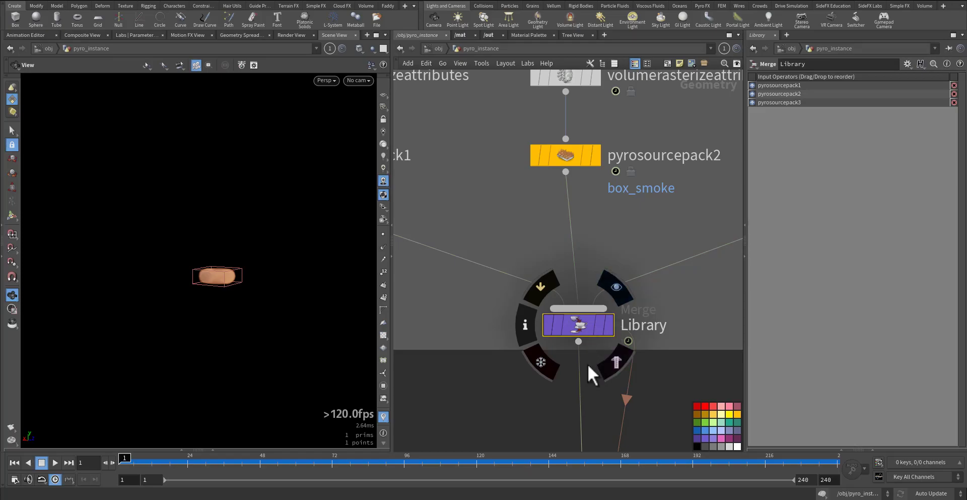
Step: Review grid1's settings and display the points of scatter1
middle_drag(613, 386, 640, 277)
scroll(600, 325, down, 5)
middle_drag(593, 331, 588, 300)
scroll(588, 300, down, 3)
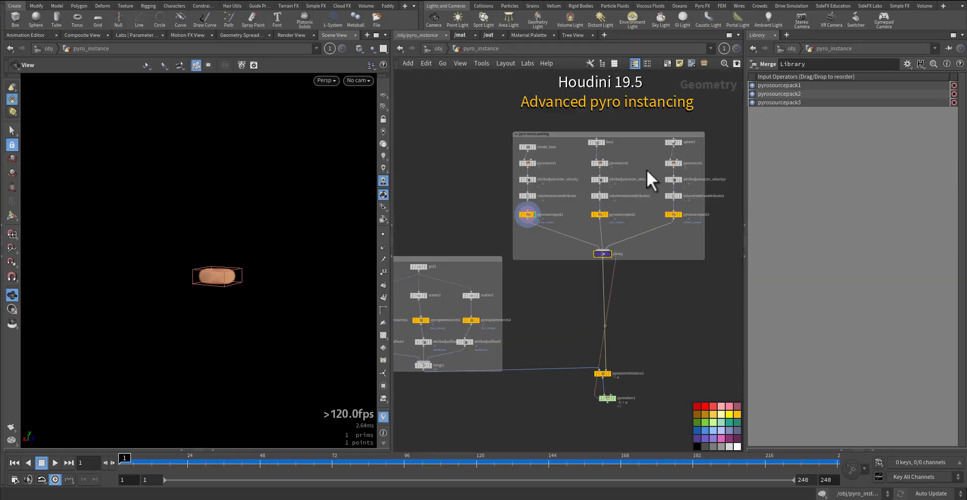
middle_drag(540, 318, 648, 287)
scroll(486, 290, up, 4)
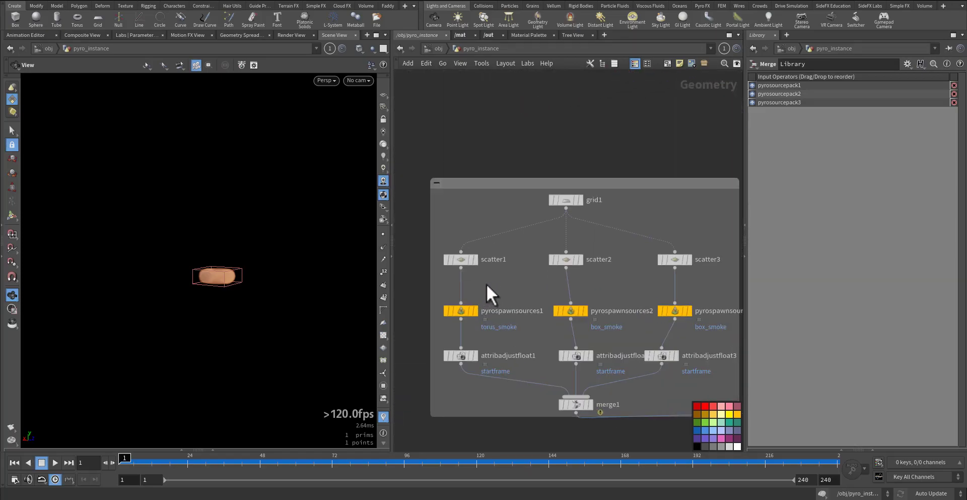
mouse_move(487, 193)
mouse_down()
mouse_move(623, 216)
mouse_move(610, 224)
mouse_up()
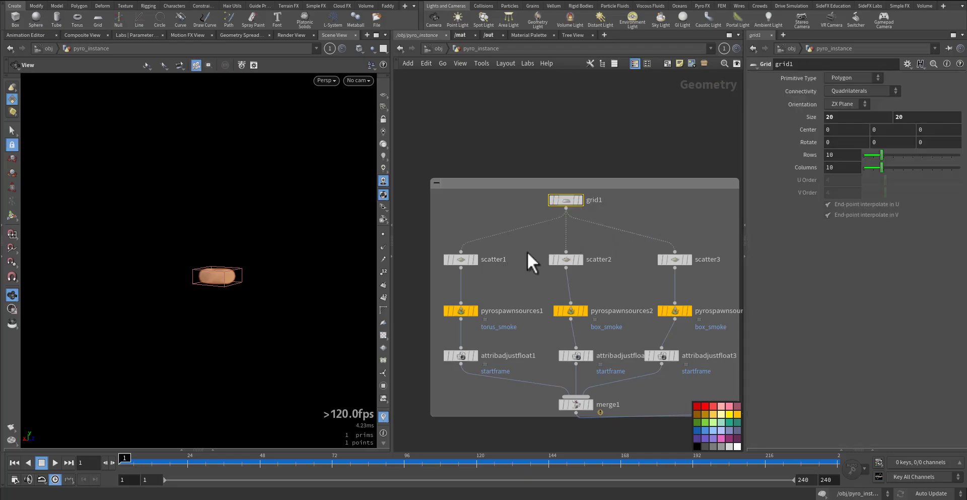
middle_drag(527, 252, 555, 224)
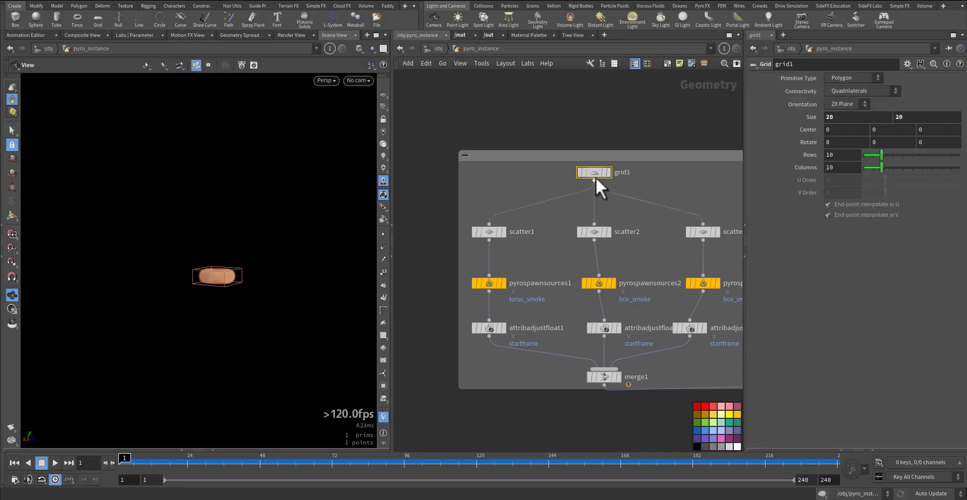
click(503, 231)
scroll(544, 232, up, 5)
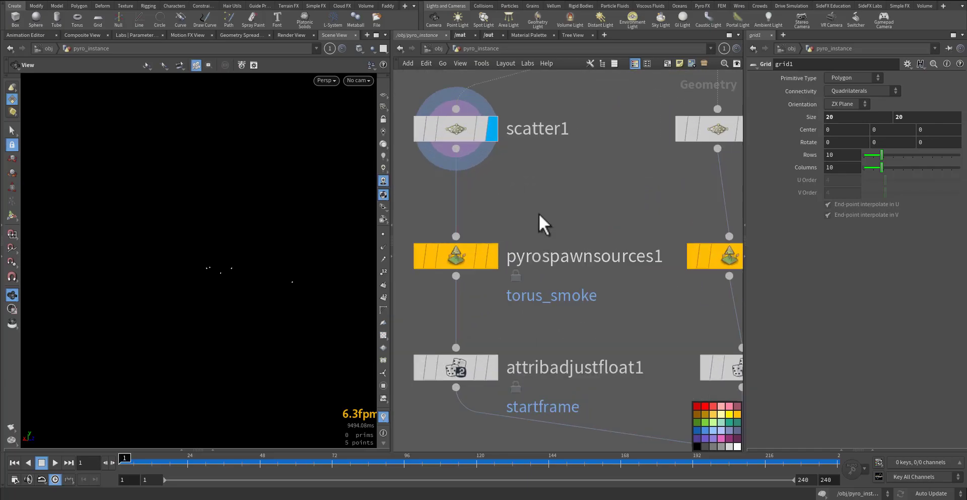
Step: Display pyrospawnsources1 and compare its Source Name with the name set on pyrosourcepack1
drag(539, 213, 441, 282)
mouse_move(460, 253)
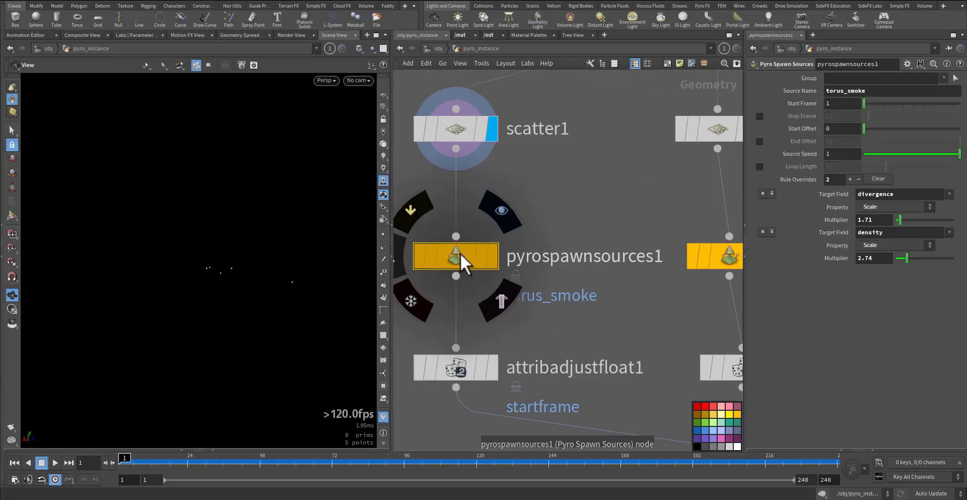
click(492, 255)
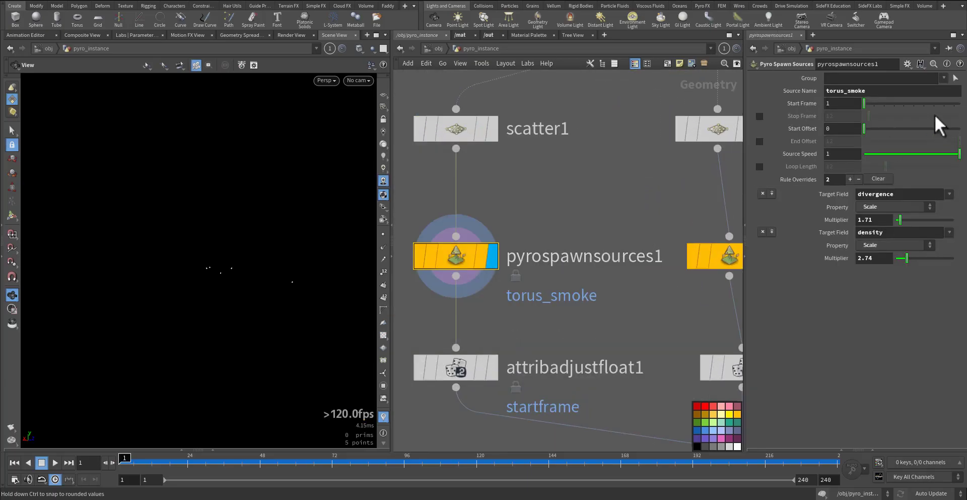
double_click(879, 91)
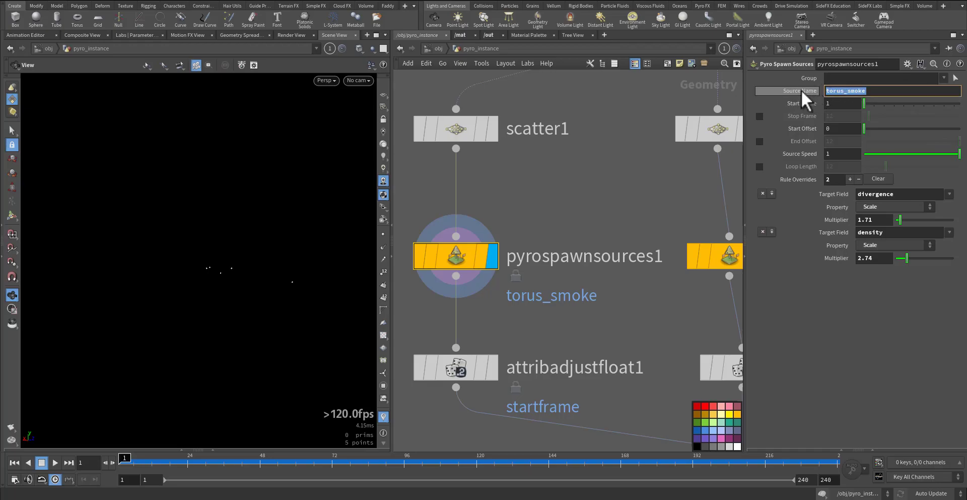
middle_drag(571, 203, 413, 305)
middle_drag(620, 182, 530, 241)
scroll(539, 239, down, 6)
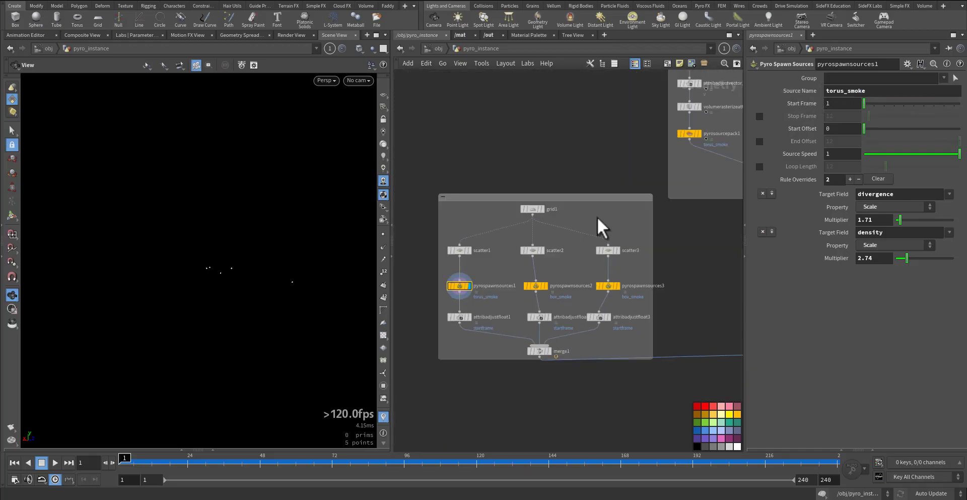
middle_drag(660, 136, 609, 234)
click(638, 234)
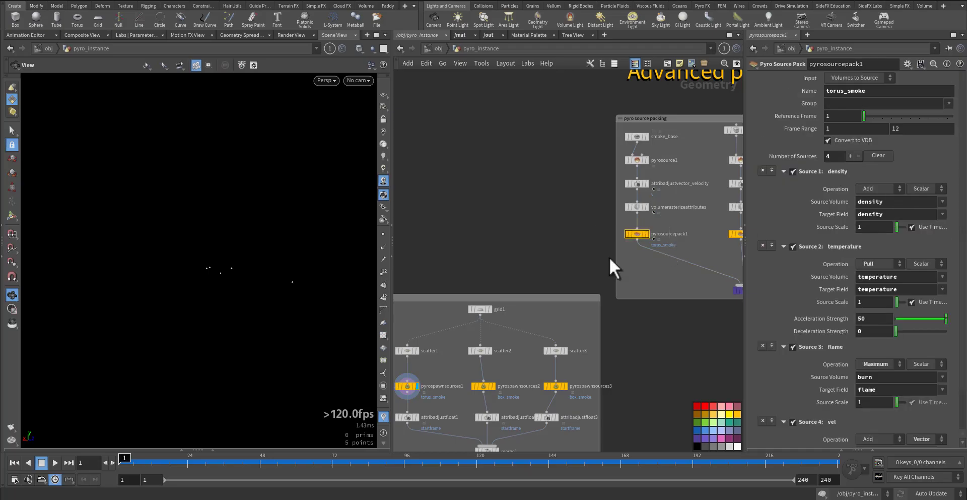
middle_drag(498, 296, 567, 204)
scroll(519, 268, up, 4)
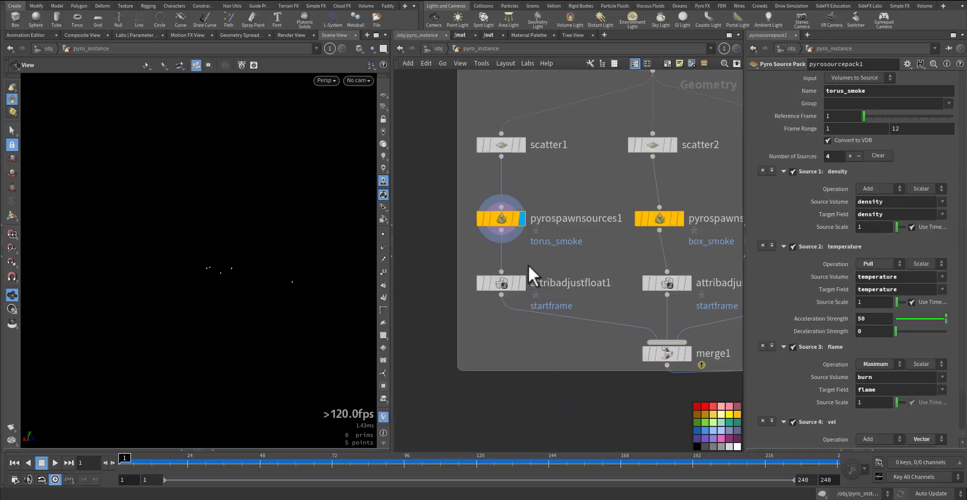
Step: On pyrospawnsources1, set both rule override target fields to temperature and the second override's Multiplier to 3.45
click(496, 222)
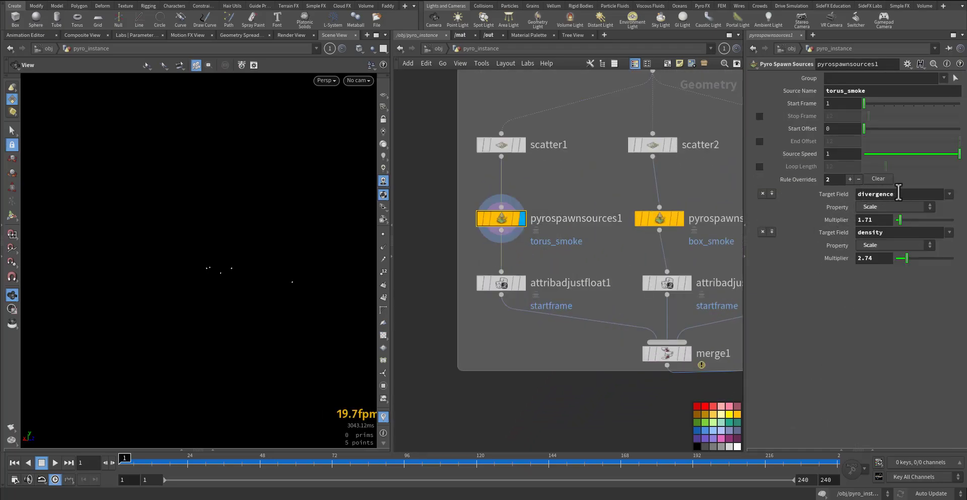
drag(898, 193, 844, 229)
click(887, 205)
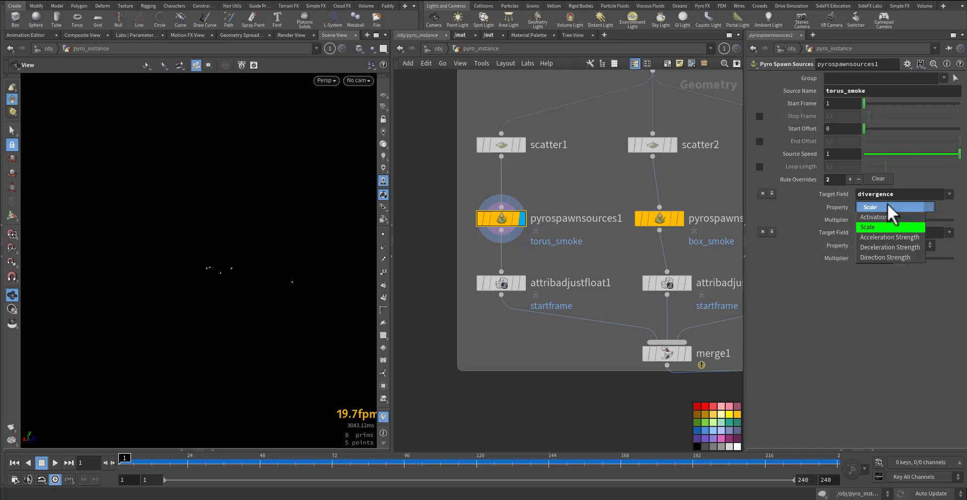
click(887, 205)
click(949, 194)
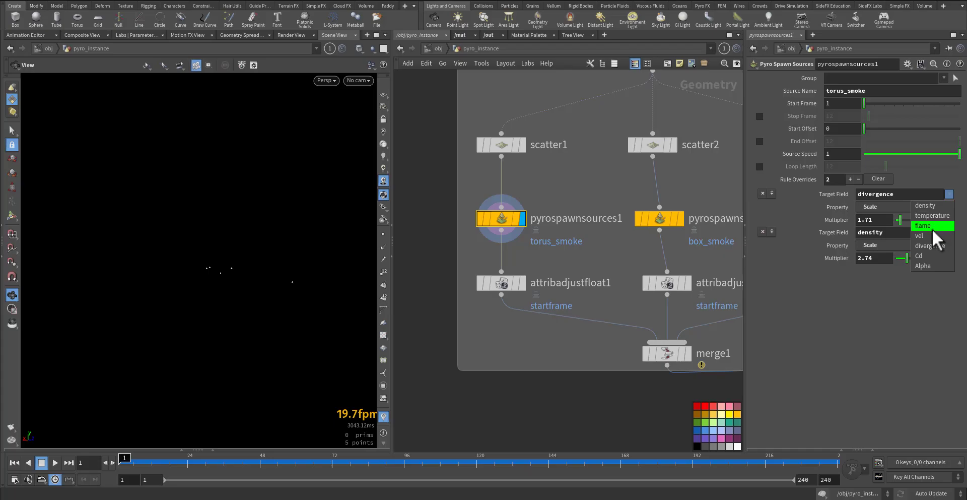
click(932, 215)
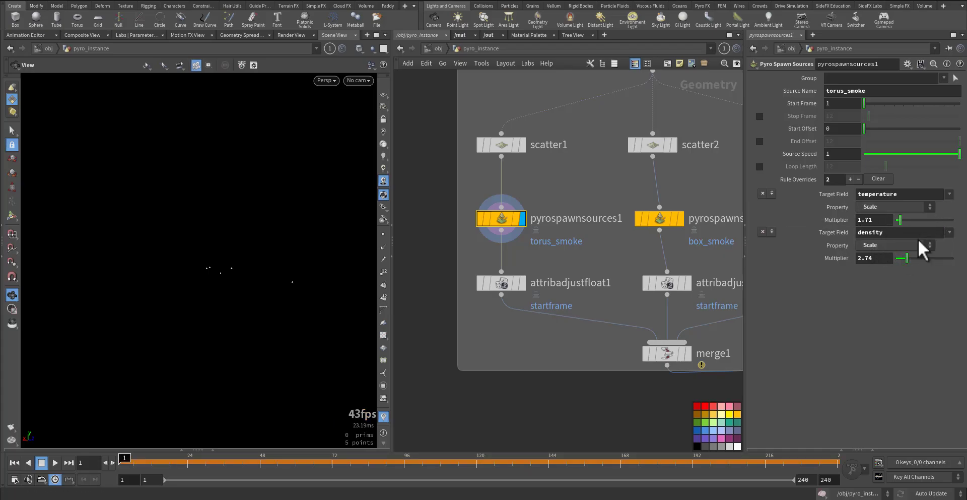
click(949, 232)
click(932, 263)
click(949, 233)
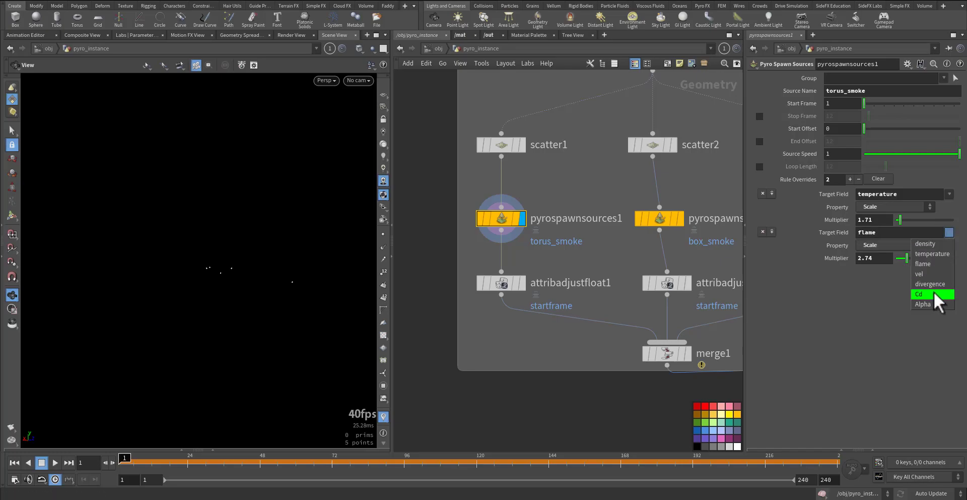
click(935, 254)
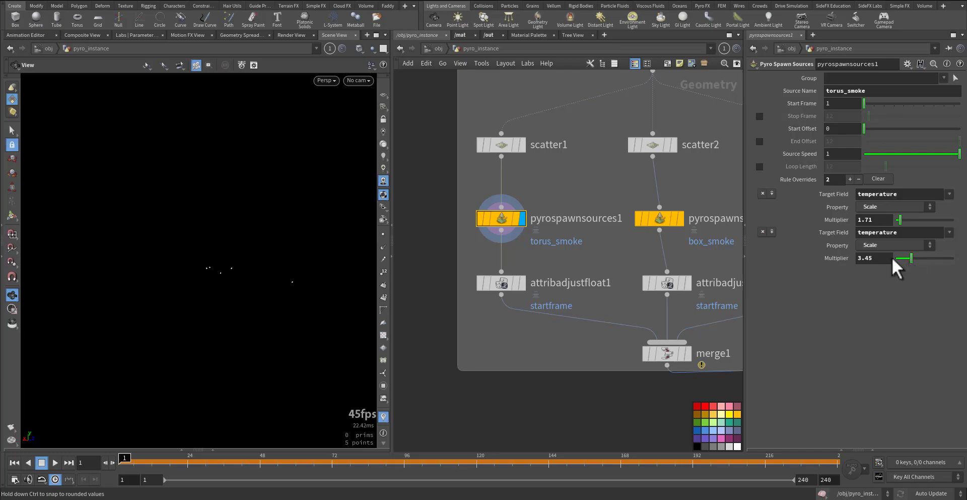
Step: Check attribadjustfloat1's random settings and its list of available attribute names, leaving startframe selected
middle_drag(594, 258, 612, 227)
click(517, 254)
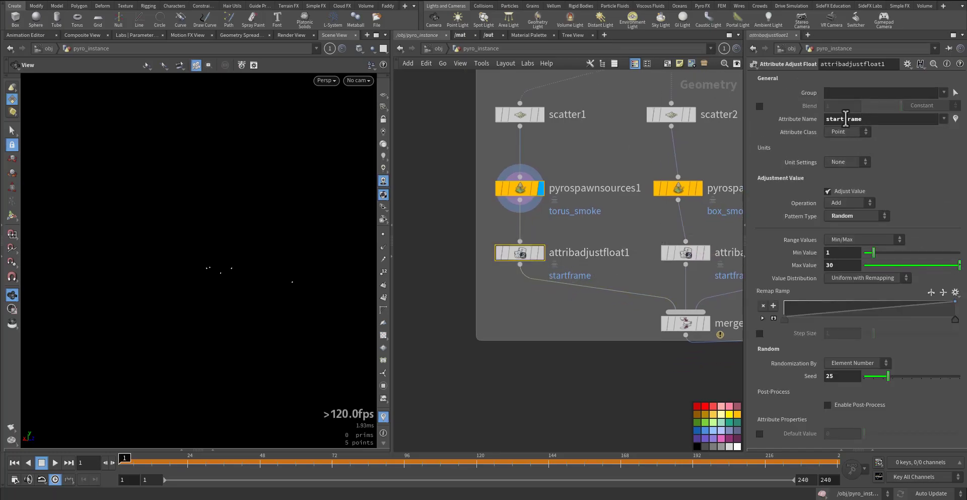
click(944, 119)
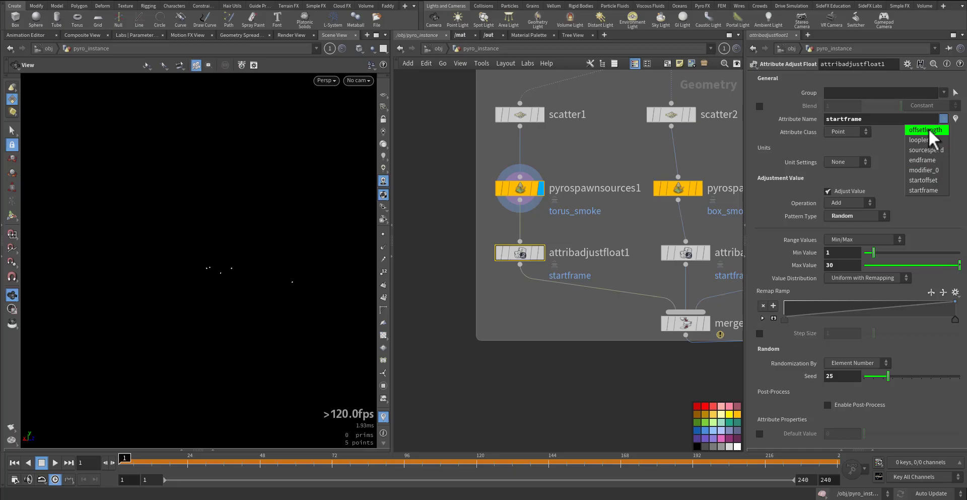
click(605, 321)
middle_drag(621, 315, 463, 312)
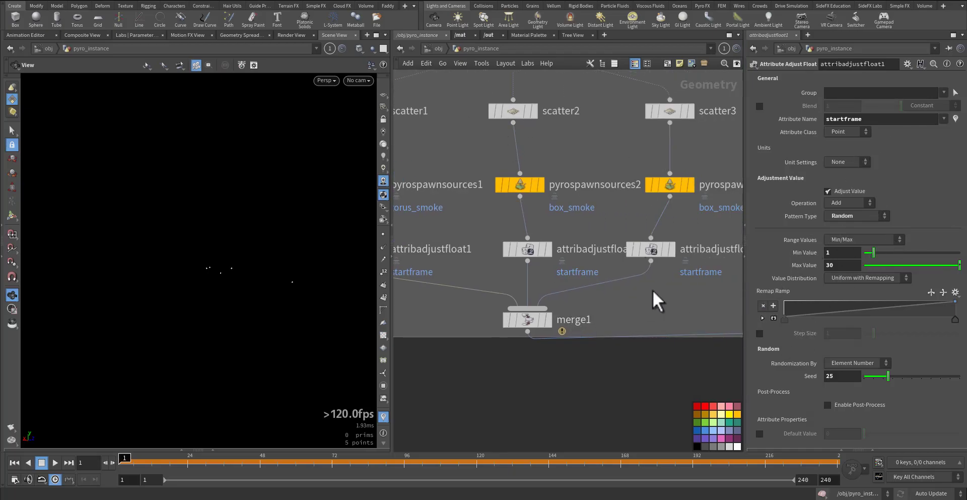
Step: Display merge1 and check its point count and attributes in the node info
scroll(579, 277, down, 1)
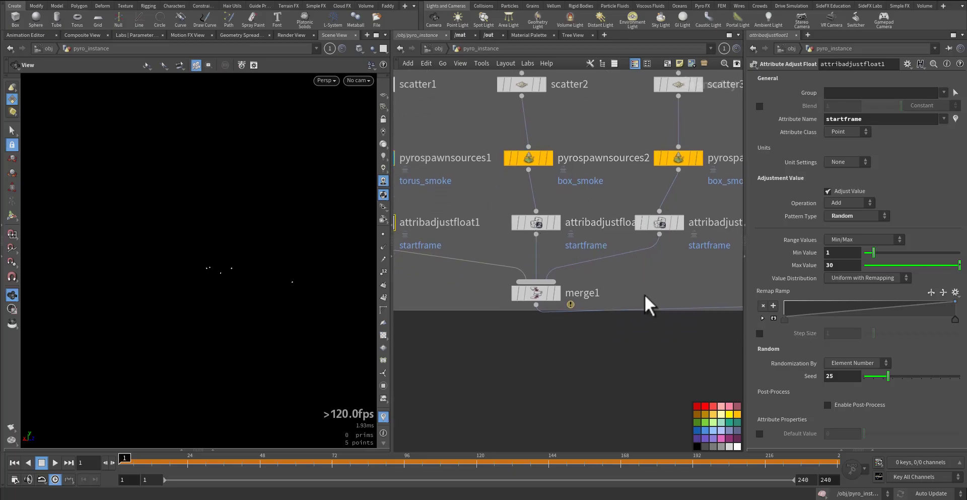
middle_drag(645, 302, 678, 318)
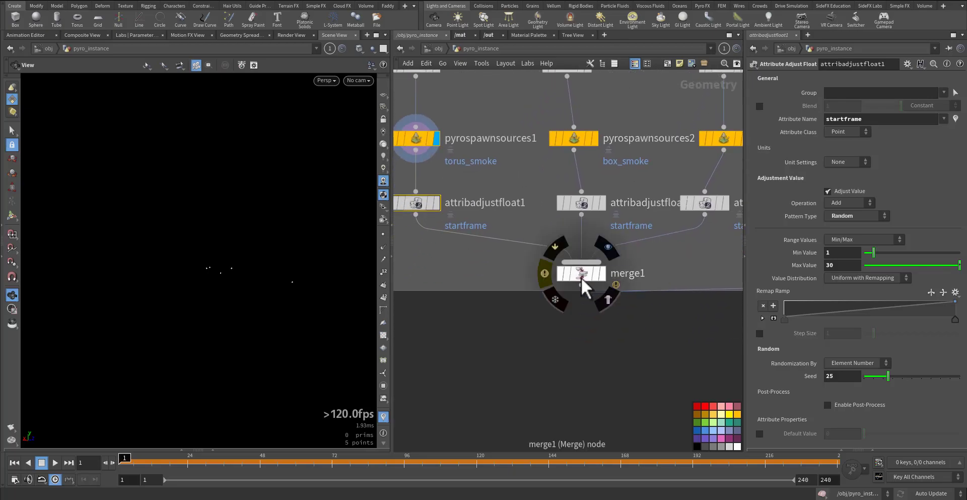
click(581, 277)
middle_click(588, 274)
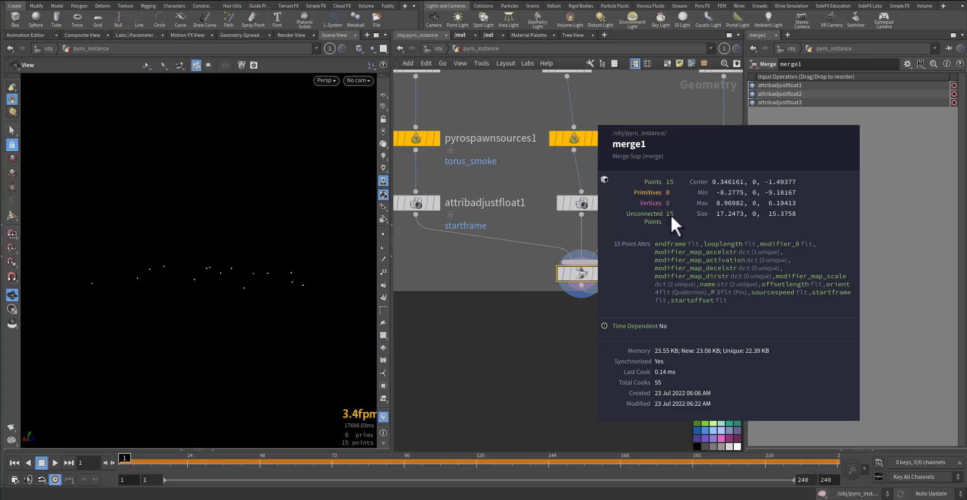
Step: Check the node info of grid1, attribadjustfloat1 and attribadjustfloat2 to trace where merge1's points come from
middle_drag(539, 236, 573, 422)
middle_drag(526, 277, 531, 344)
middle_click(604, 228)
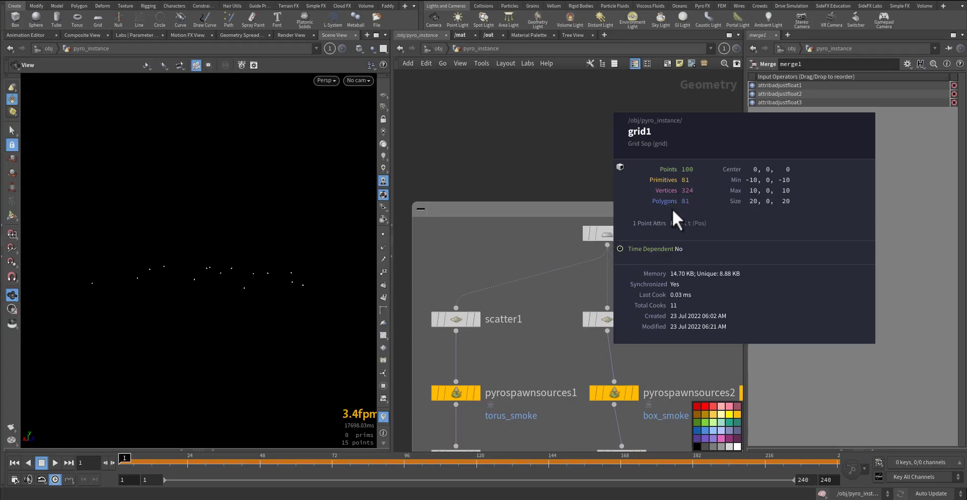
scroll(549, 327, down, 6)
middle_click(494, 277)
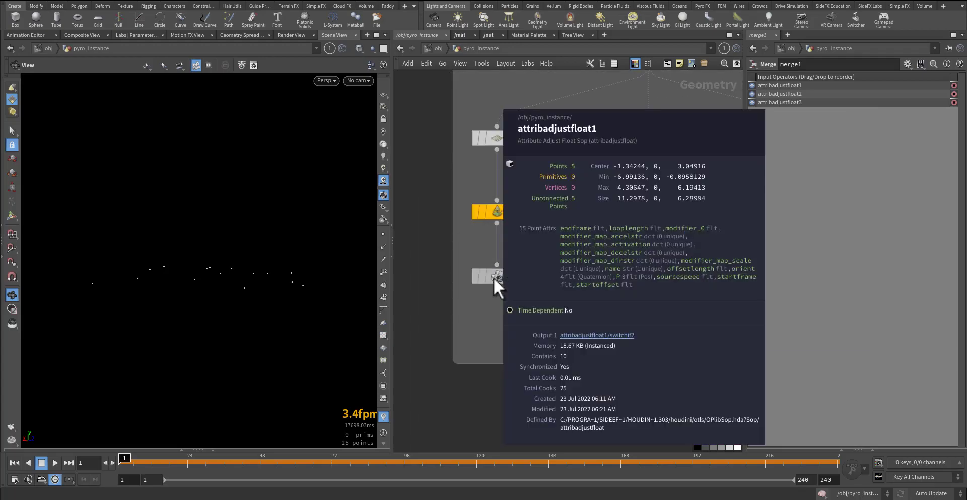
middle_click(658, 273)
middle_drag(678, 281, 553, 294)
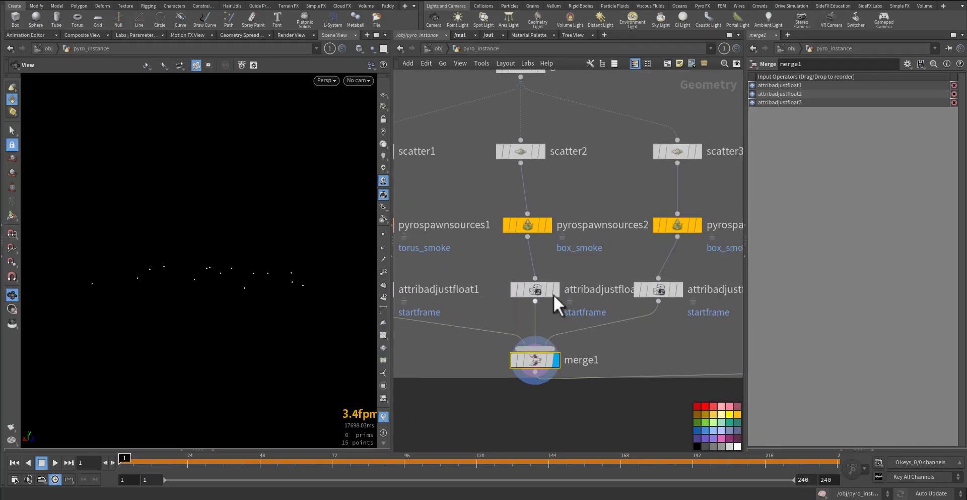
Step: Set scatter3's Force Total Count to 10 and recheck merge1's node info
click(691, 153)
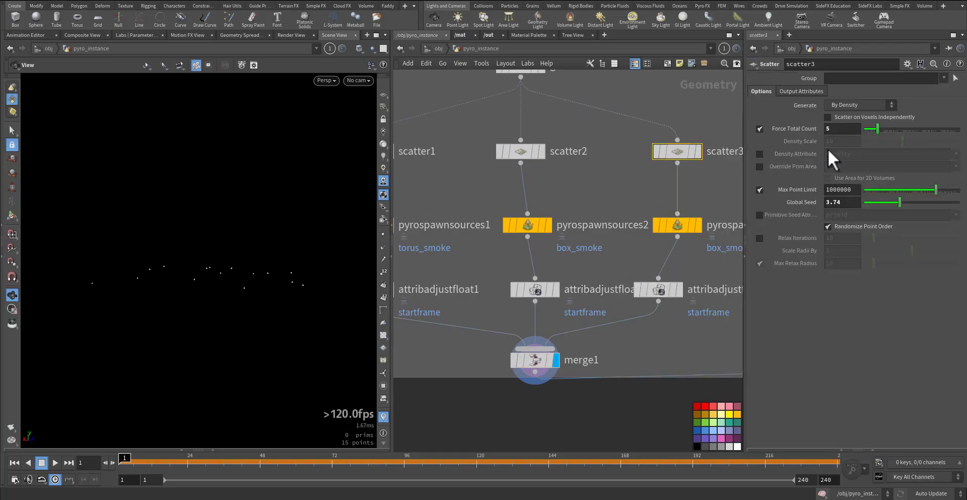
text(10)
key(Return)
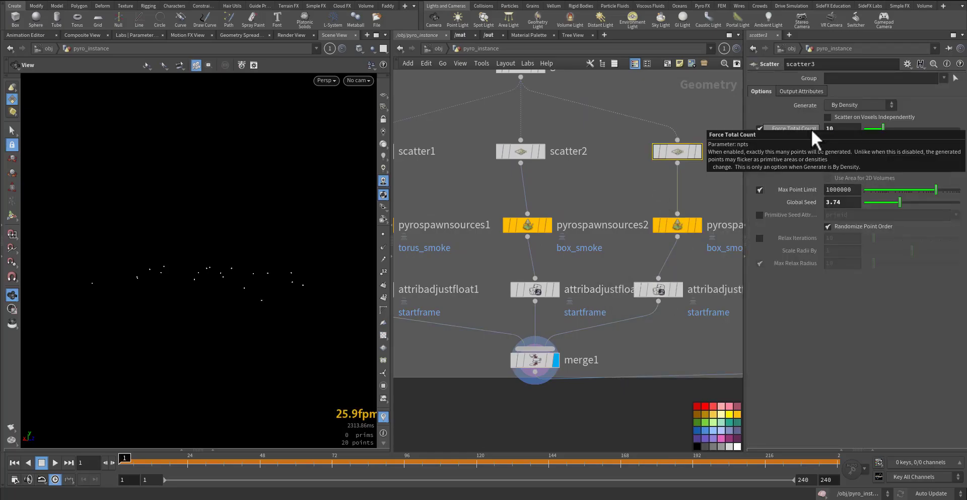
middle_click(533, 355)
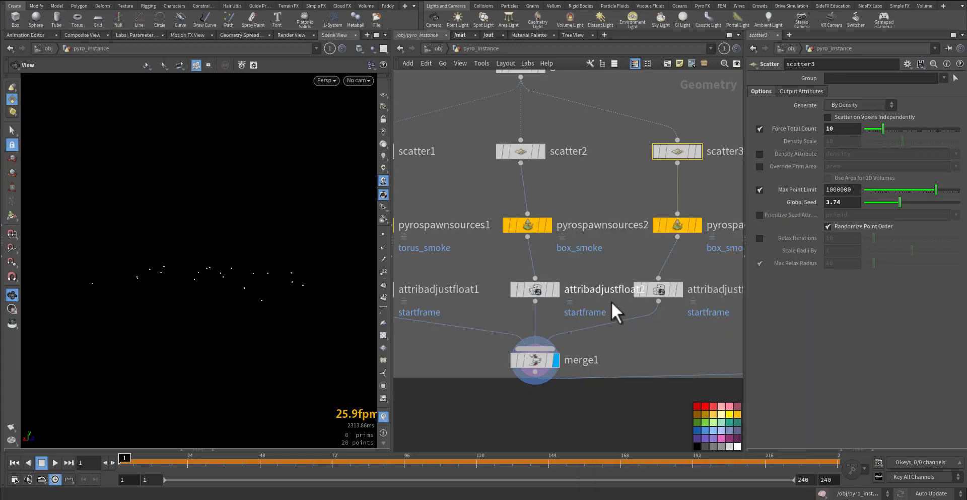
Step: Extend the lower edge of the network box around the scatter branches farther below merge1
middle_drag(647, 397, 572, 281)
scroll(572, 282, down, 2)
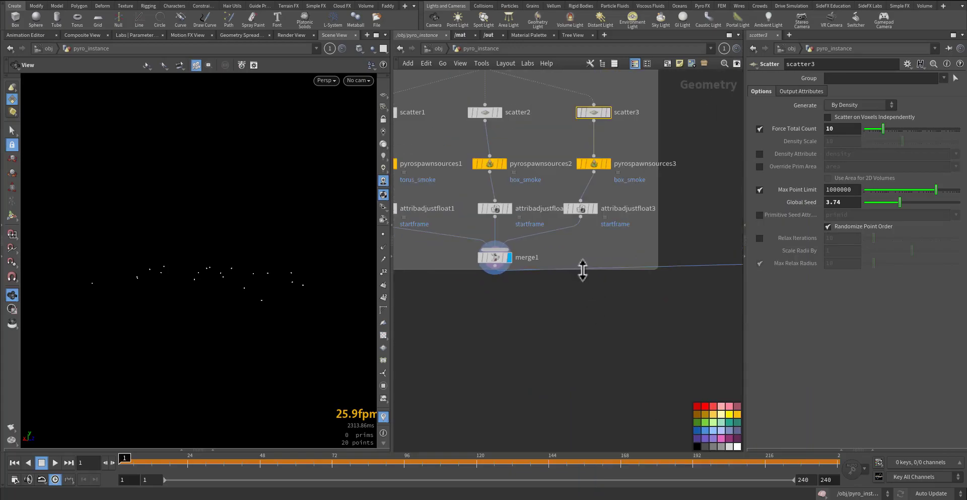
drag(583, 270, 587, 302)
Step: Add one override on pyrosourceinstance1 with density as Target Field and Scale as Property
middle_drag(708, 325, 511, 322)
scroll(517, 286, up, 3)
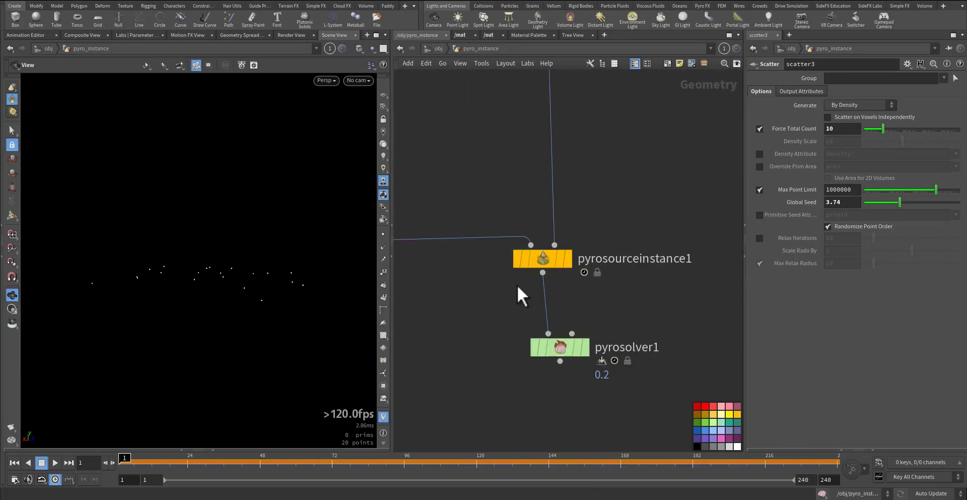
drag(493, 282, 605, 239)
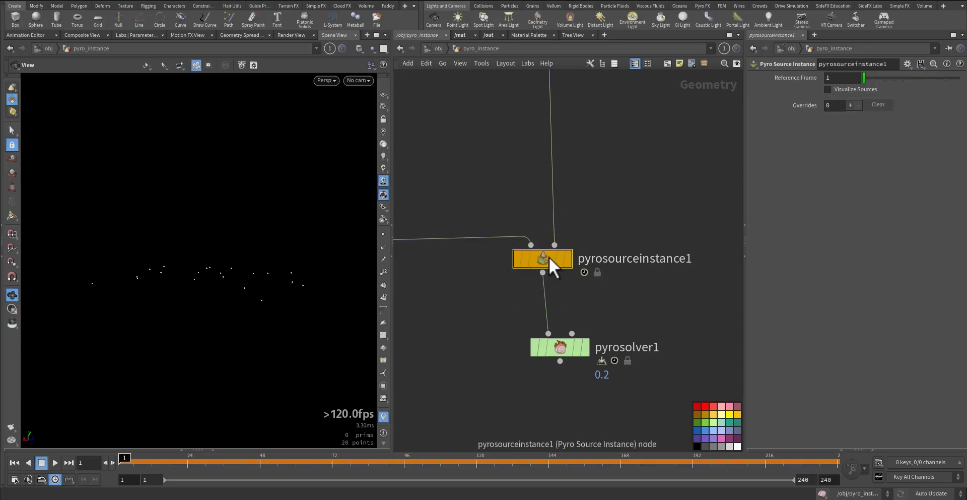
mouse_move(547, 255)
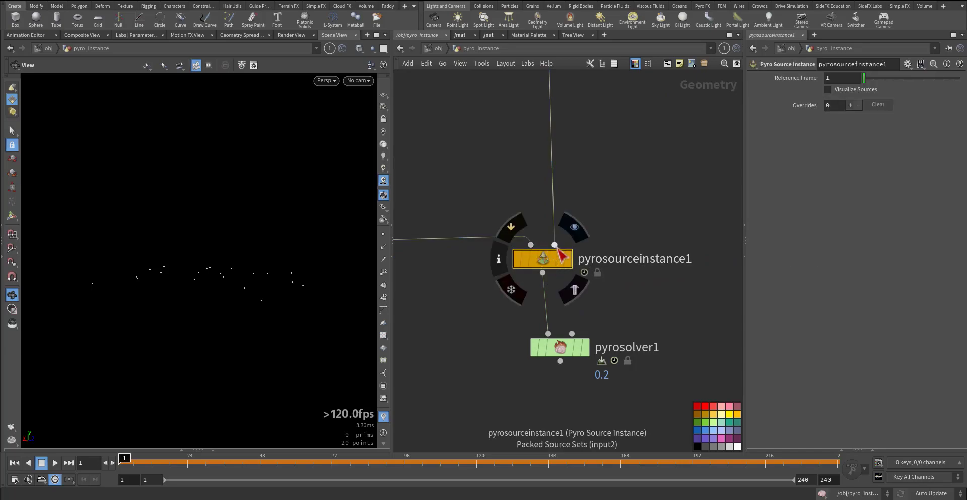
click(850, 105)
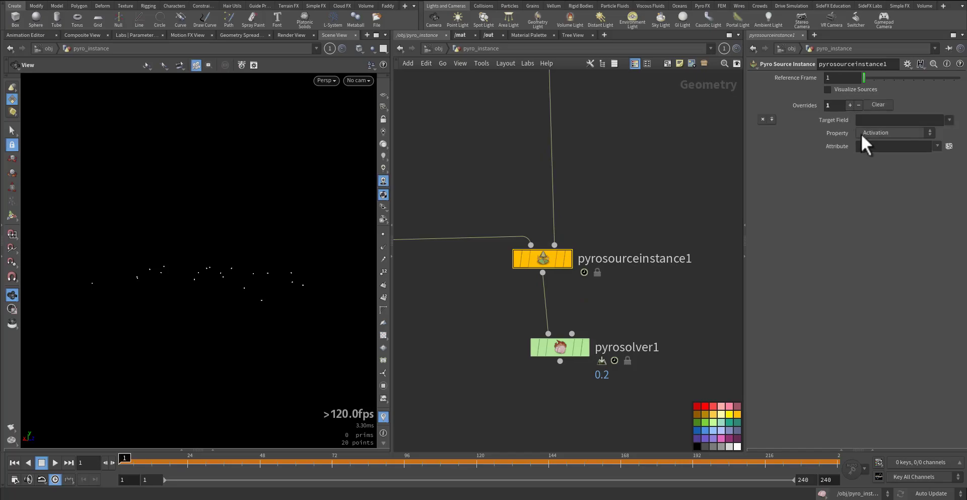
click(949, 120)
click(943, 132)
click(904, 134)
click(892, 146)
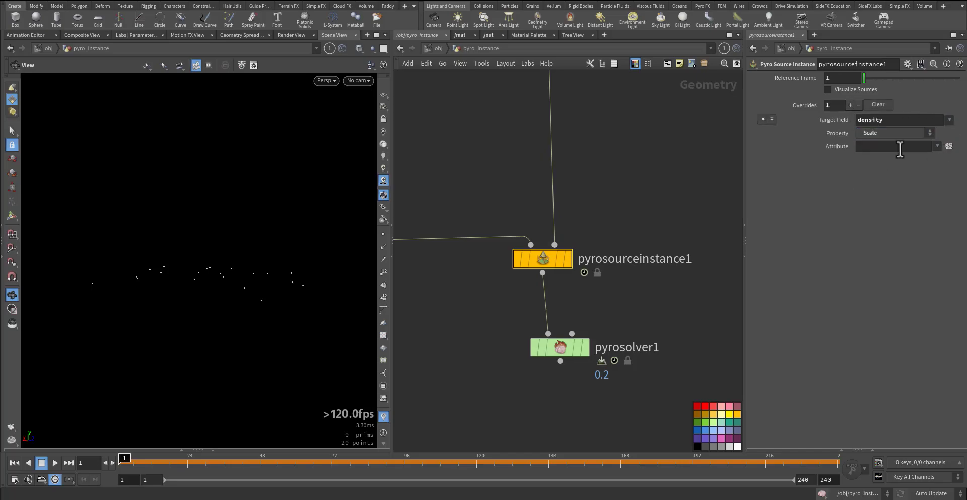
Step: Set the density override's Attribute to offsetlength and create an Attribute Adjust Float node for it
click(937, 146)
click(937, 143)
click(937, 144)
Step: On adjust_offsetlength, set Operation to Add, Min Value to .5 and Max Value to 3
middle_drag(602, 202, 695, 242)
scroll(677, 257, down, 6)
middle_drag(550, 311, 599, 327)
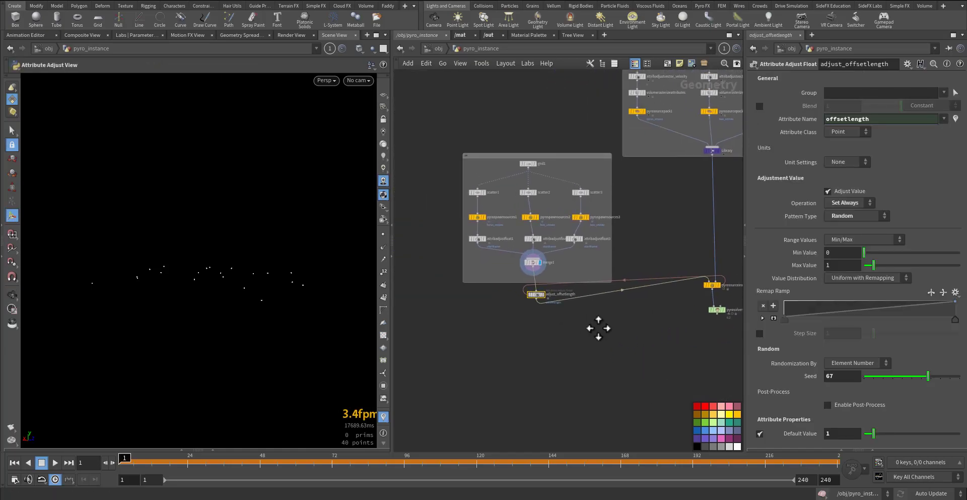
scroll(527, 304, up, 3)
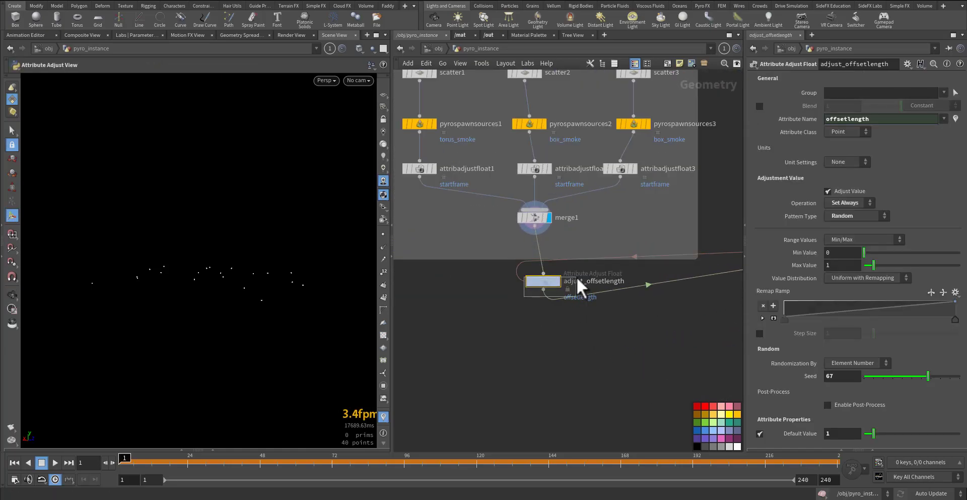
click(860, 203)
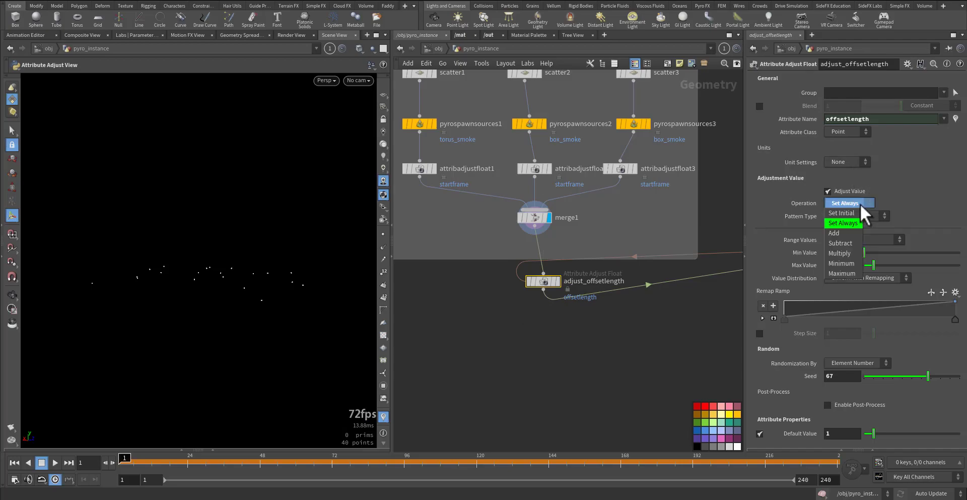
click(838, 232)
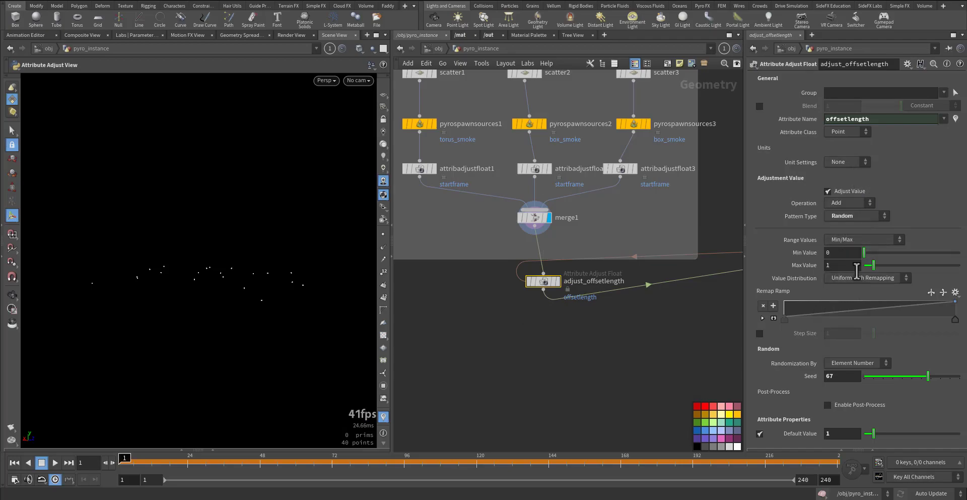
click(836, 255)
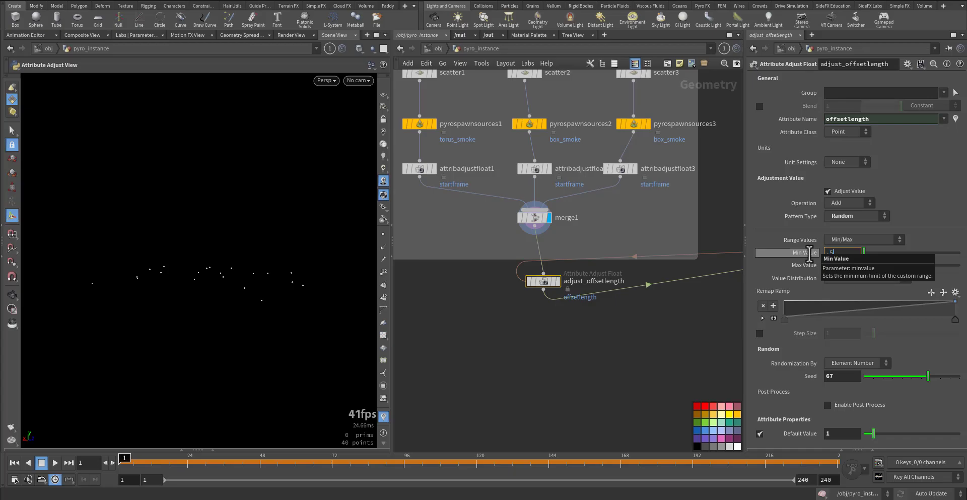
key(Return)
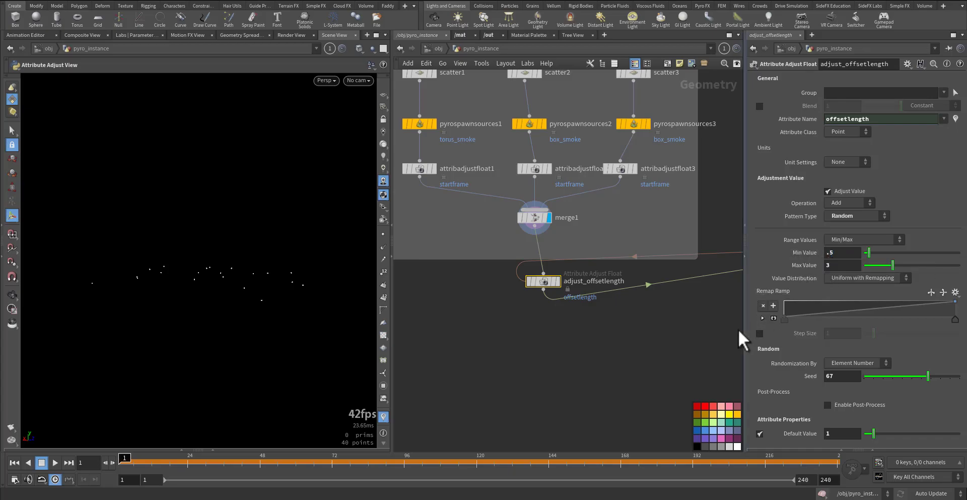
Step: Display pyrosourceinstance1 and scrub the timeline back to frame 1, toggling the point display to look for the instanced sources
middle_drag(726, 336, 539, 290)
middle_drag(641, 303, 475, 317)
scroll(510, 275, up, 4)
middle_drag(583, 267, 540, 273)
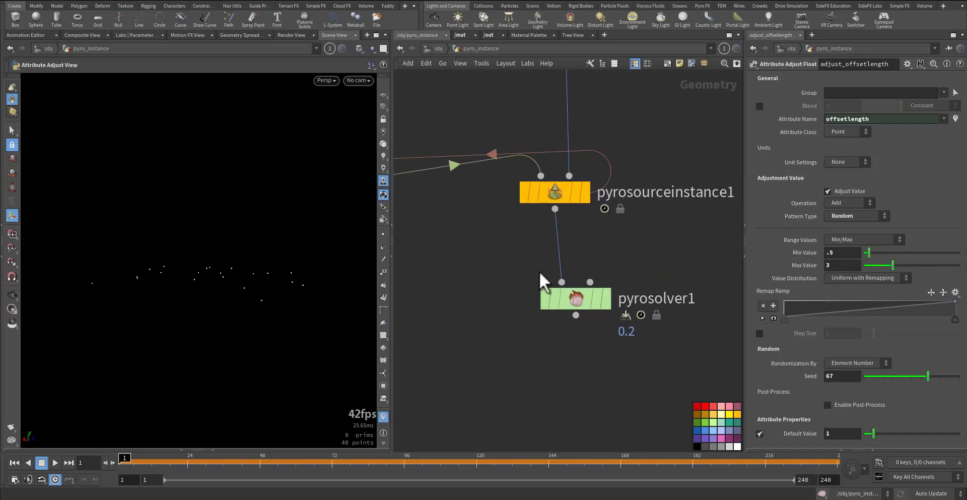
click(586, 198)
click(557, 192)
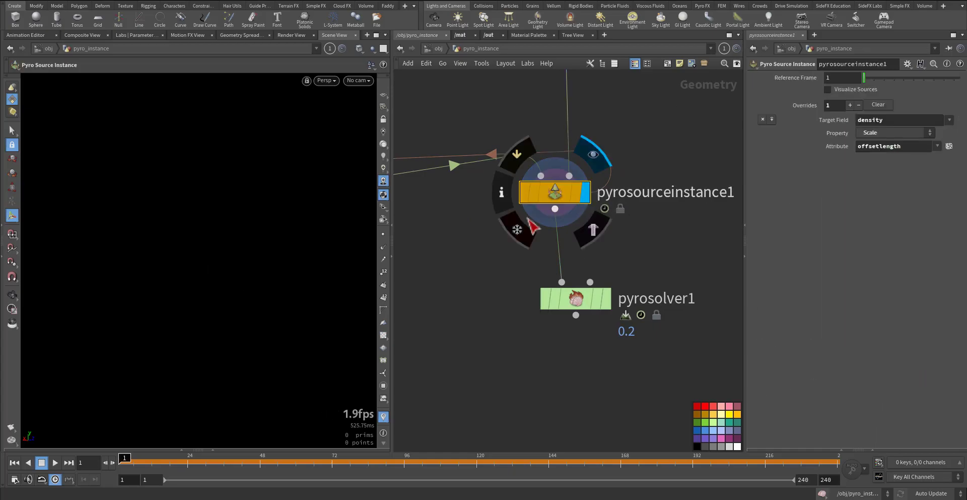
drag(189, 460, 121, 463)
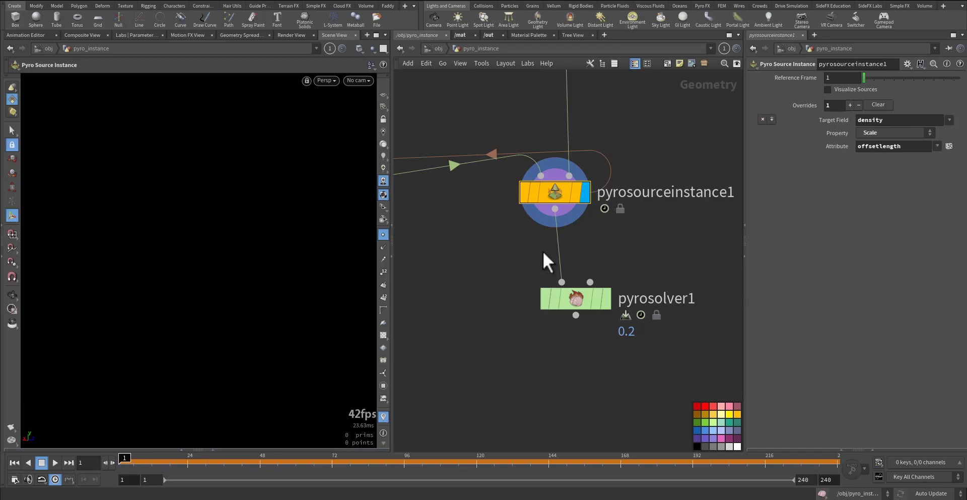
click(384, 234)
Step: Display pyrosolver1, keep its Source Type as Packed Sets and check the Source Library path /obj/pyro_instance/Library
click(607, 299)
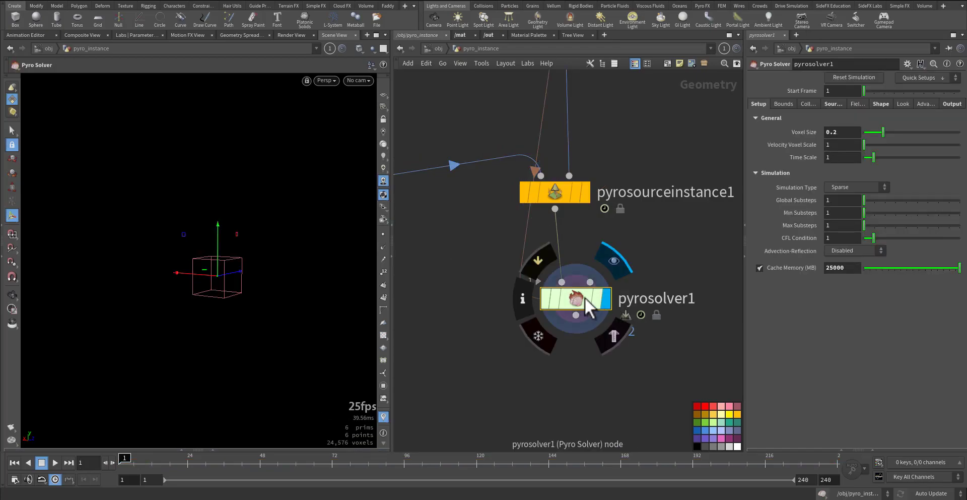
click(832, 104)
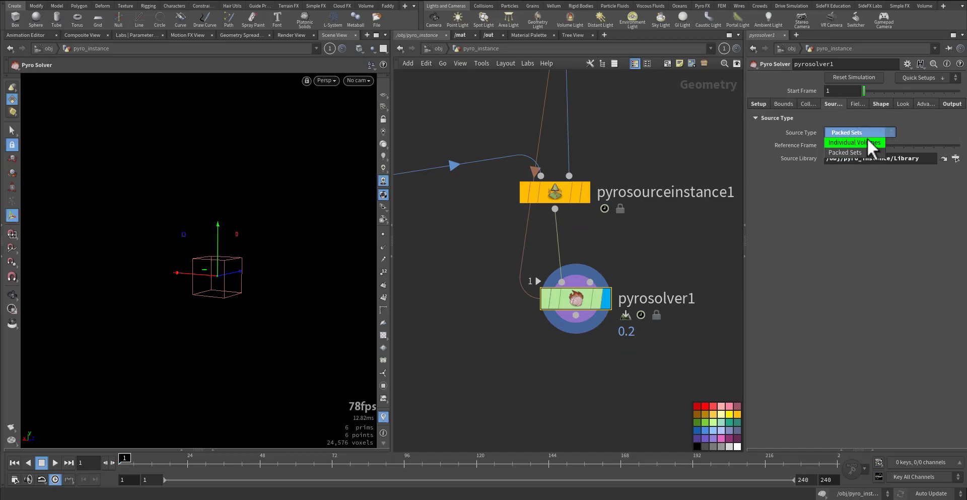
click(844, 153)
drag(926, 159, 829, 162)
Step: Locate the Library merge node that the solver references and display its sources
middle_drag(648, 123, 635, 417)
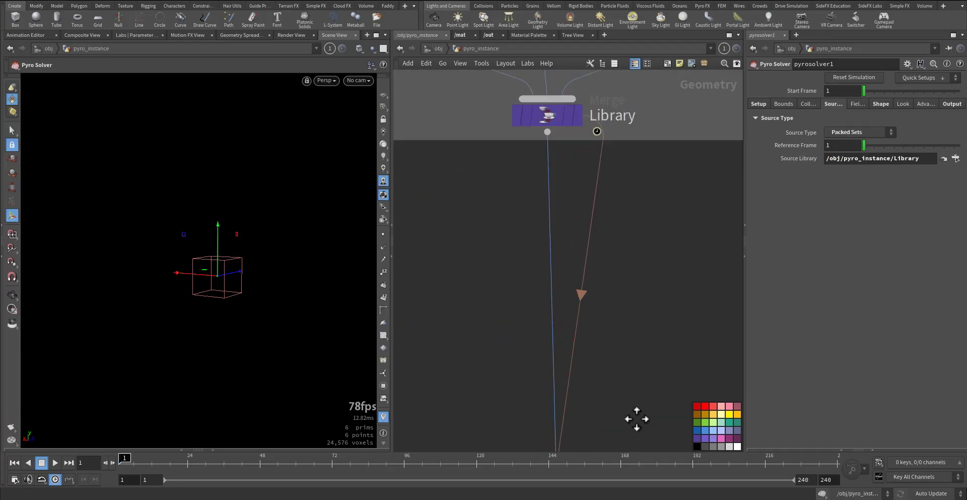
mouse_move(617, 171)
middle_down()
mouse_move(616, 309)
mouse_move(606, 177)
middle_up()
click(581, 250)
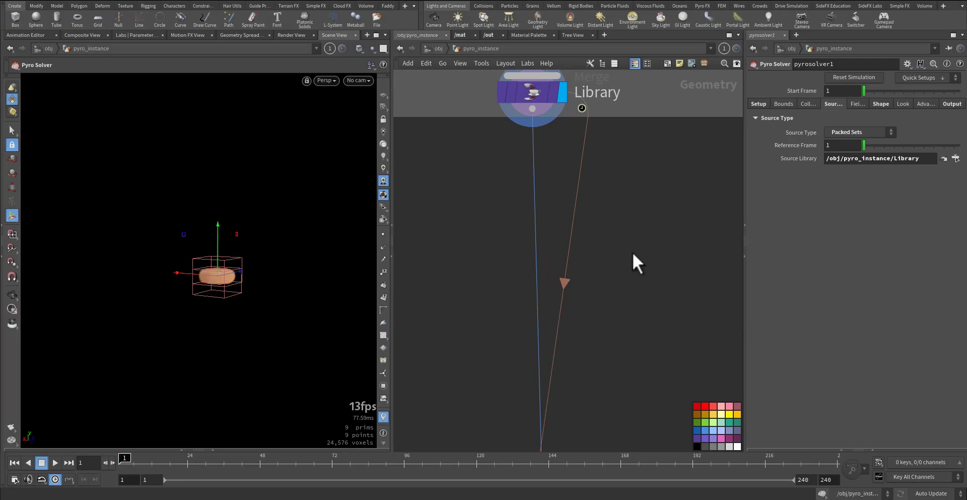
Step: Return the display to pyrosolver1, play the simulation and activate the View tool to inspect the smoke
middle_drag(656, 398, 641, 120)
click(569, 320)
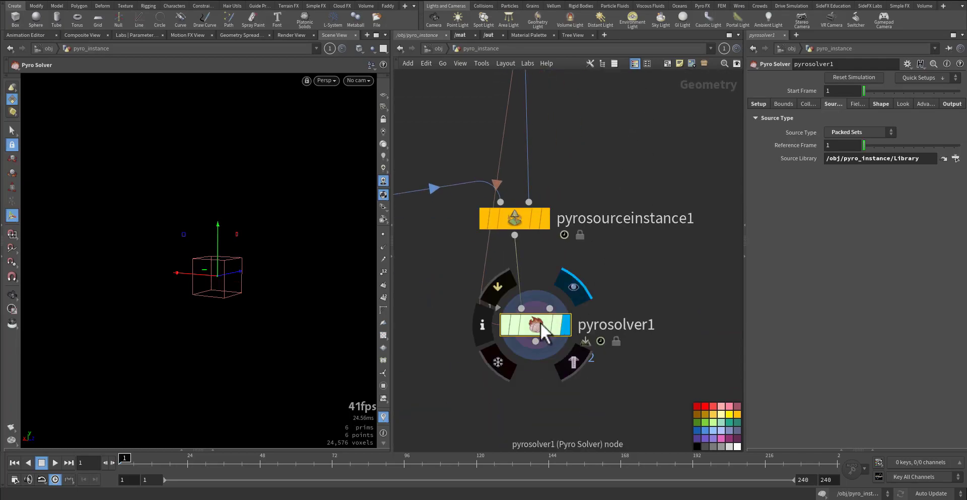
key(Up)
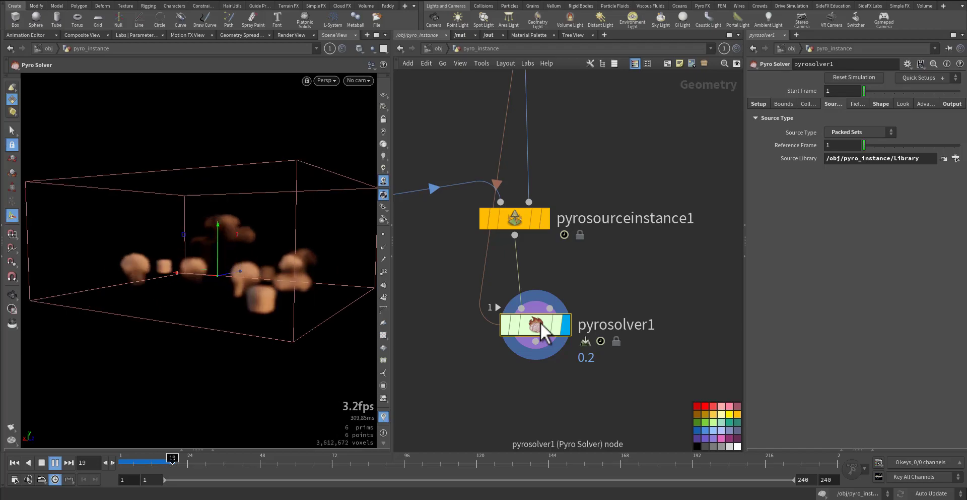
key(Escape)
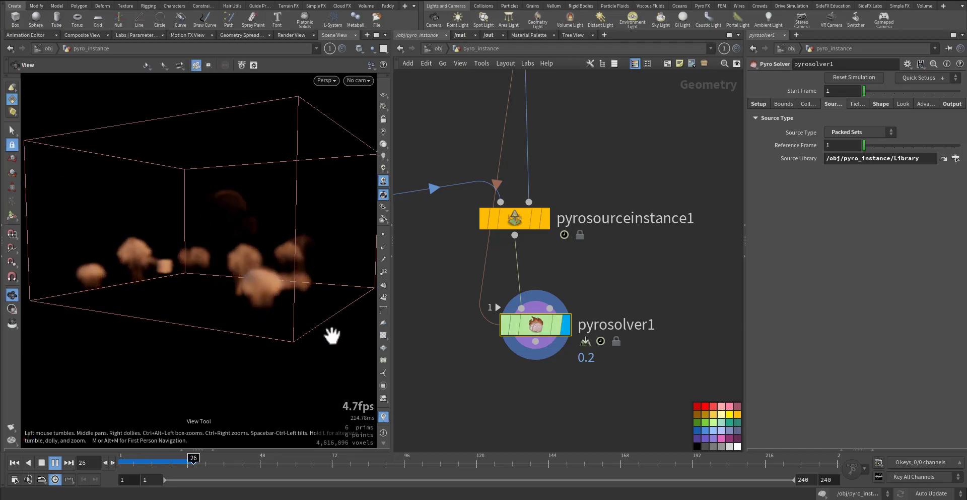